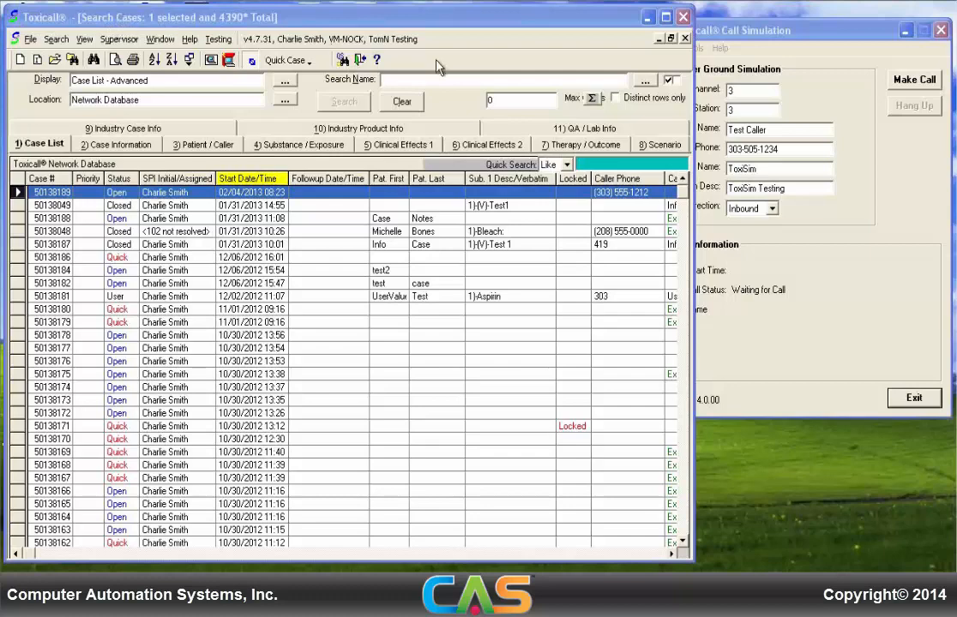
click(784, 39)
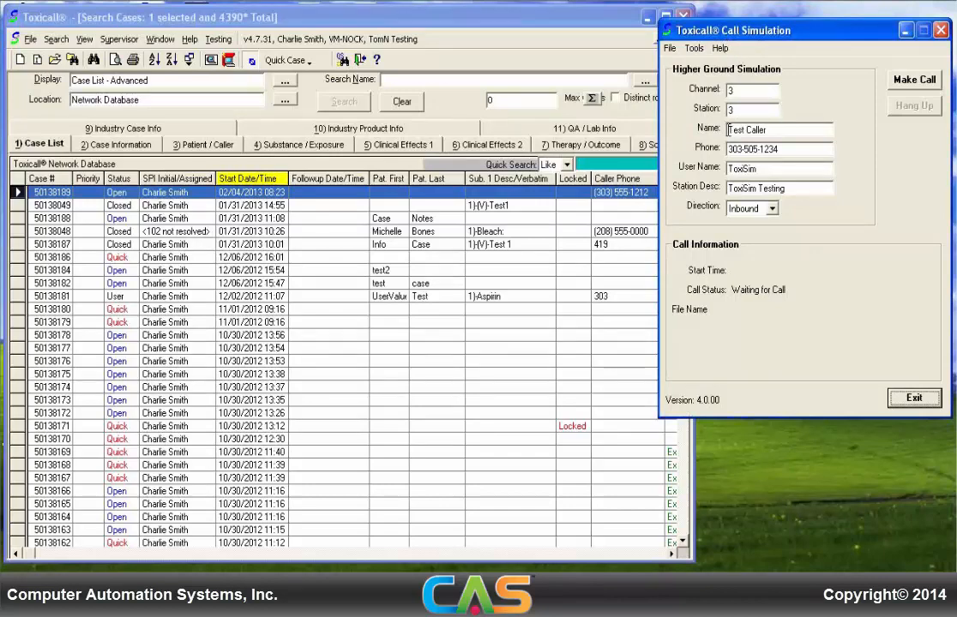
drag(729, 129, 701, 154)
click(733, 150)
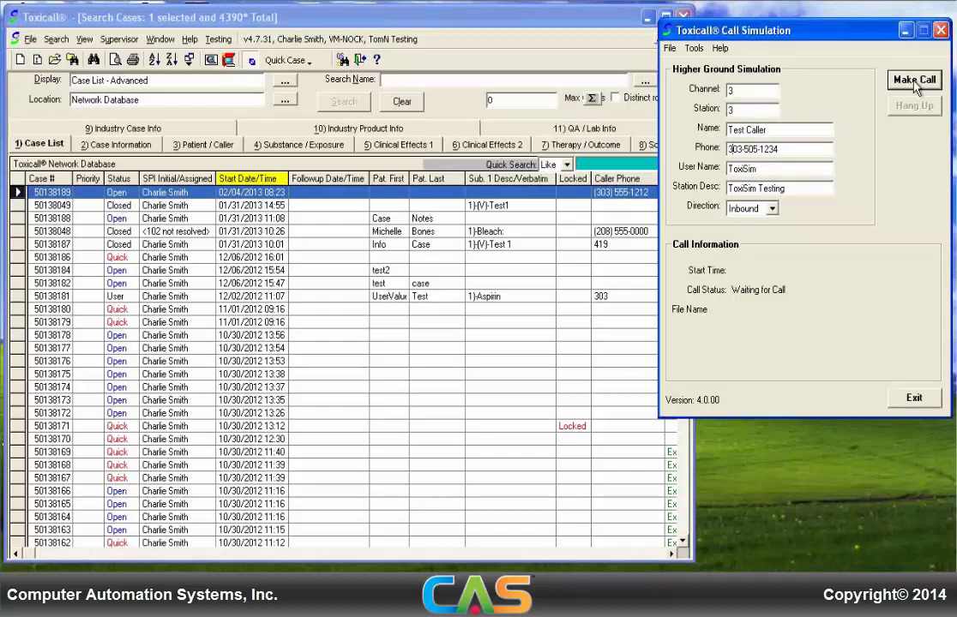
click(509, 28)
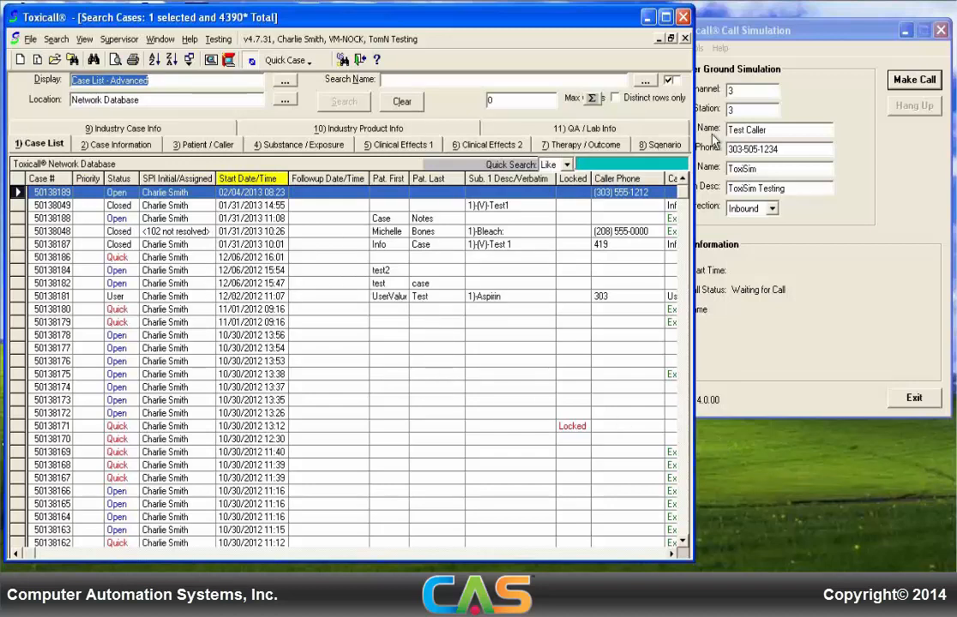
Step: Start a simulated inbound call for the test caller and create a new case in Toxicall during the call
click(905, 81)
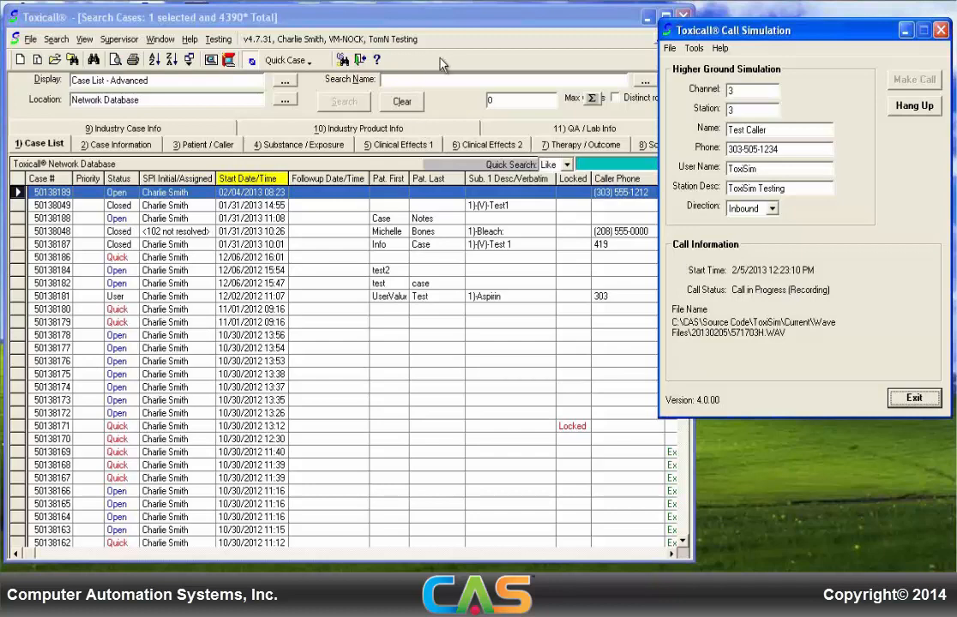
click(469, 30)
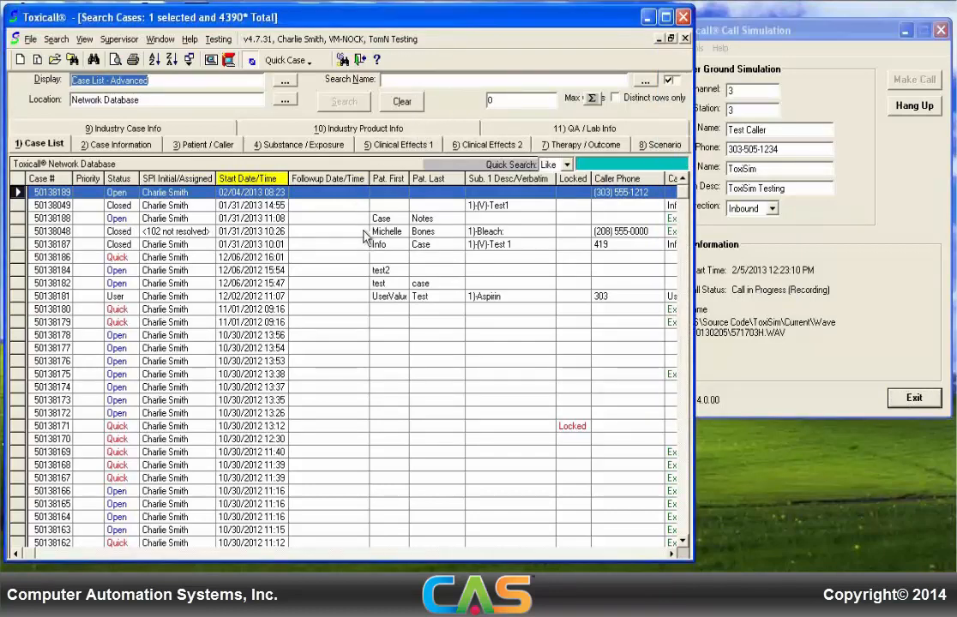
click(20, 62)
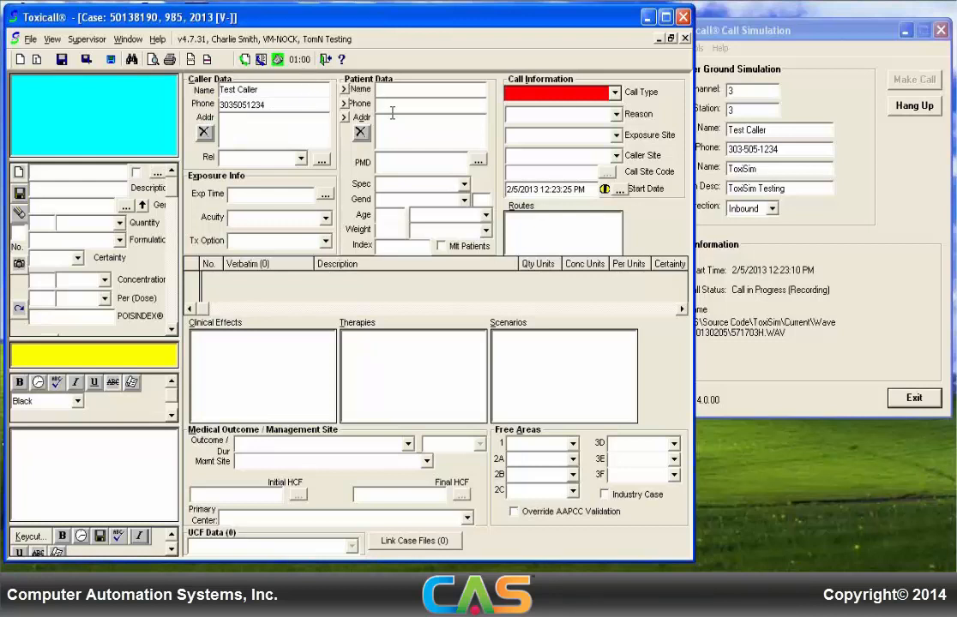
Step: Hang up the simulated call and expand the details of the recording associated with the new case
click(914, 109)
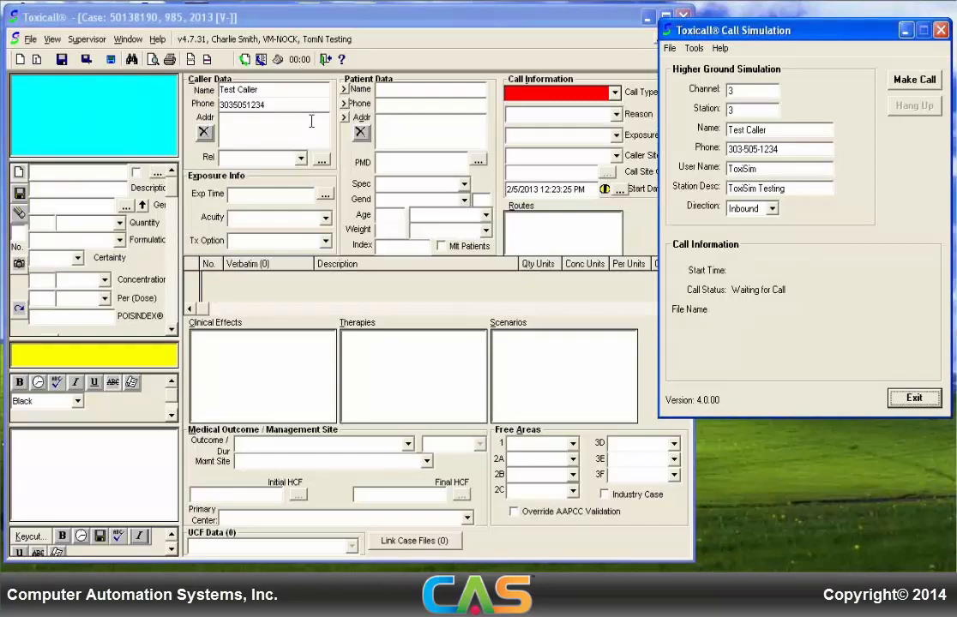
click(246, 62)
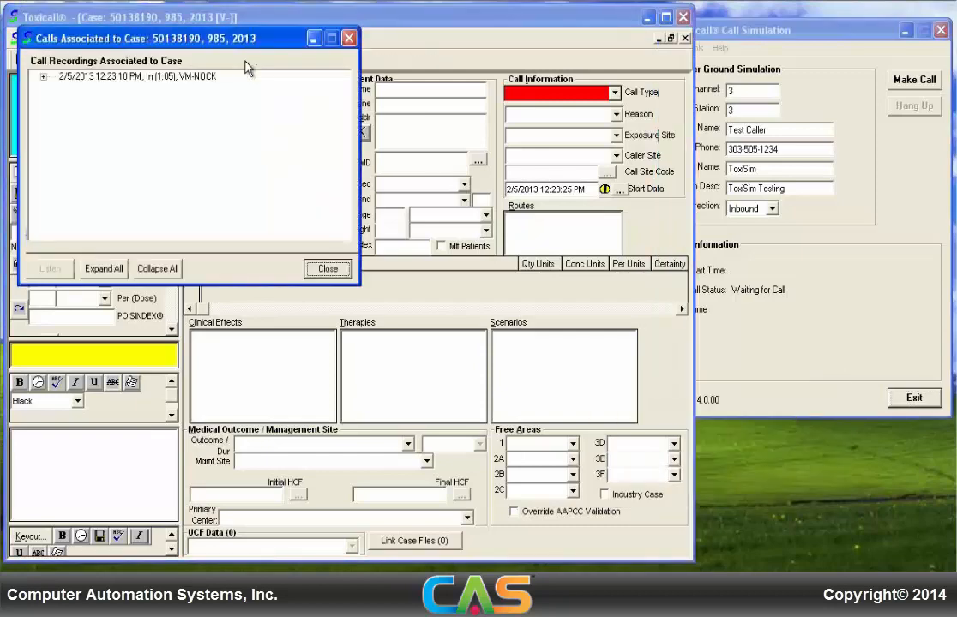
drag(227, 48, 276, 125)
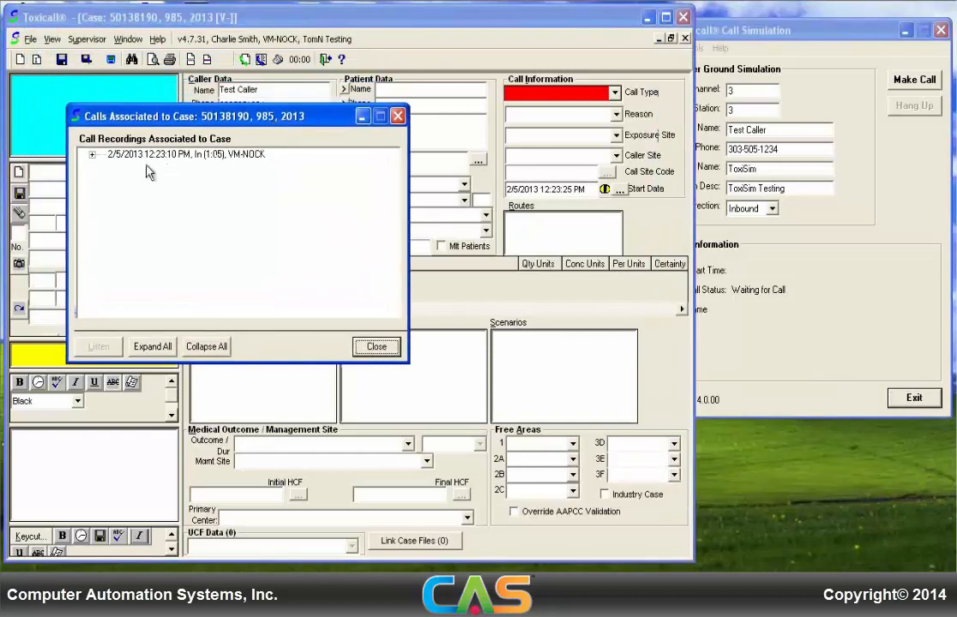
click(92, 158)
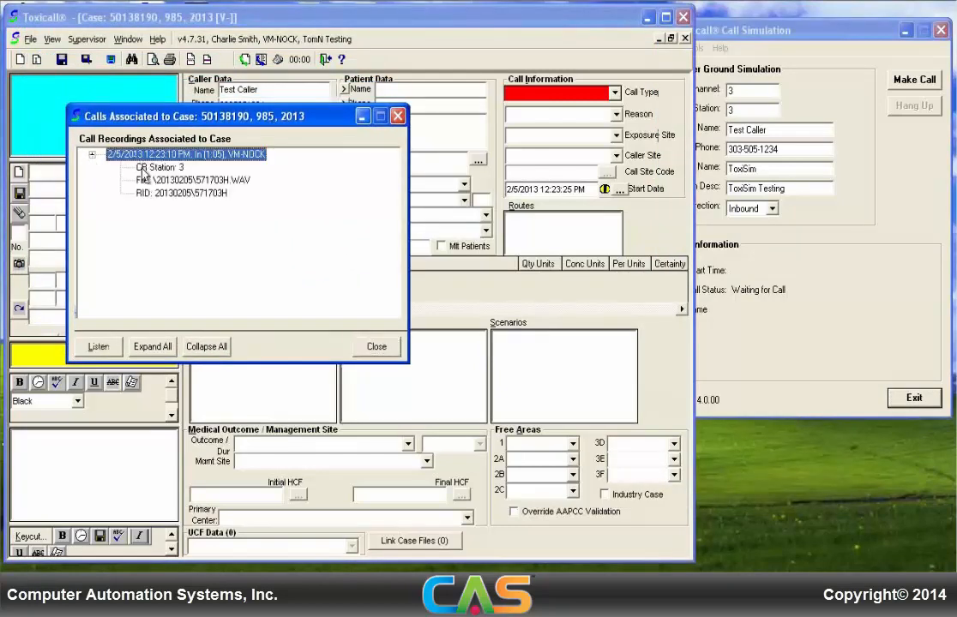
Step: Listen to the opening of the case's call recording, pause it, and close the playback and associated-calls windows
click(100, 347)
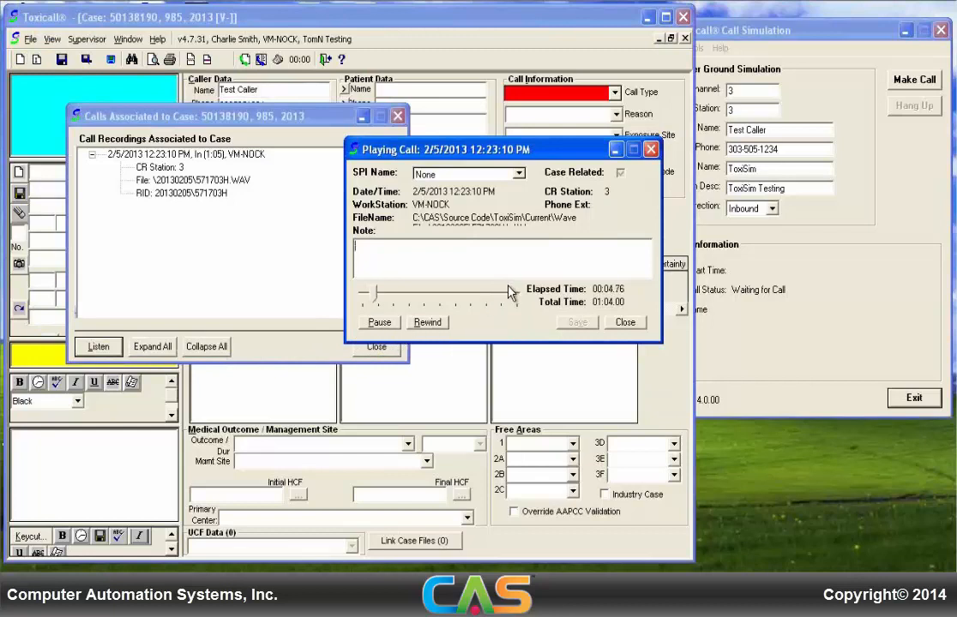
click(379, 322)
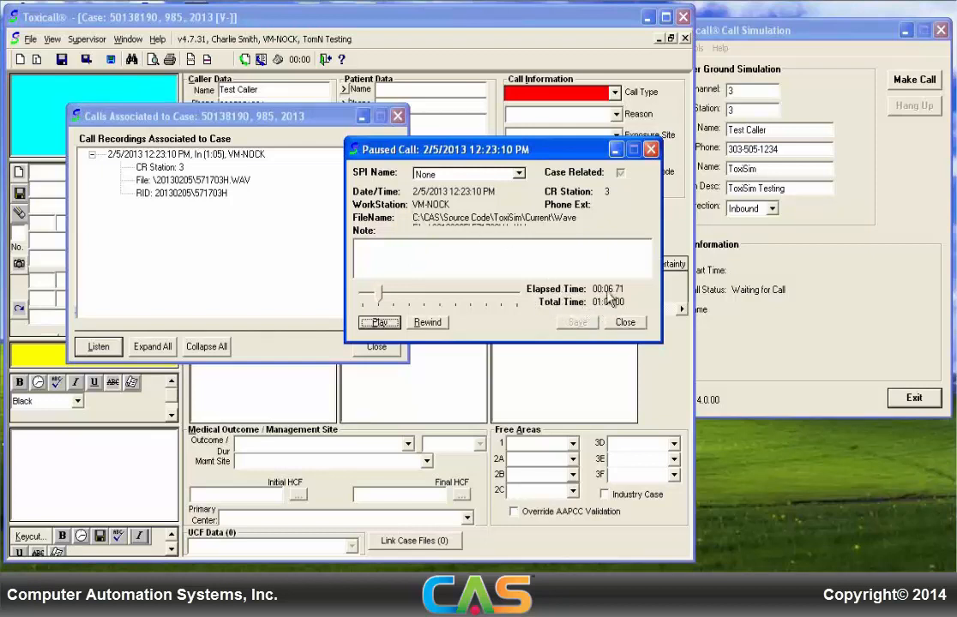
click(623, 321)
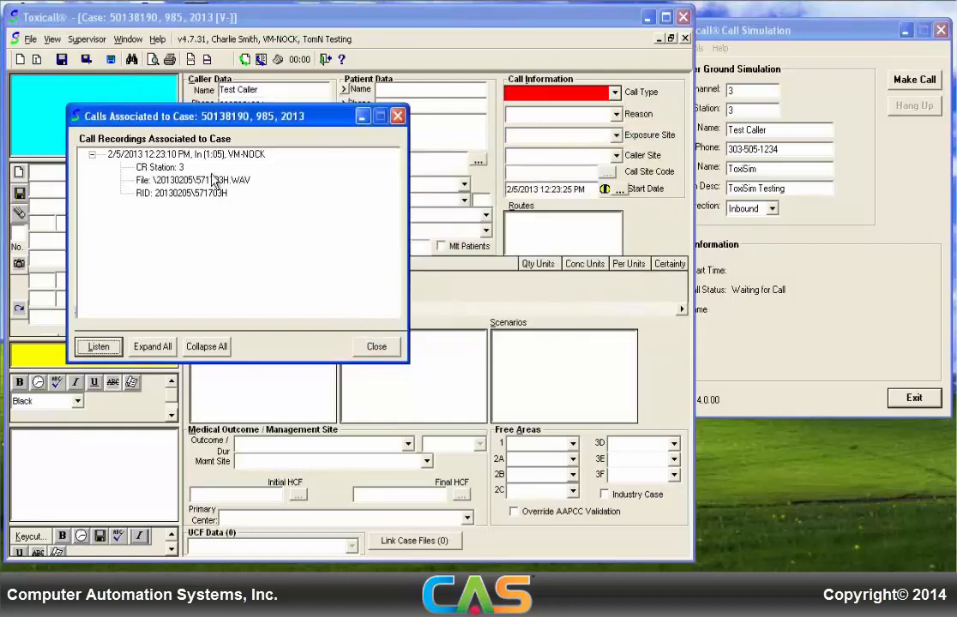
click(375, 346)
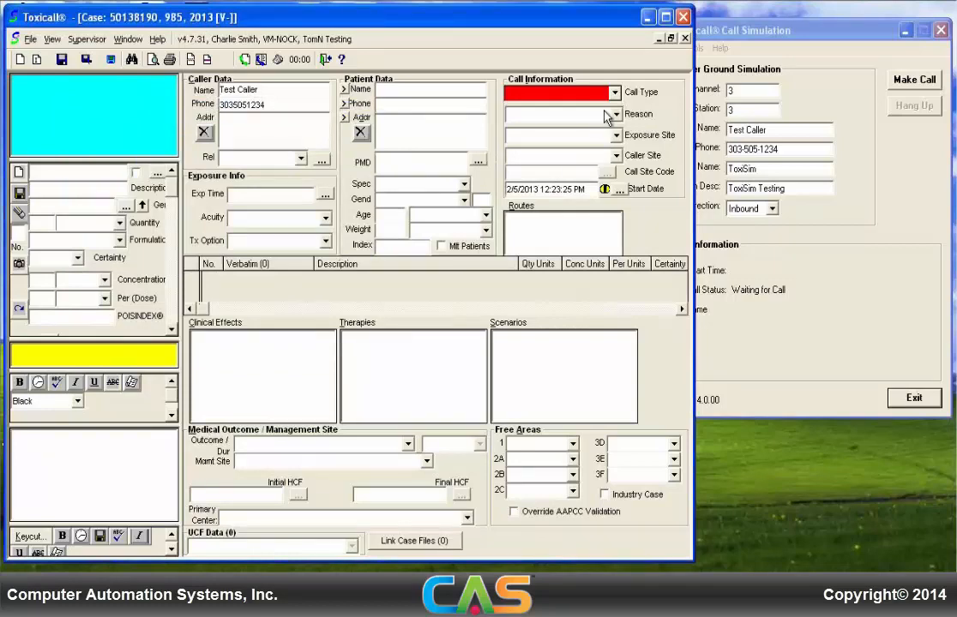
Step: Set the case's call type to the public inquiry "Unable to identify" option and save it to the network now with status Open
click(537, 93)
click(568, 187)
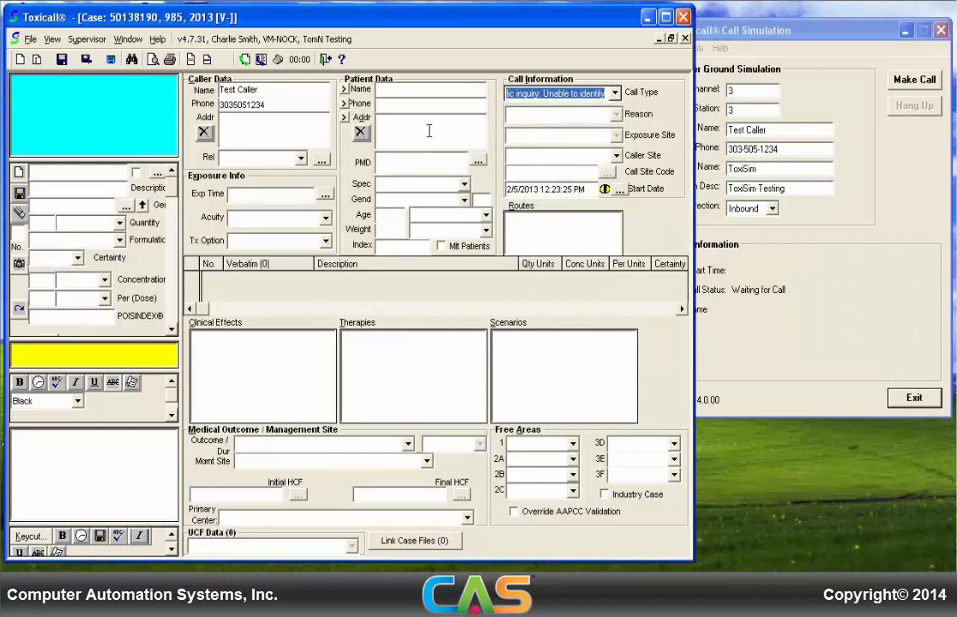
click(63, 61)
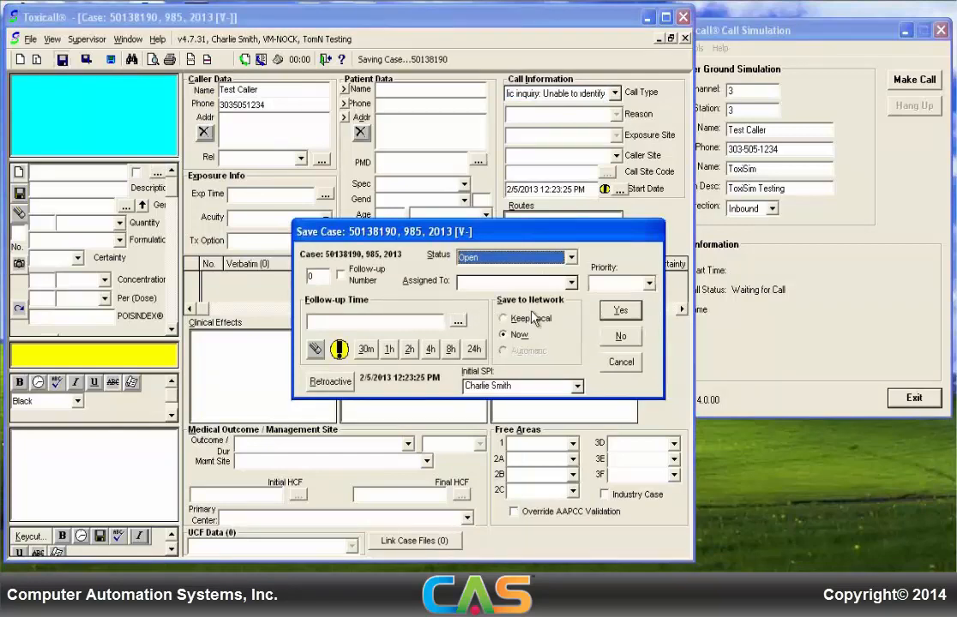
click(617, 312)
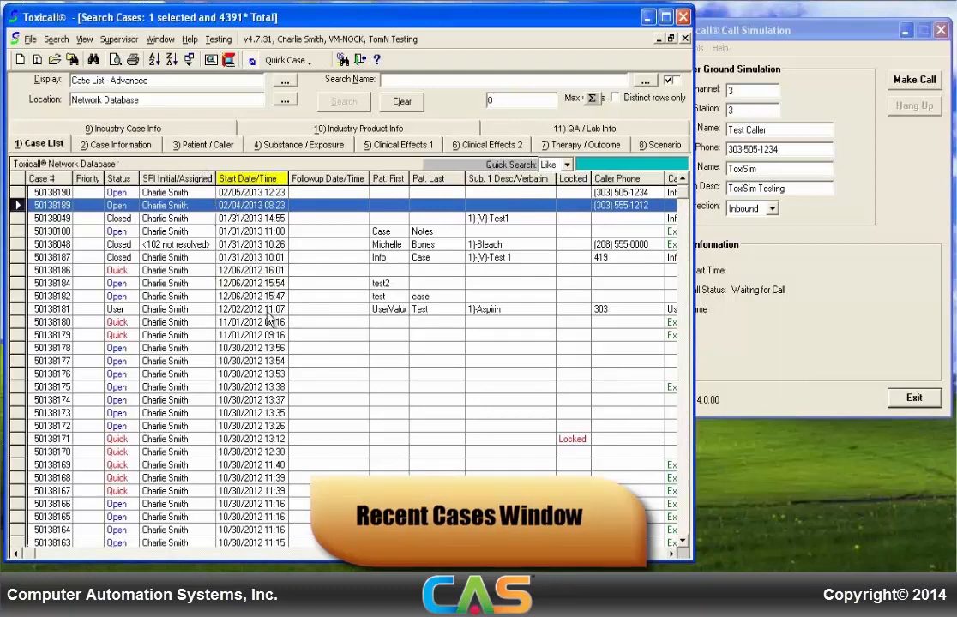
Step: View the Recent Cases window, make it taller, and close it
key(ctrl+r)
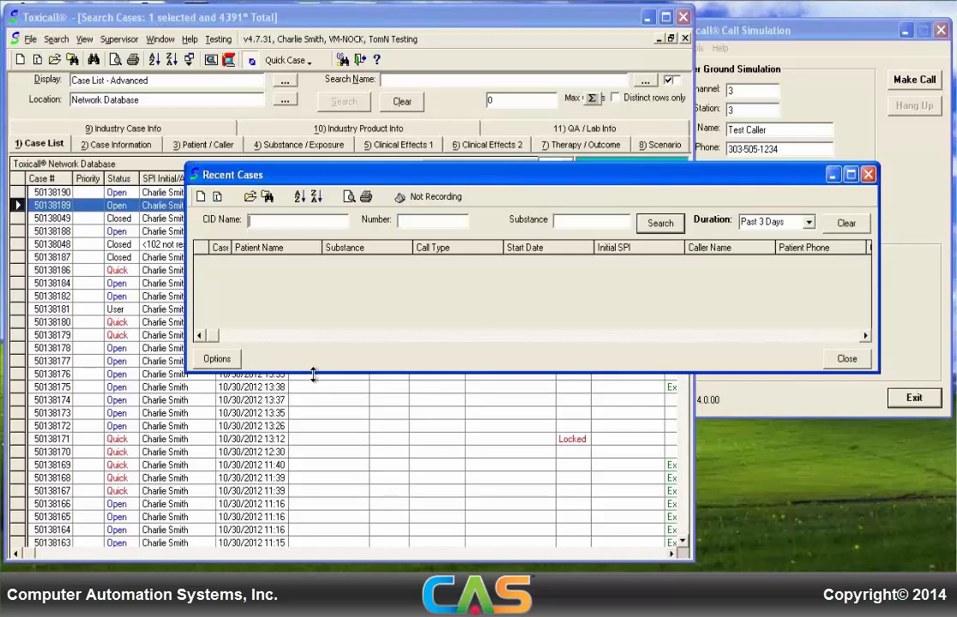
drag(314, 374, 309, 471)
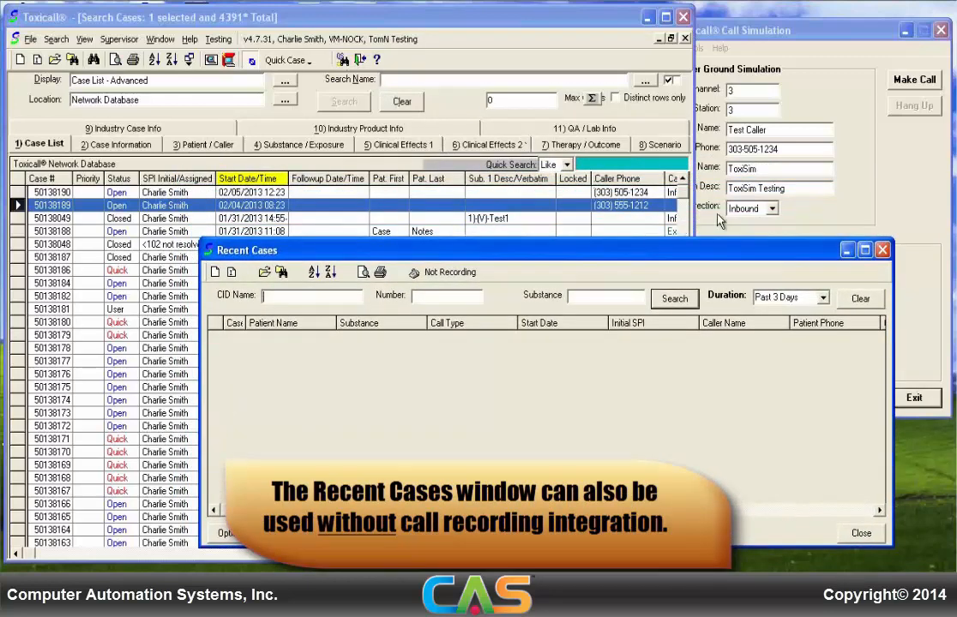
click(883, 252)
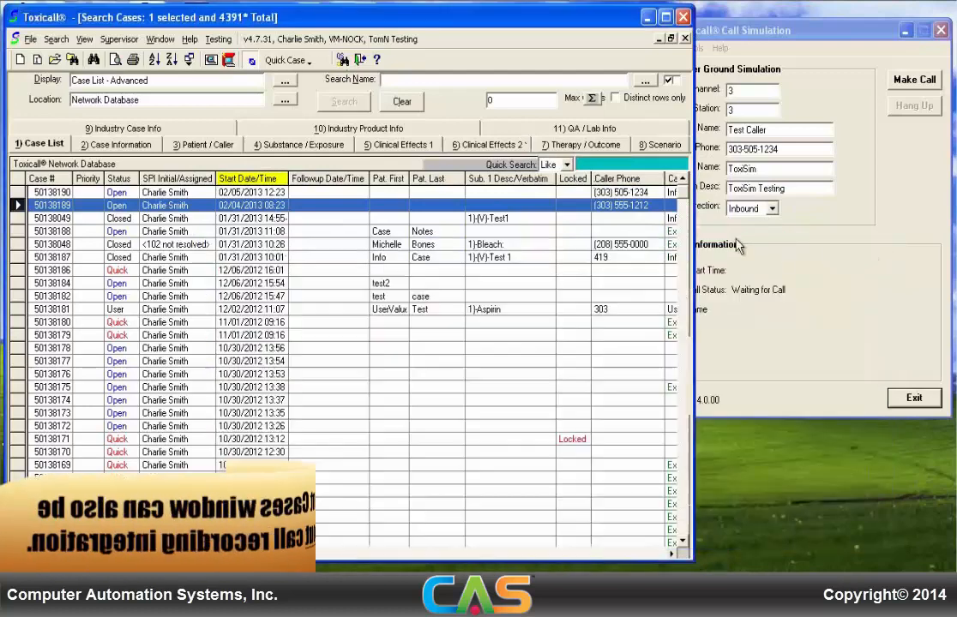
Step: Reopen Recent Cases over the lower part of the case list and start another simulated inbound call from the same test caller
click(89, 41)
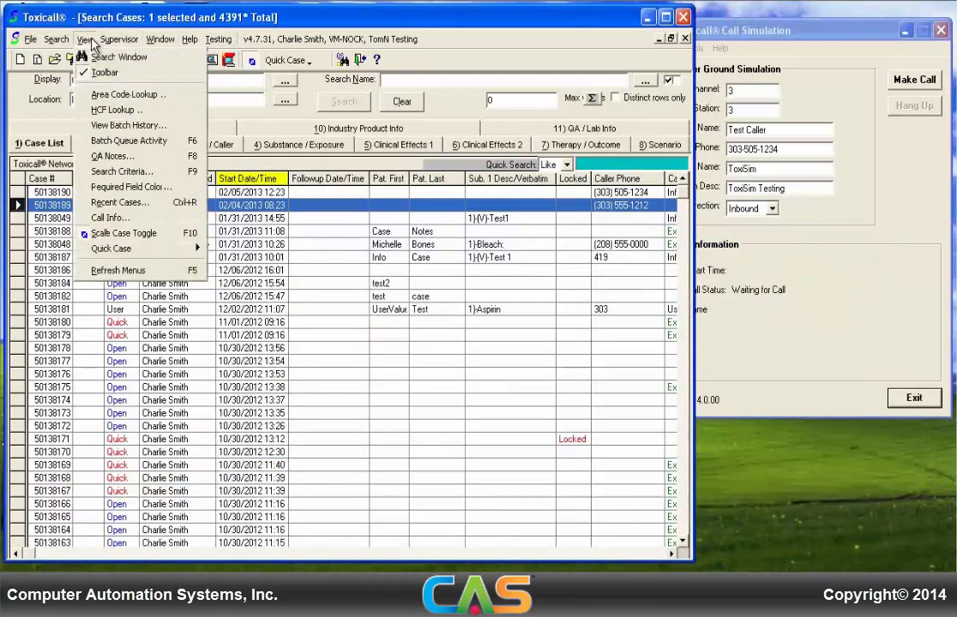
click(115, 203)
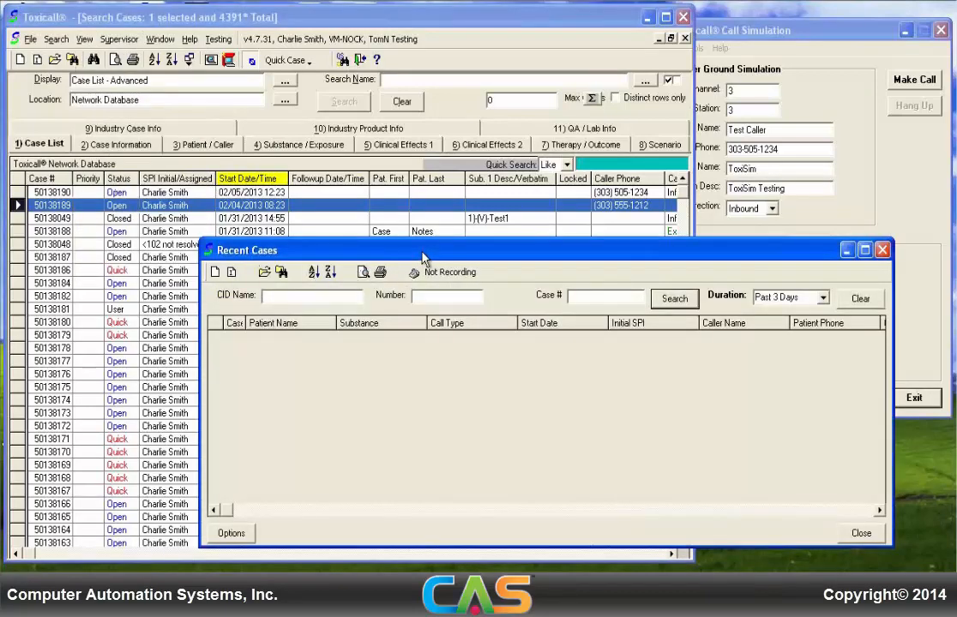
drag(422, 258, 300, 293)
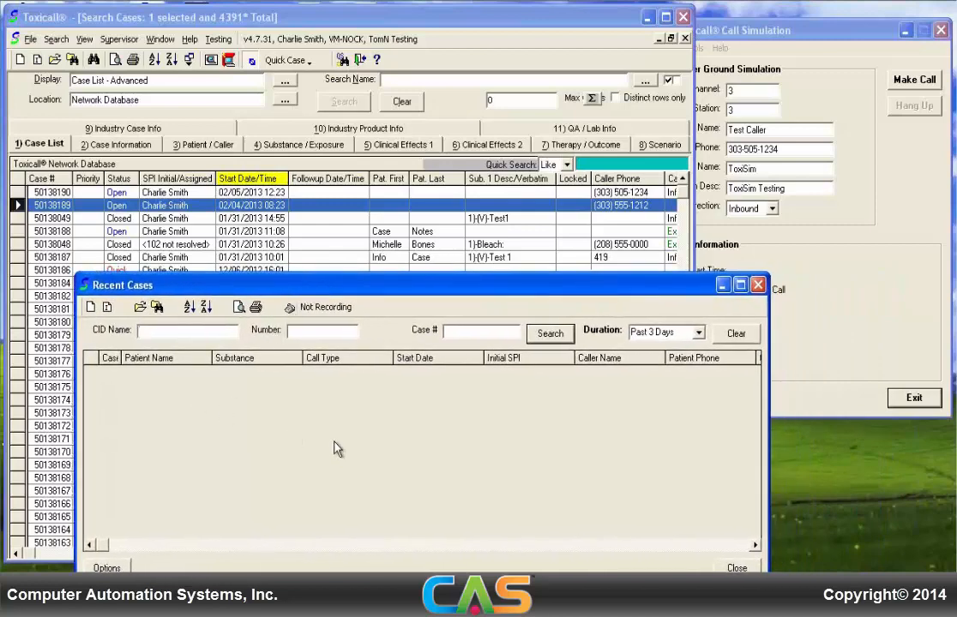
click(810, 193)
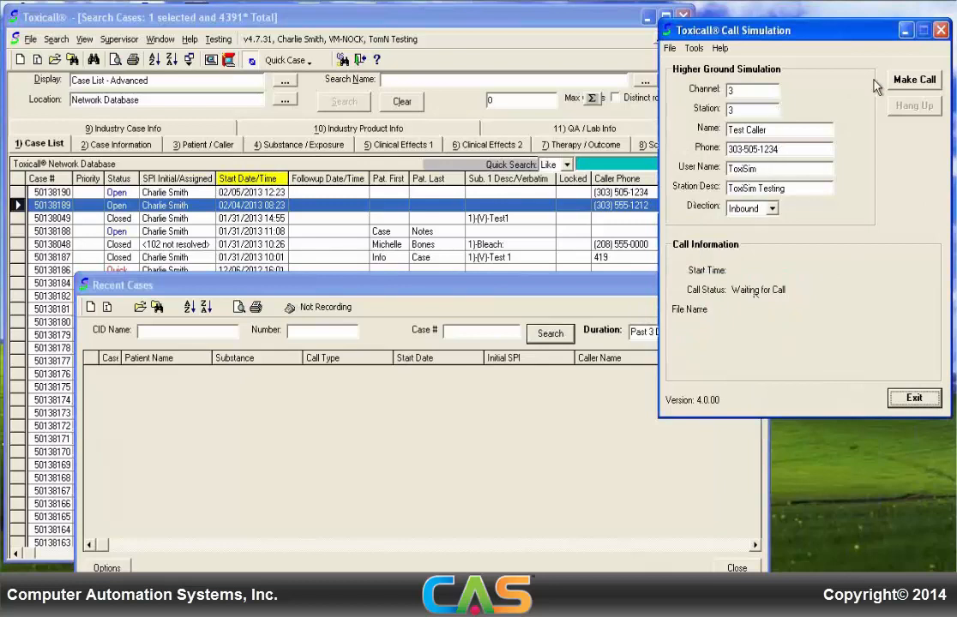
click(913, 81)
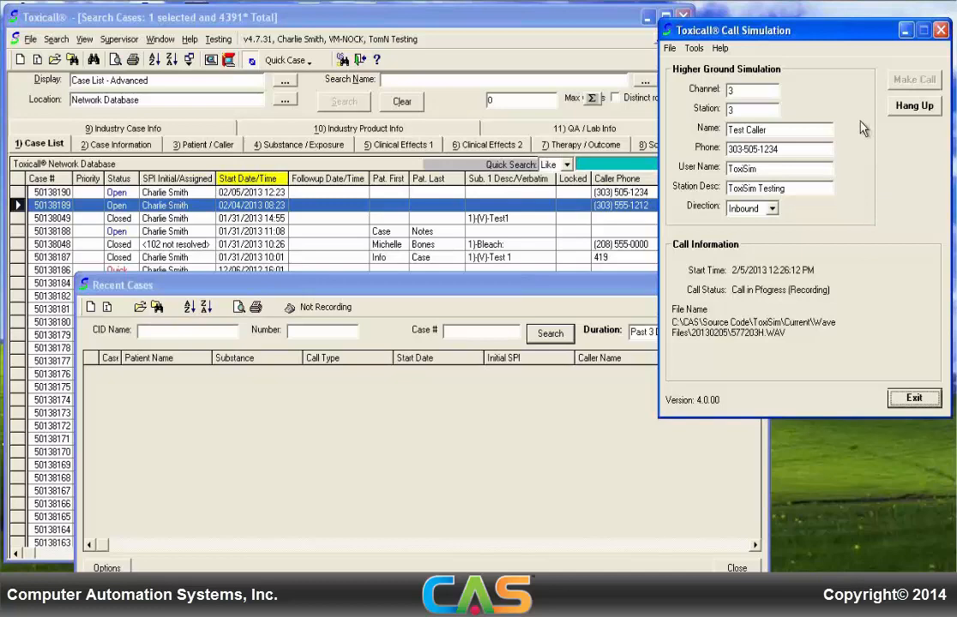
Step: Search the past 3 days' recent cases by the last four digits of the caller's phone number, select the match, and close the window
click(446, 290)
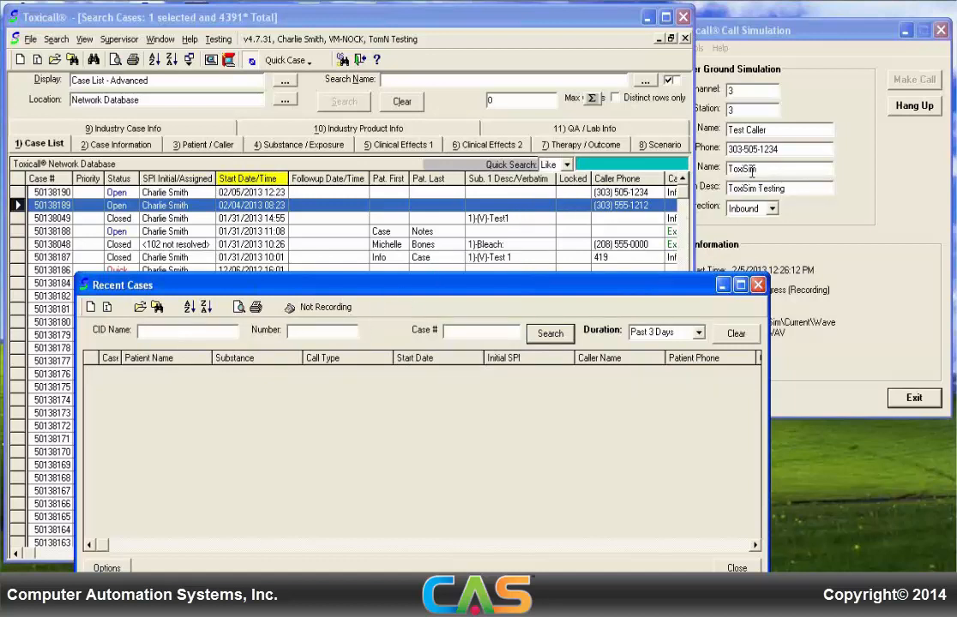
text(123)
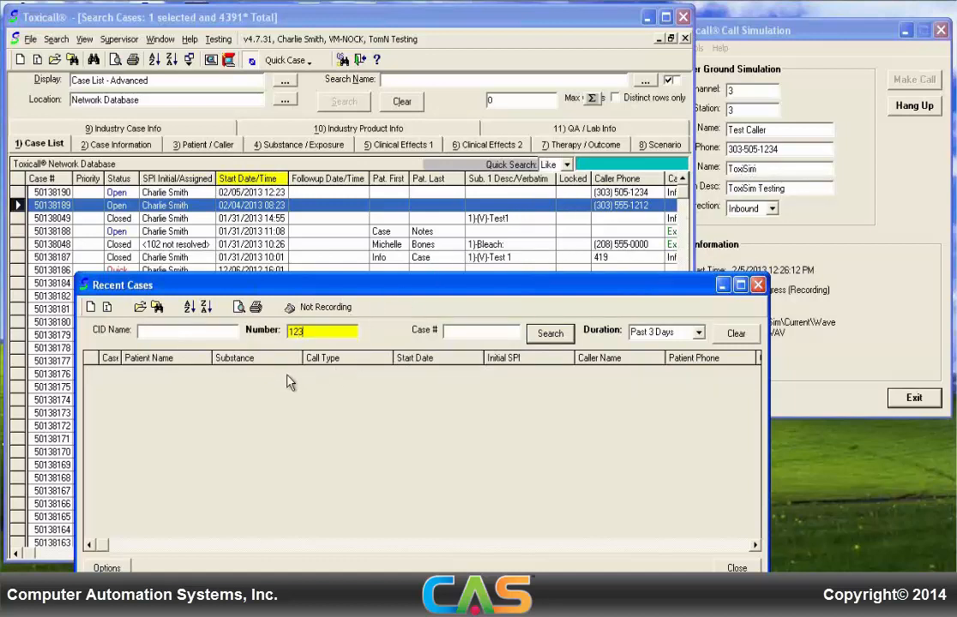
text(4)
click(549, 335)
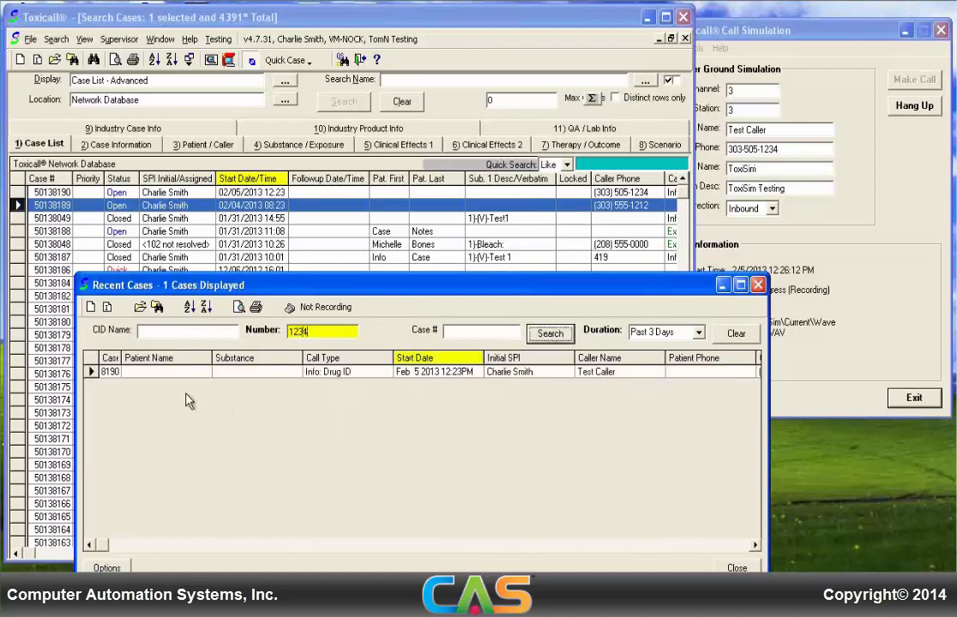
click(396, 377)
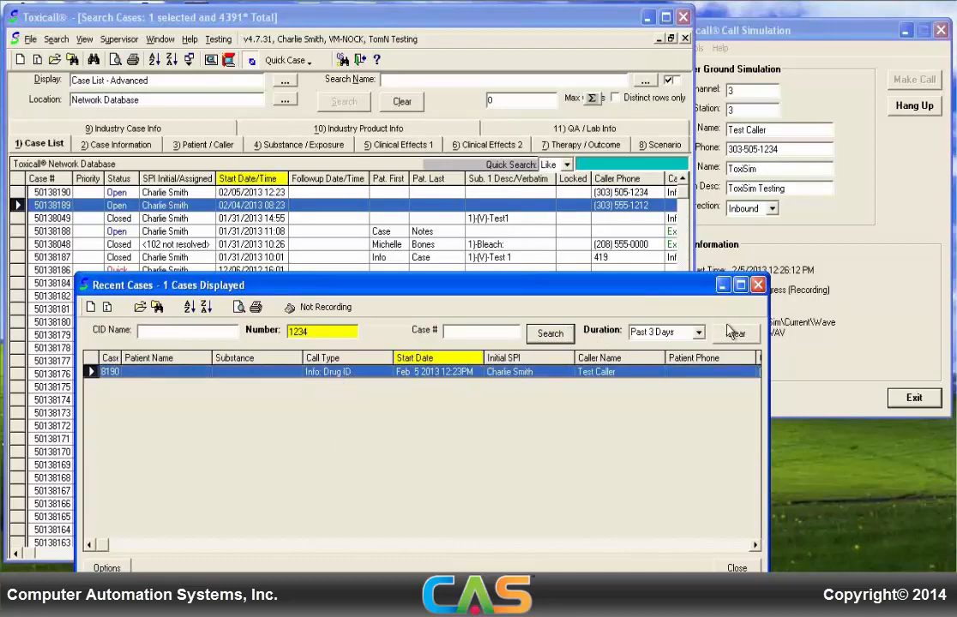
click(757, 290)
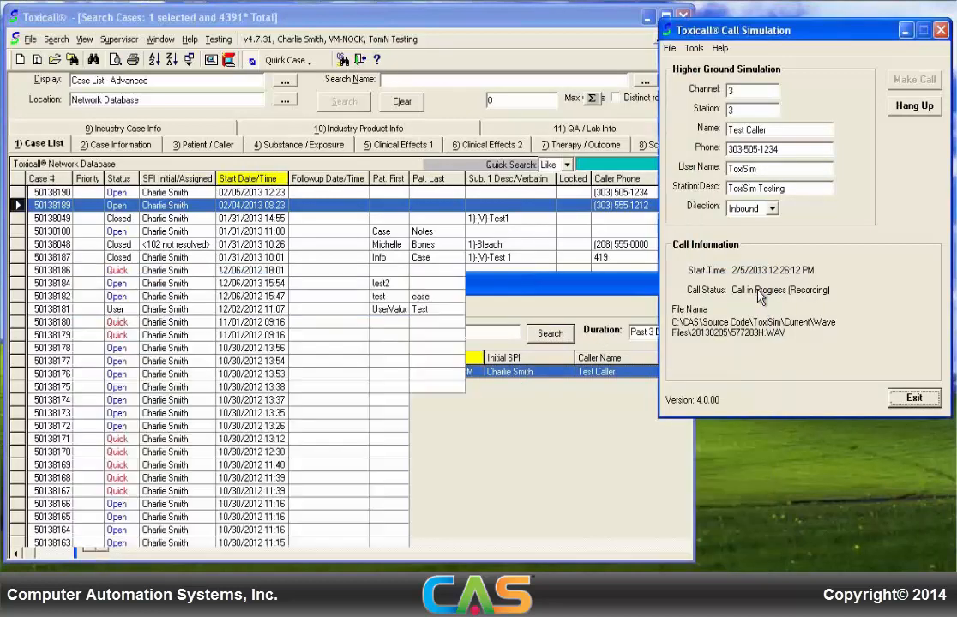
Step: Open the newest case in the case list, started 02/05/2013 12:23, while the simulated call is in progress
click(247, 259)
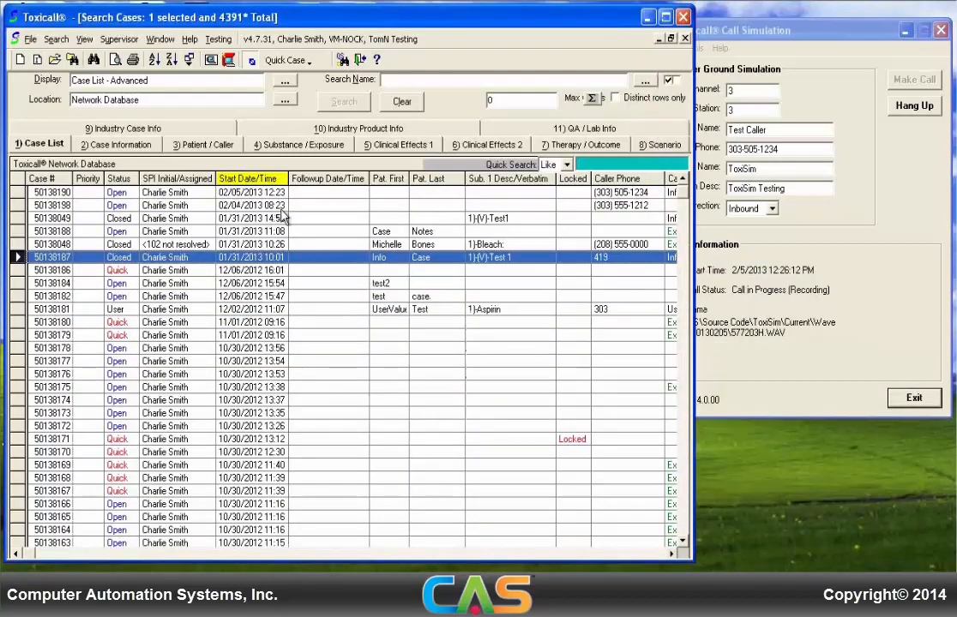
click(249, 190)
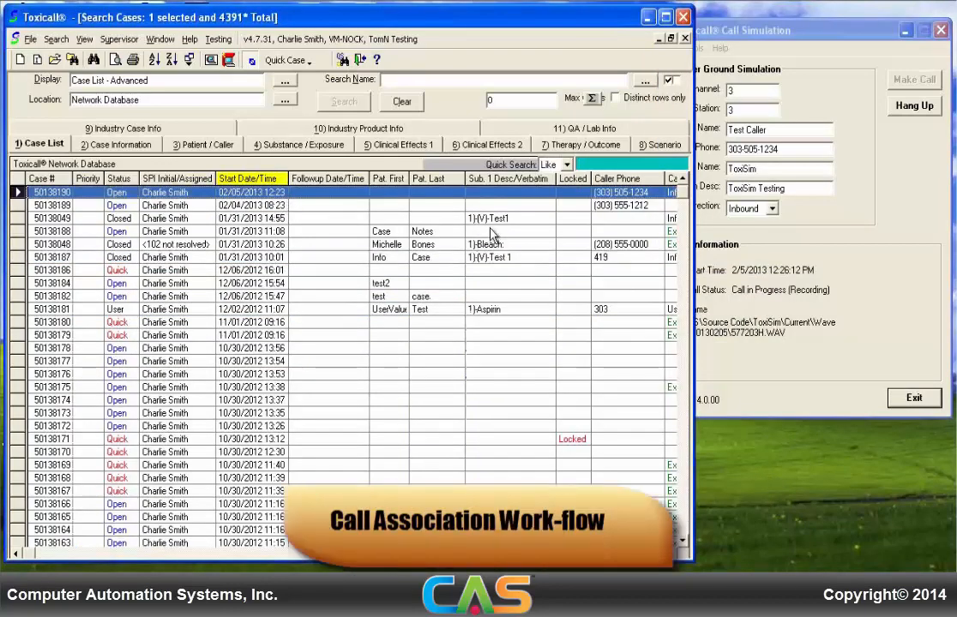
double_click(317, 193)
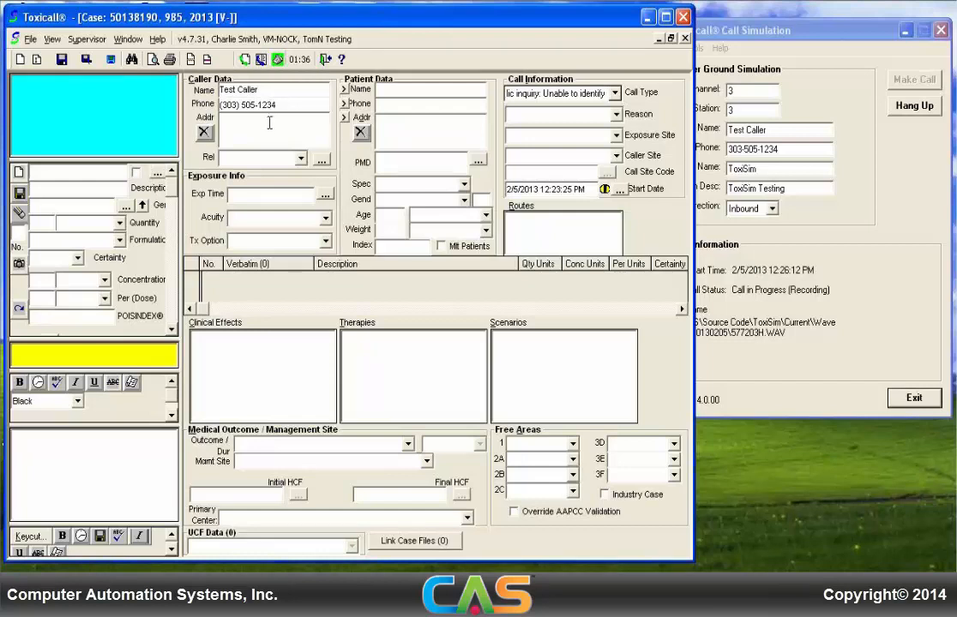
Step: Hang up the current simulated call and start a new inbound one with the existing case still open
click(914, 106)
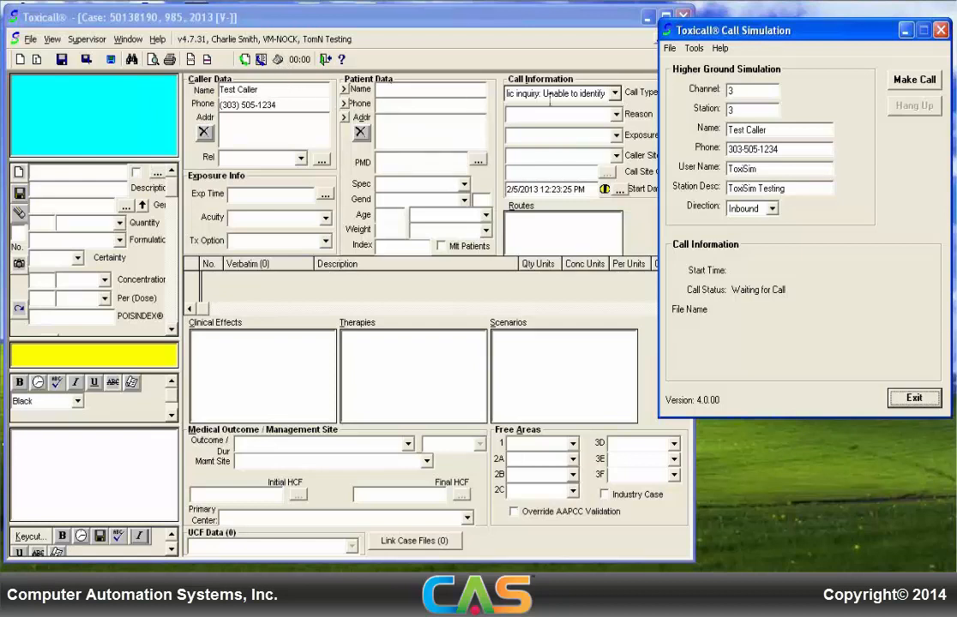
click(914, 80)
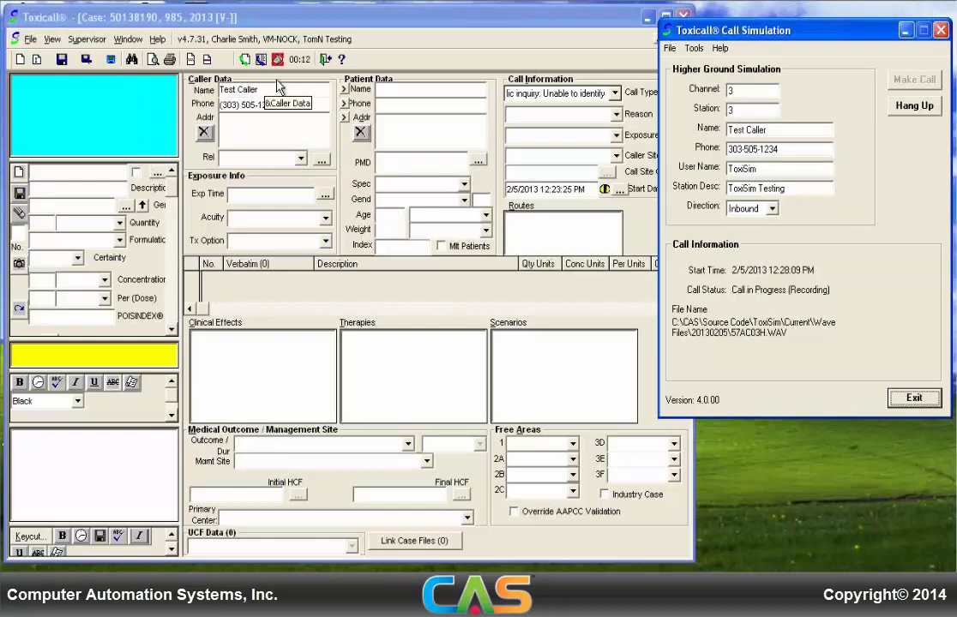
Step: Hang up the simulated call and review the call recordings associated with the open case, closing the recordings list
click(916, 108)
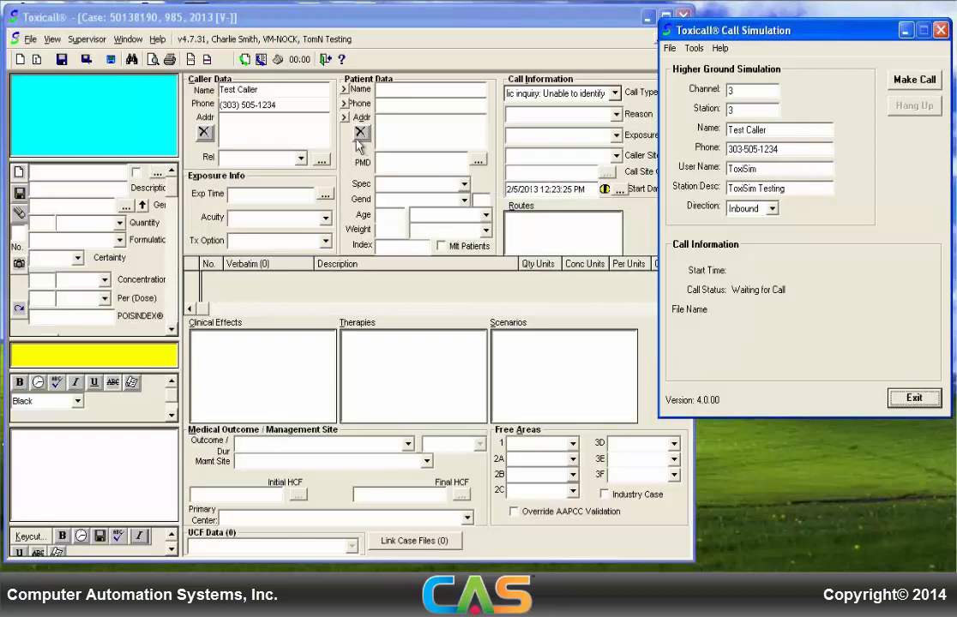
click(246, 64)
click(246, 63)
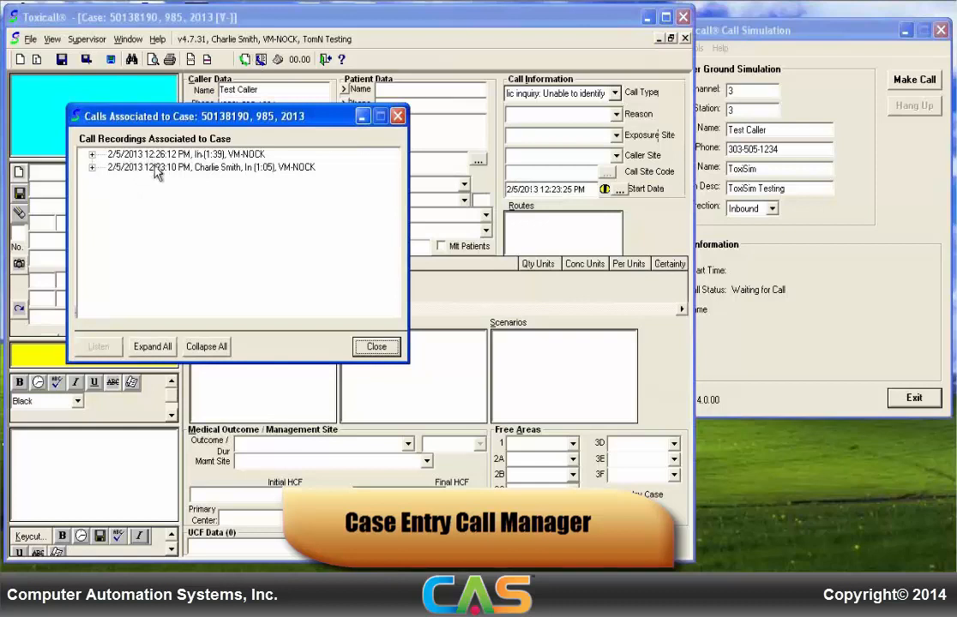
click(360, 347)
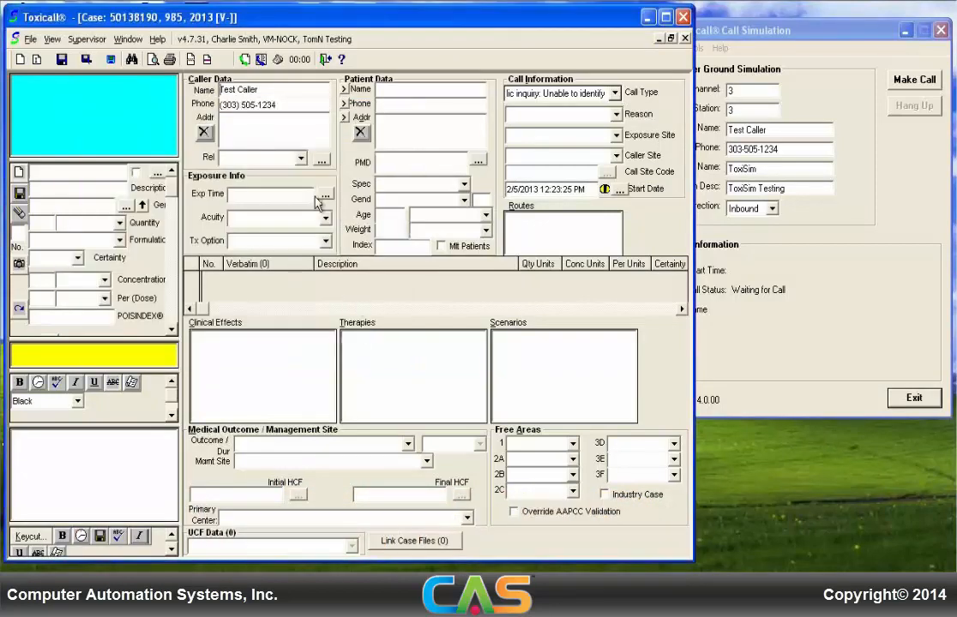
Step: Open the Call Manager from the case and expand the case to show its associated call recordings
click(261, 62)
drag(360, 133, 345, 99)
click(60, 131)
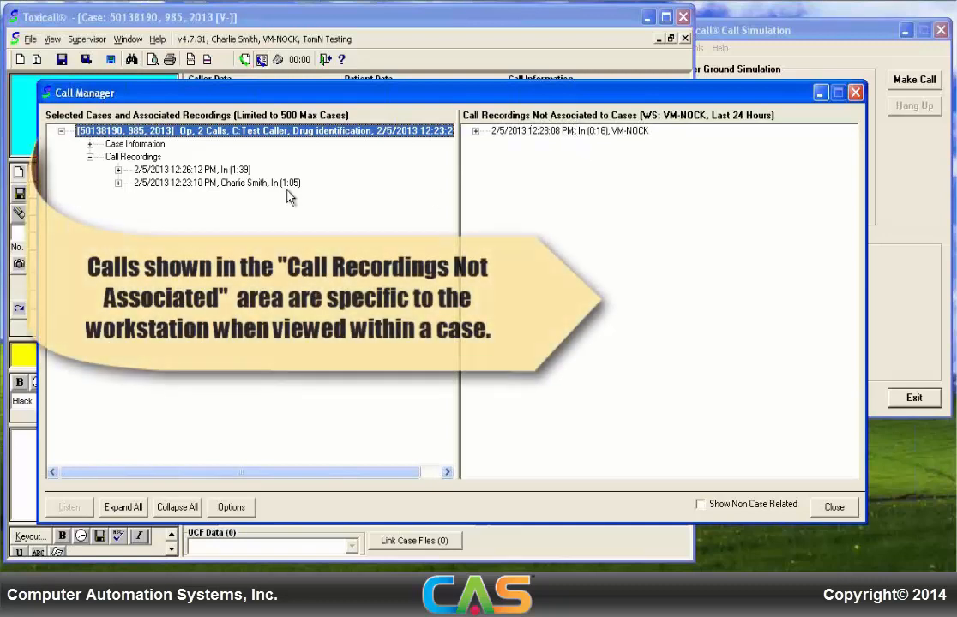
Step: Expand and play the unassociated 12:28:08 PM recording, and associate it with the open case
click(475, 132)
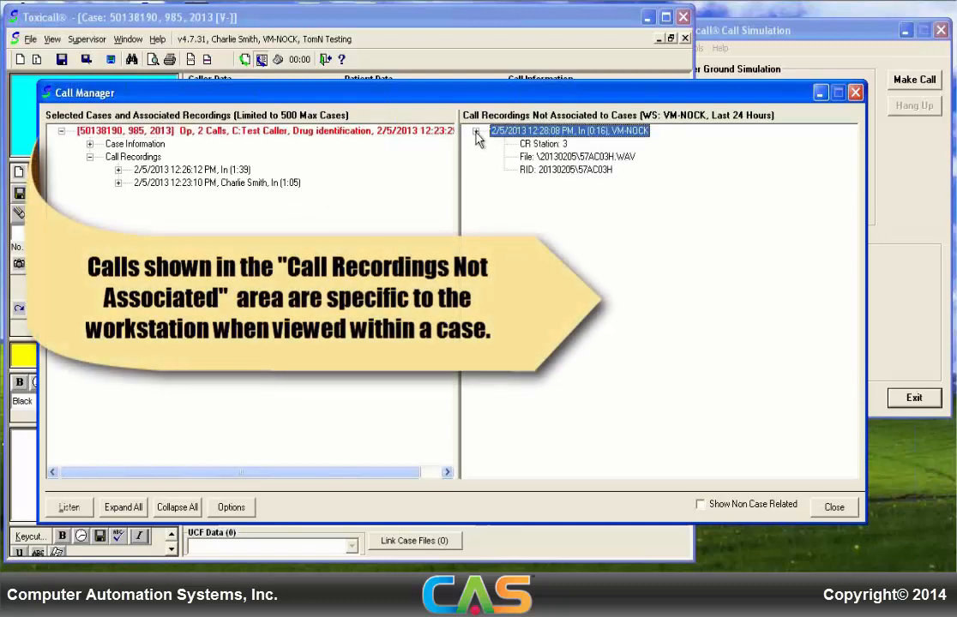
click(557, 170)
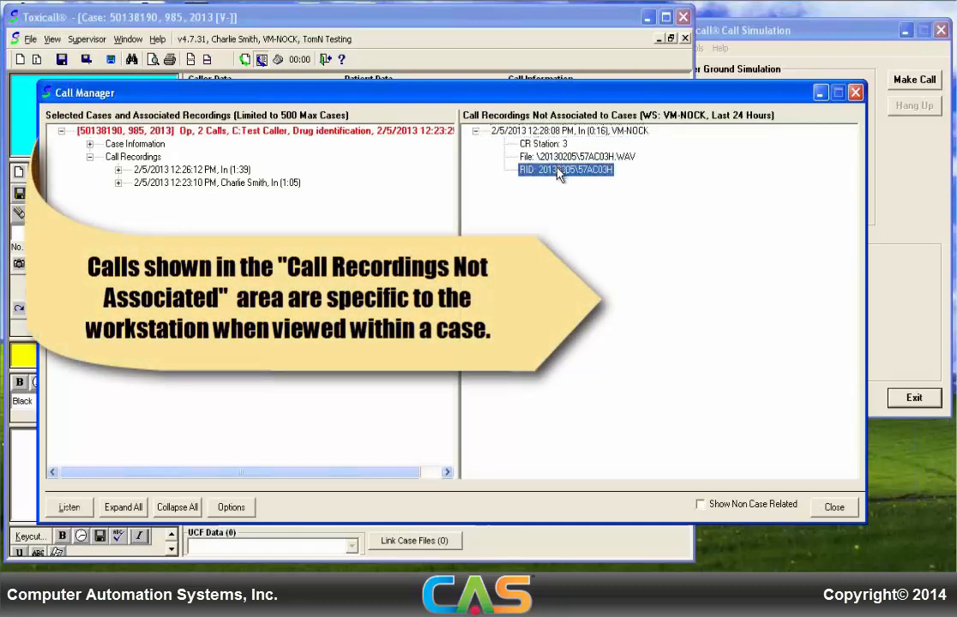
click(70, 509)
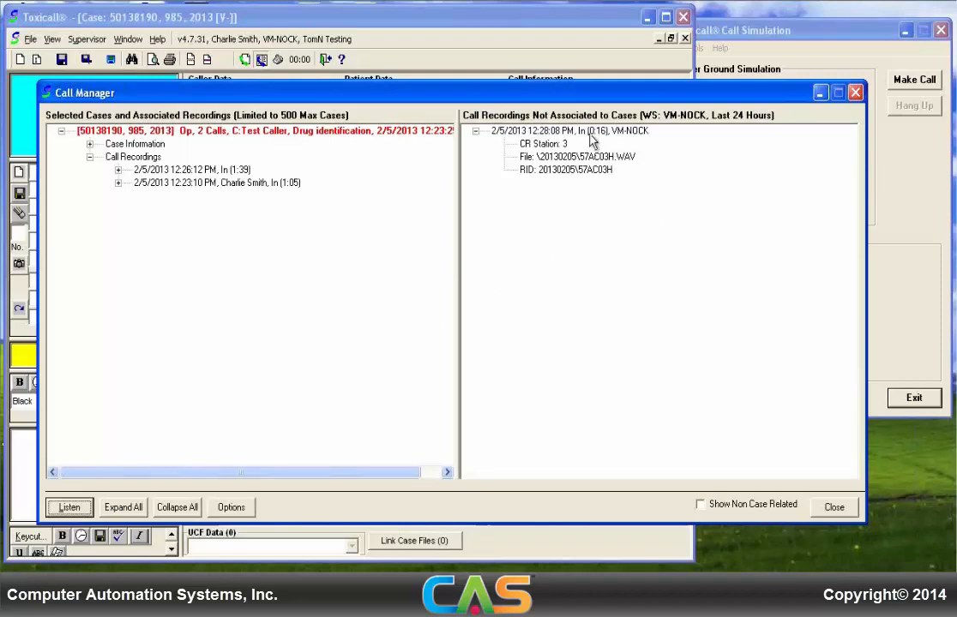
drag(519, 129, 209, 131)
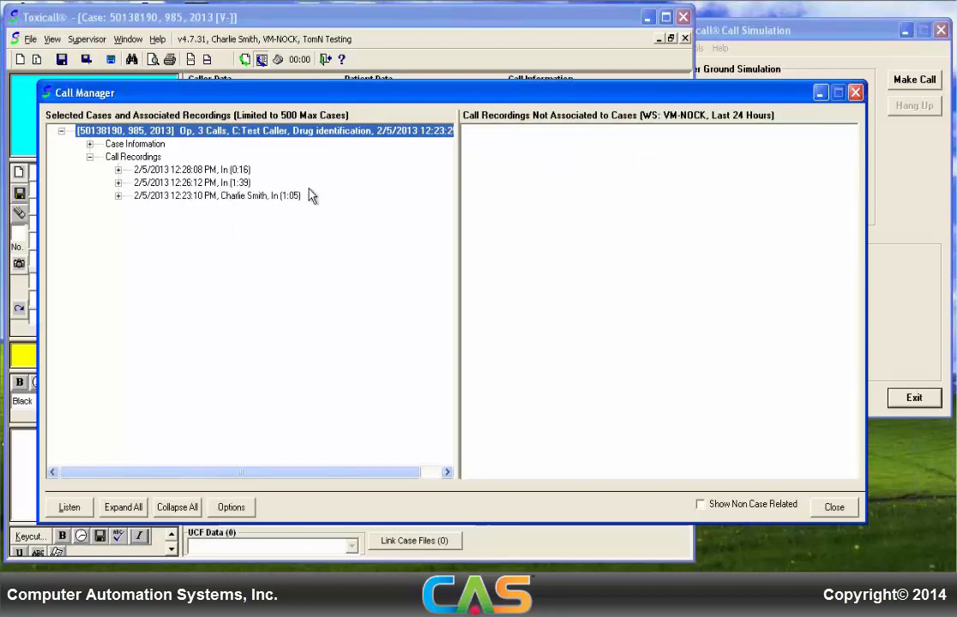
Step: Try to move the 12:26:12 PM recording out of the case into the recordings not associated to cases
click(182, 183)
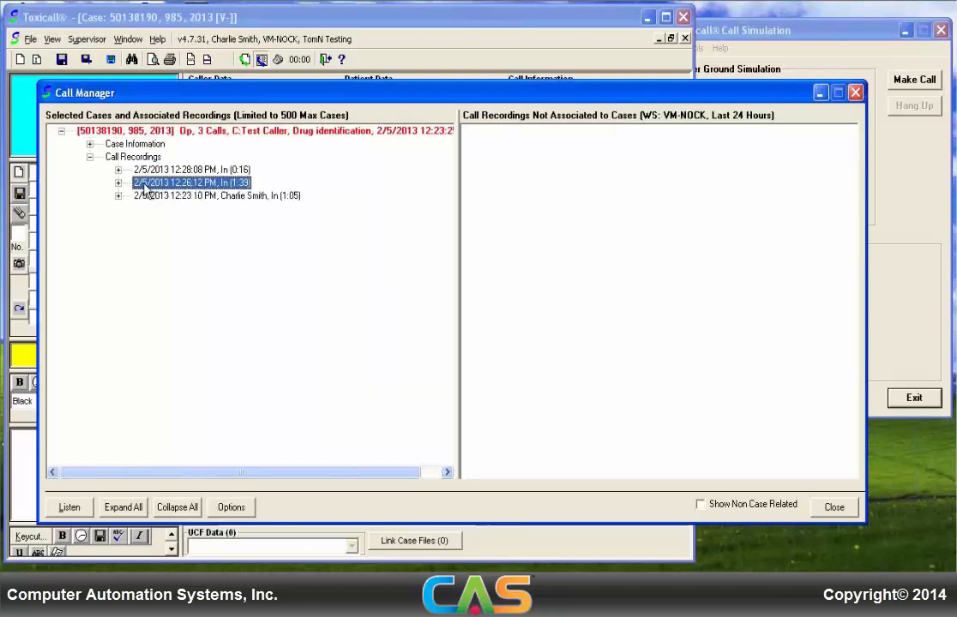
drag(146, 190, 531, 217)
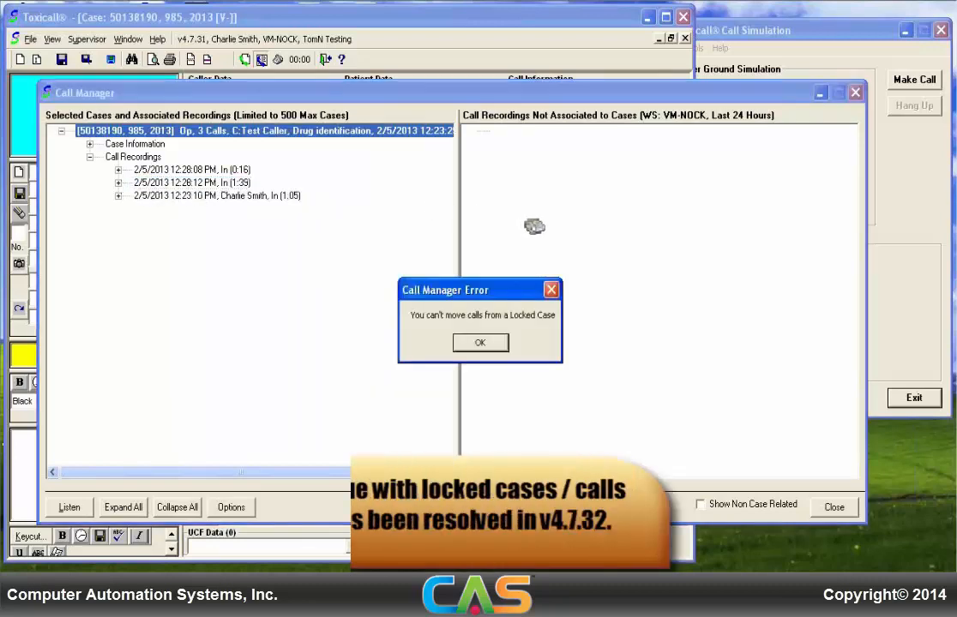
click(502, 348)
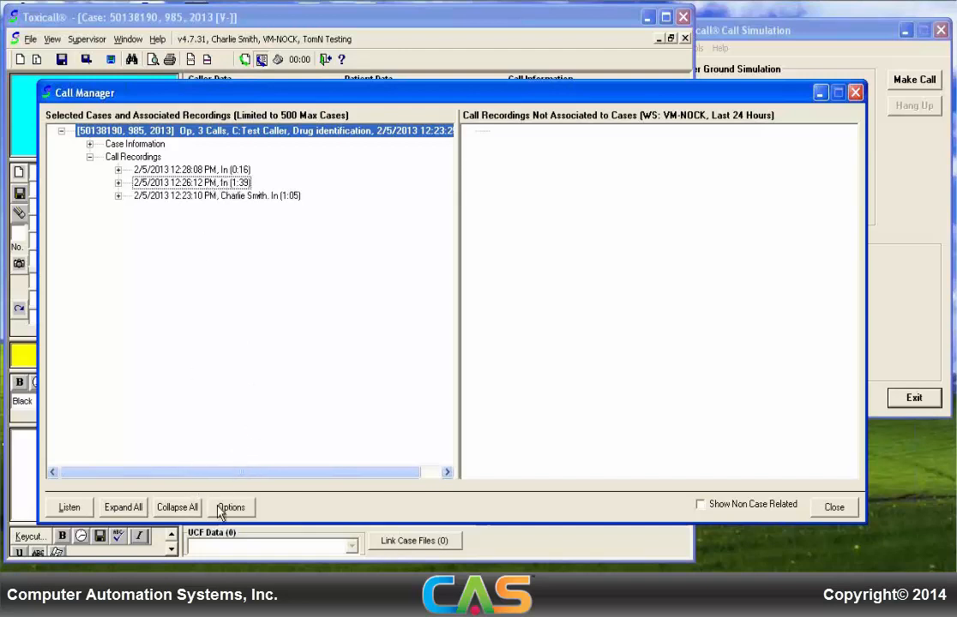
click(649, 220)
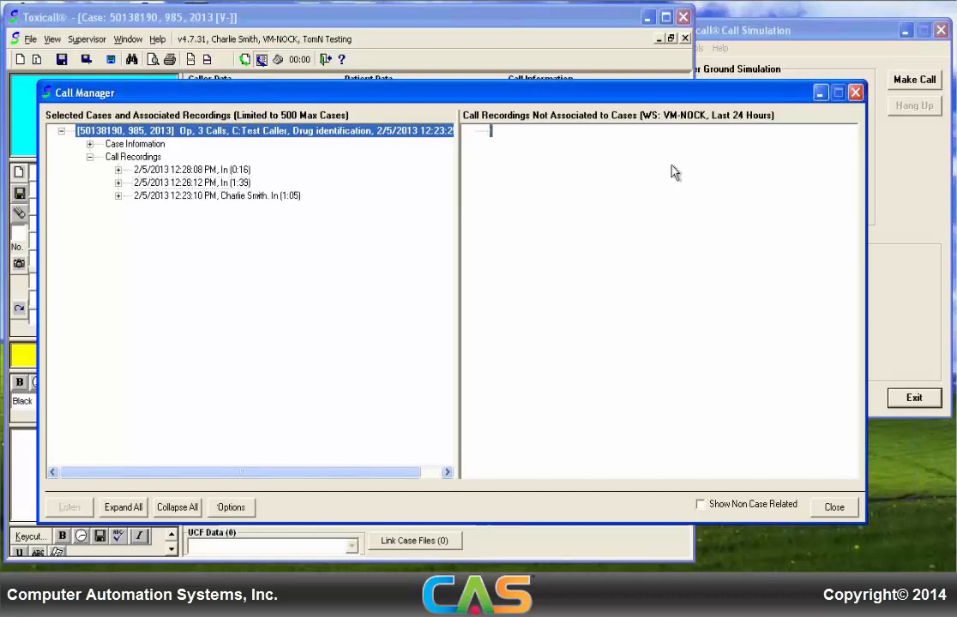
Step: Review the Call Manager's case display and non-associated call display options and close them
click(241, 509)
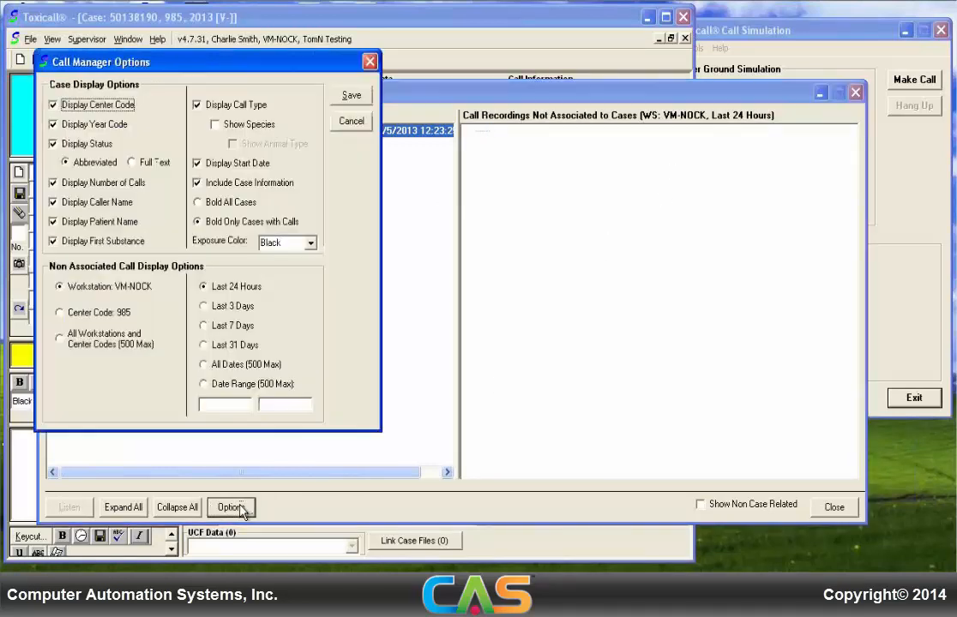
drag(314, 65, 556, 184)
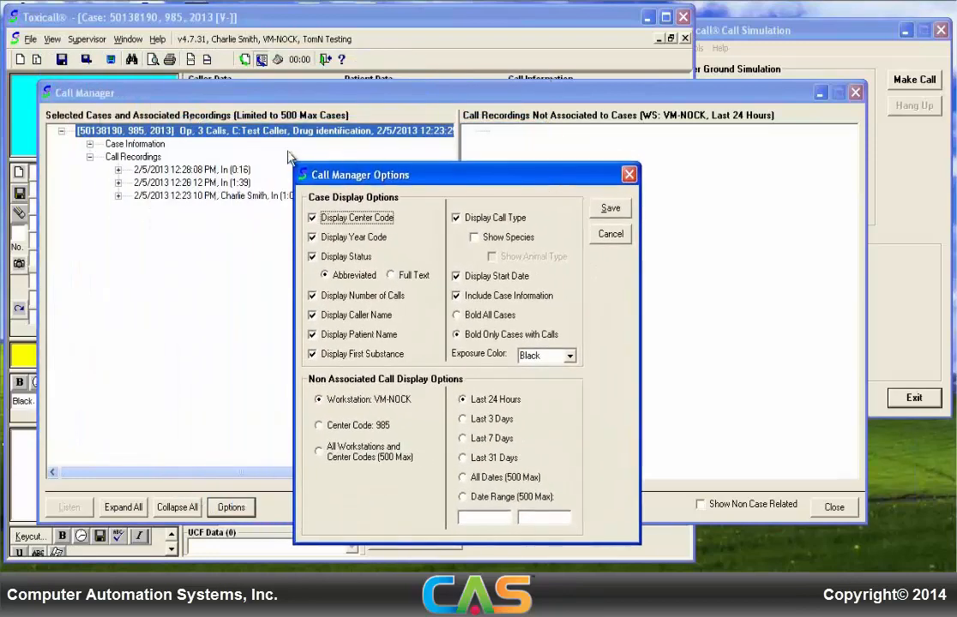
drag(444, 168, 448, 174)
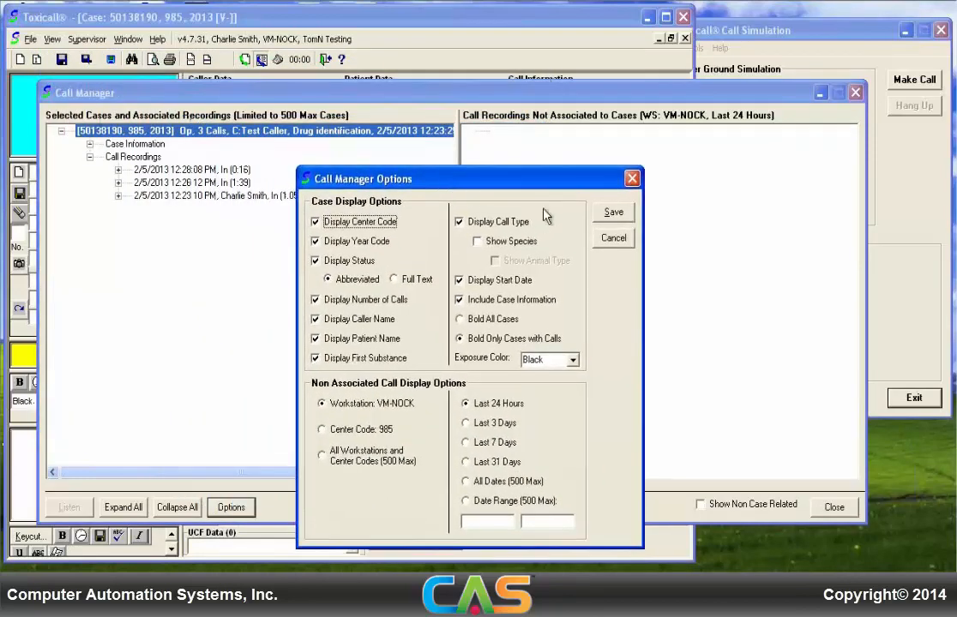
click(611, 213)
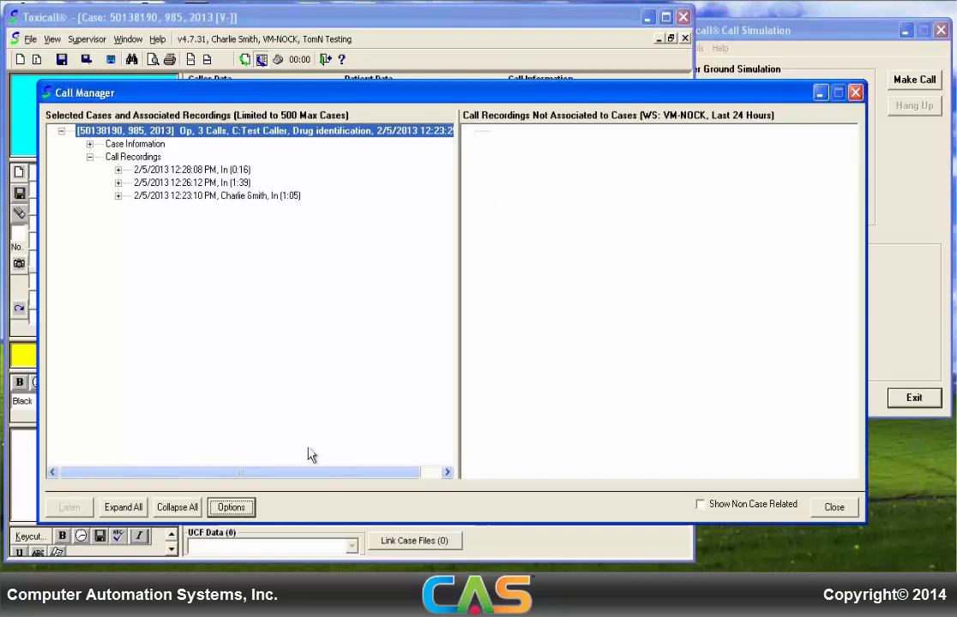
Step: Set the non-associated call display to All Workstations and Center Codes with All Dates, and save the Call Manager options
click(230, 508)
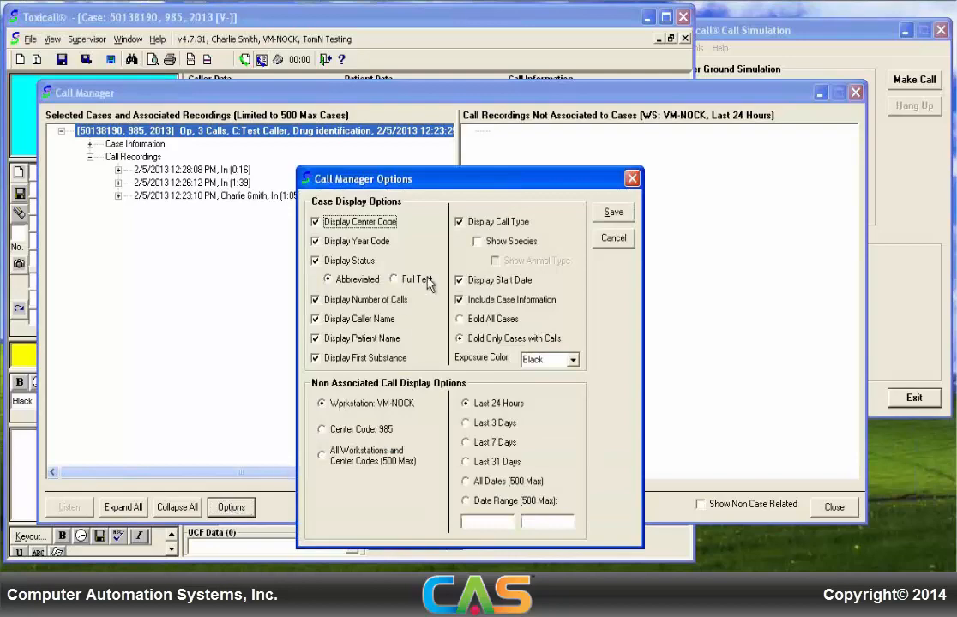
drag(507, 184, 468, 146)
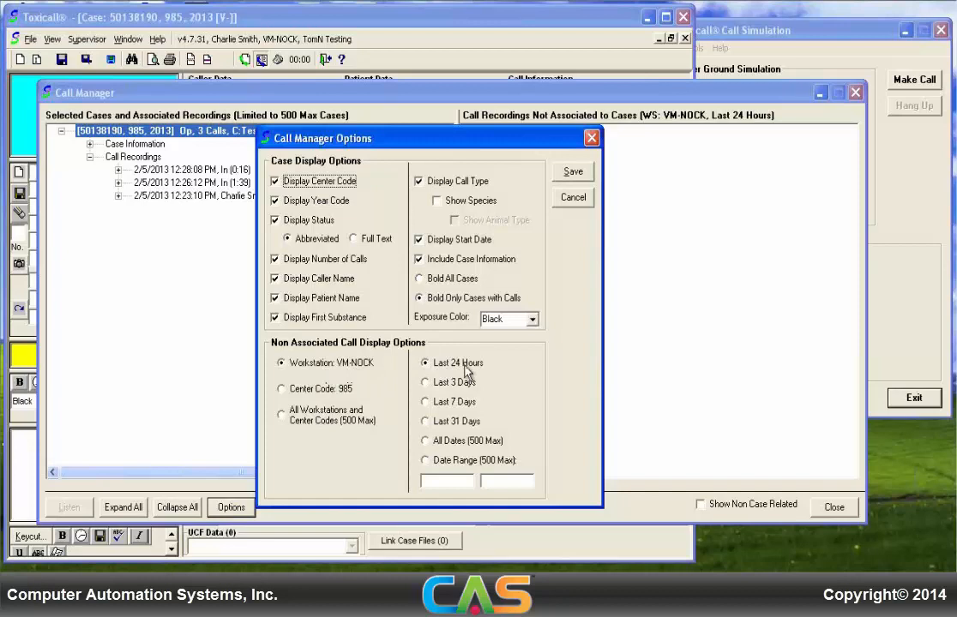
click(429, 442)
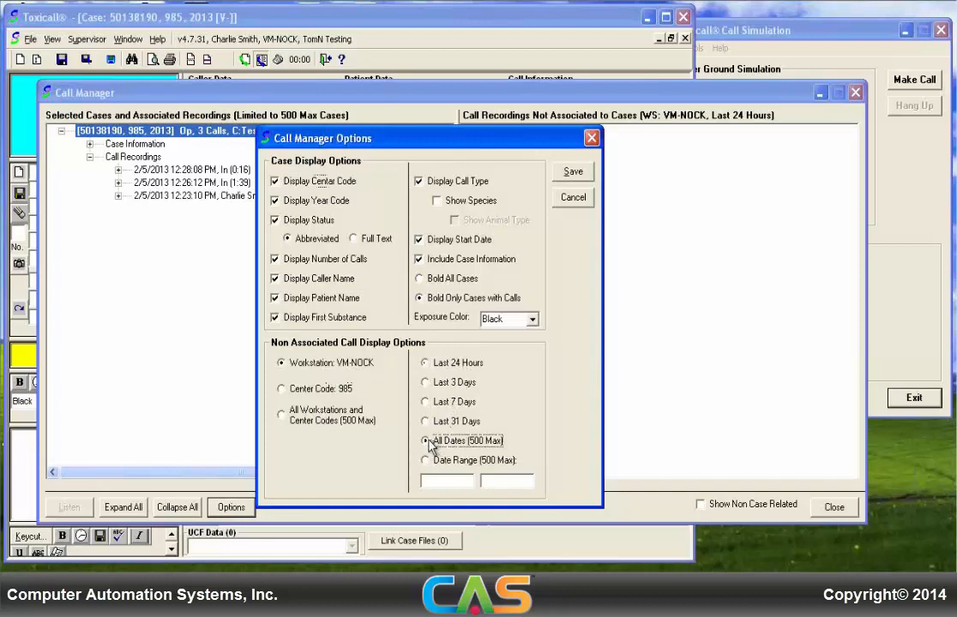
click(312, 416)
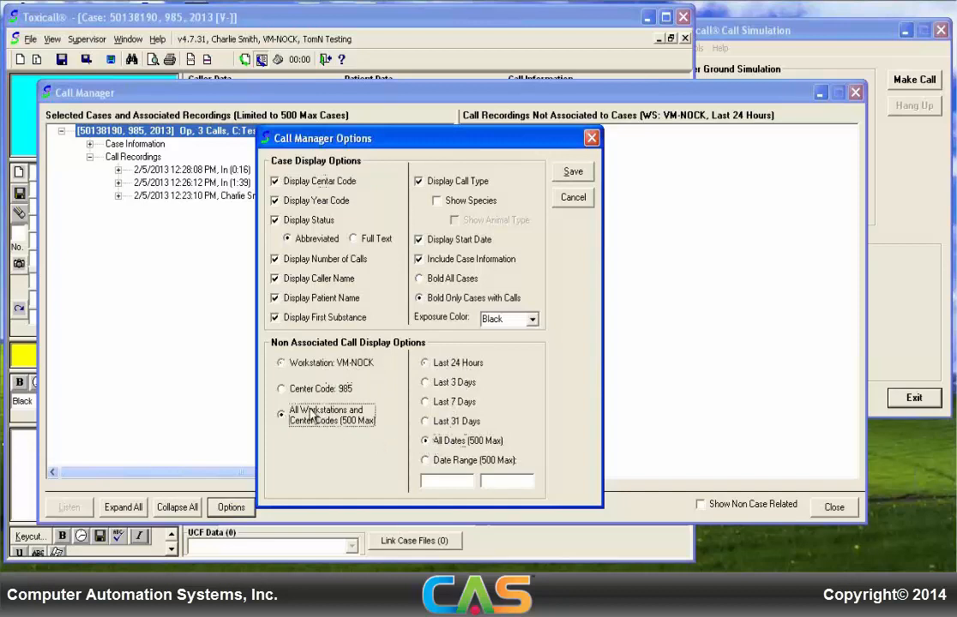
click(568, 172)
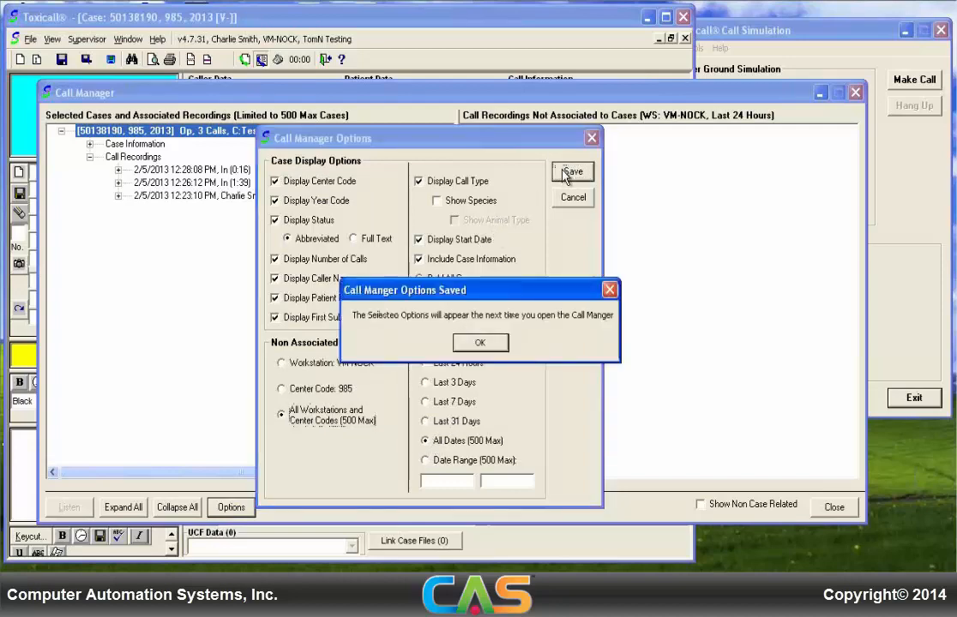
click(482, 343)
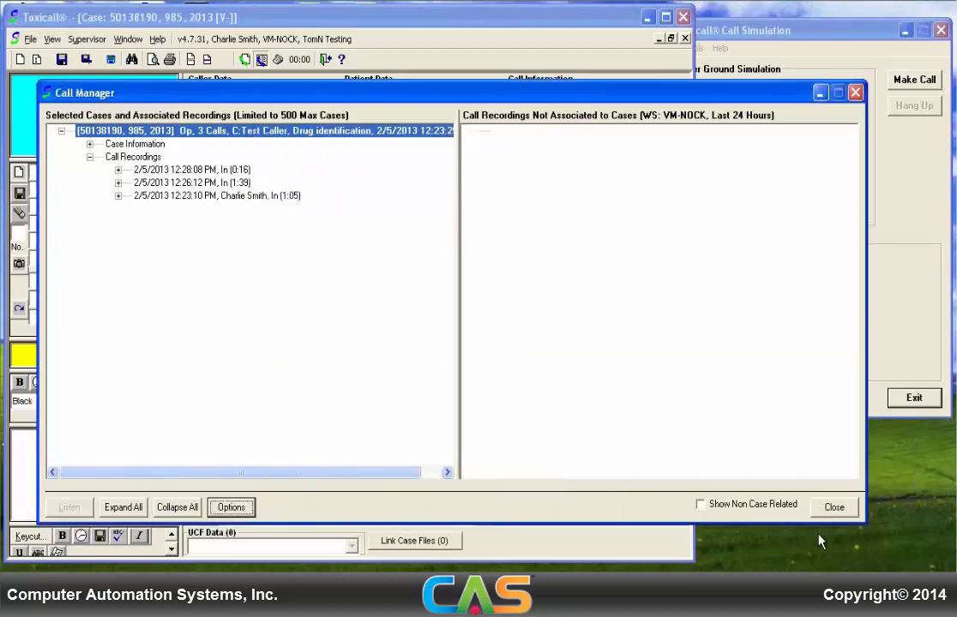
Step: Reopen the Call Manager and view the details of the unassociated 2/10/2011 recording, then close the window
click(834, 511)
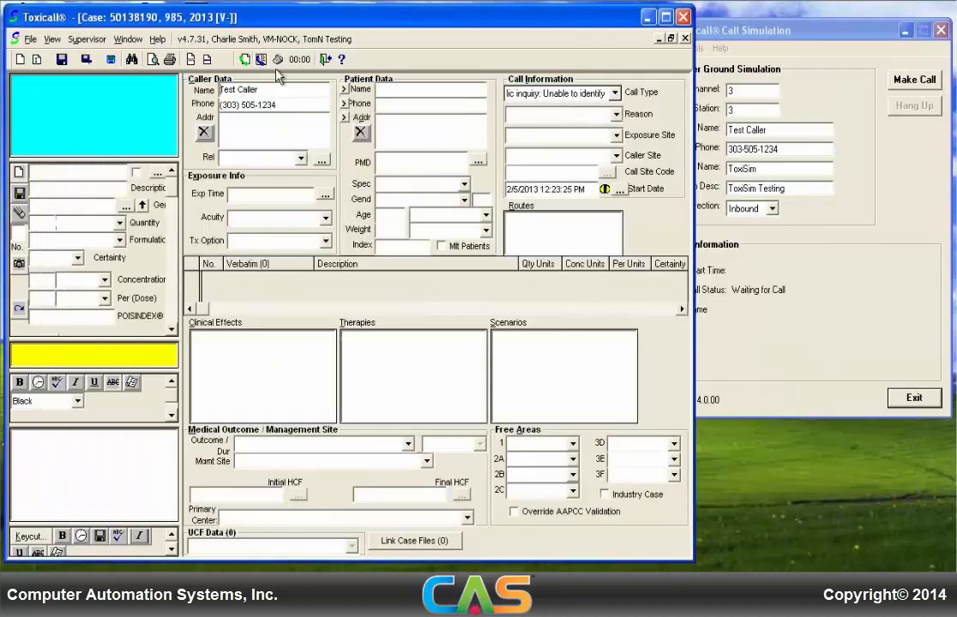
click(260, 62)
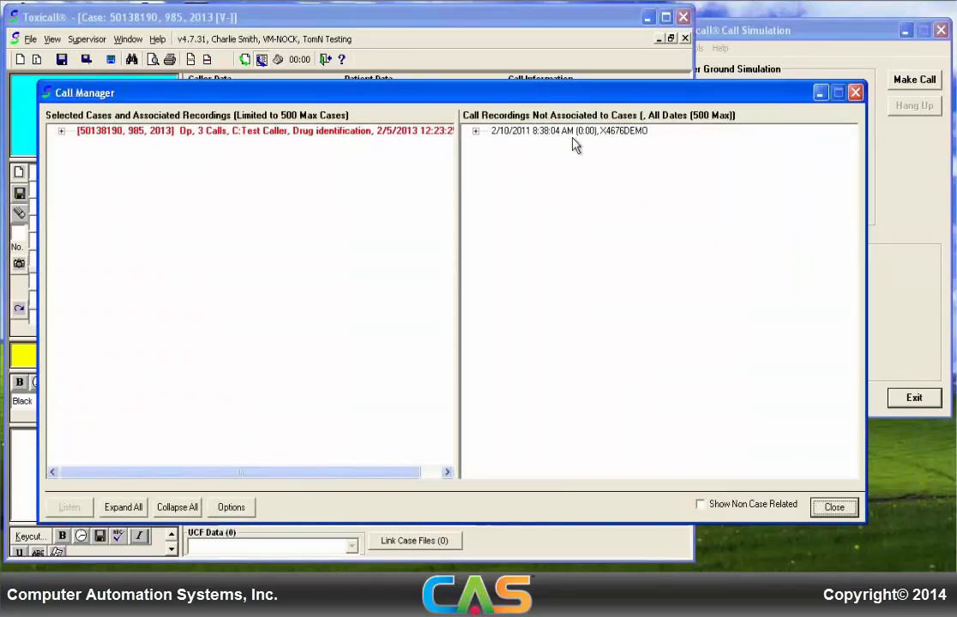
click(475, 131)
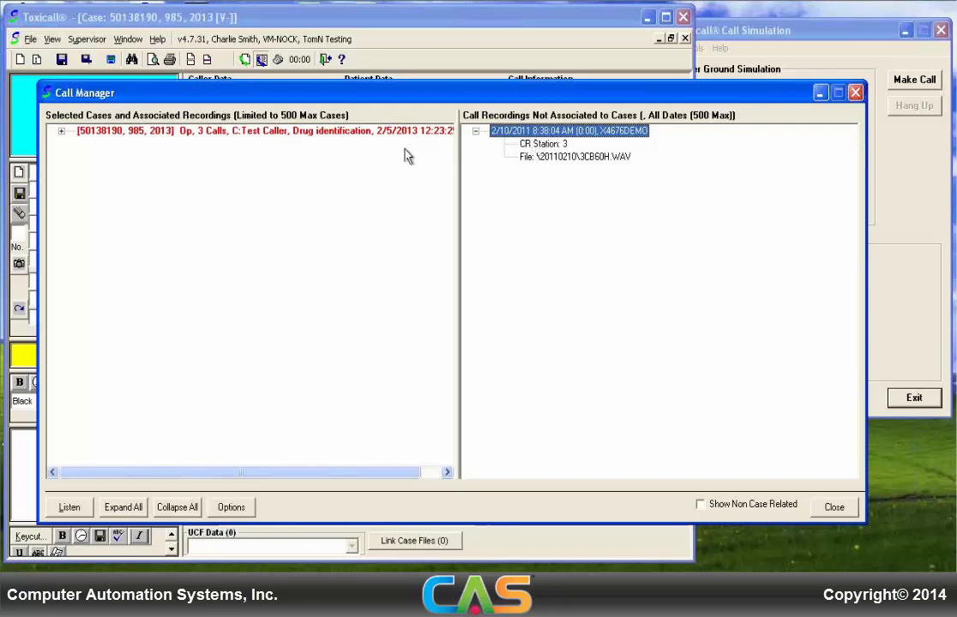
click(832, 507)
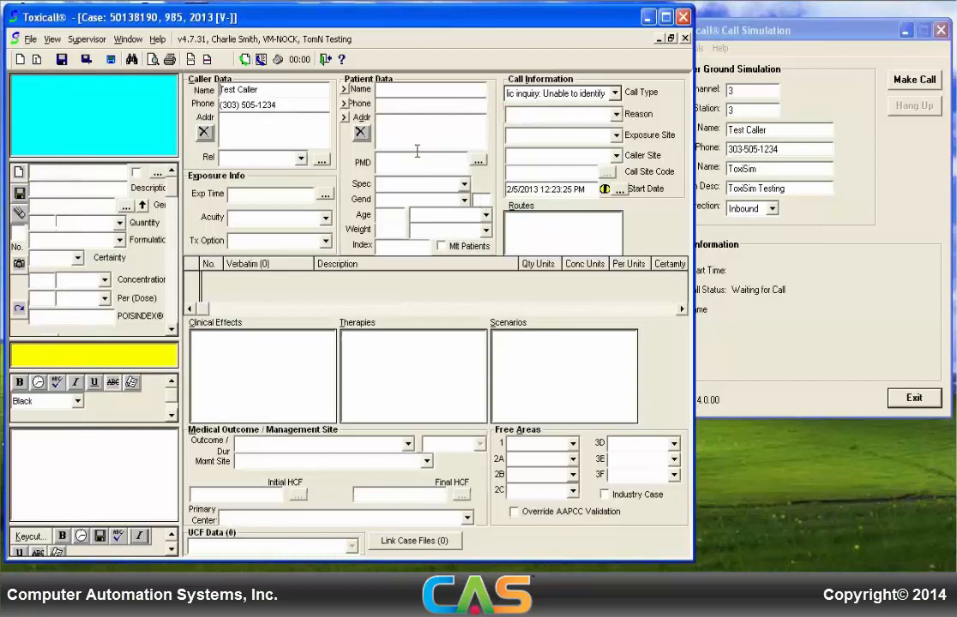
Step: Open the Call Manager again, expand the case to review its associated recordings, and close the window
click(259, 60)
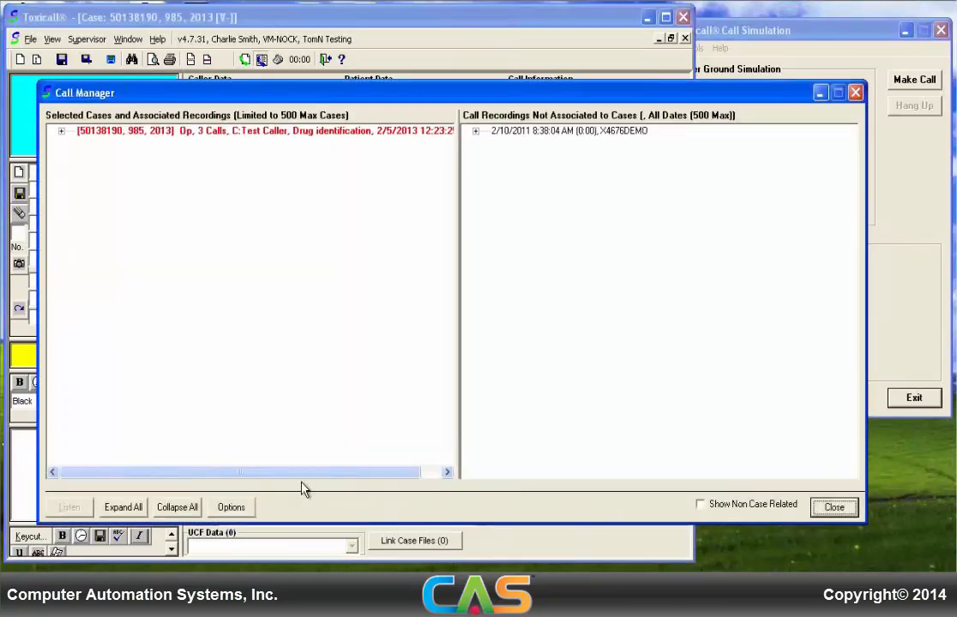
click(61, 131)
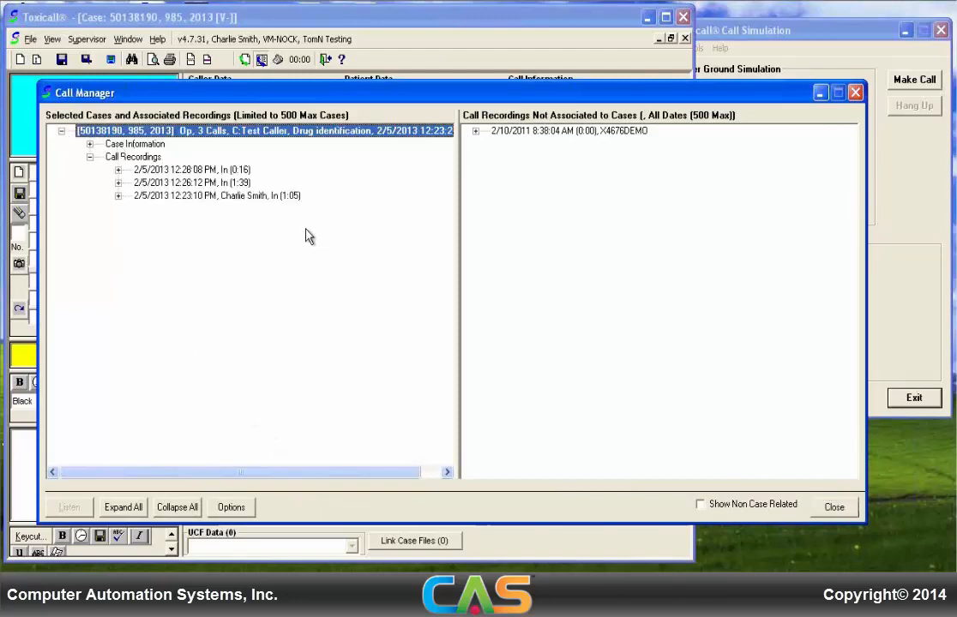
click(830, 507)
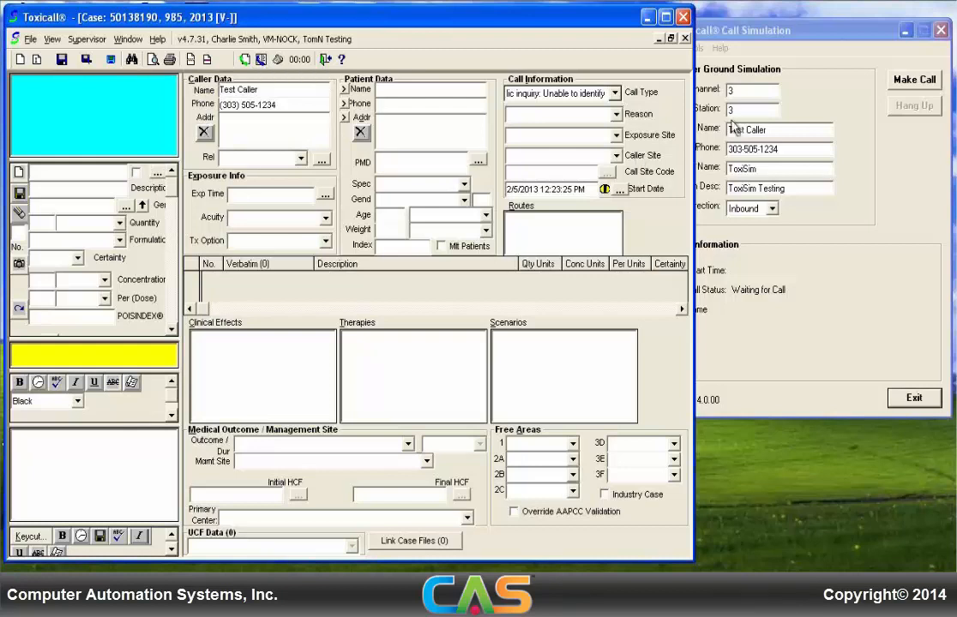
Step: Start another simulated inbound call from the test caller and create a new case while it is in progress
click(821, 81)
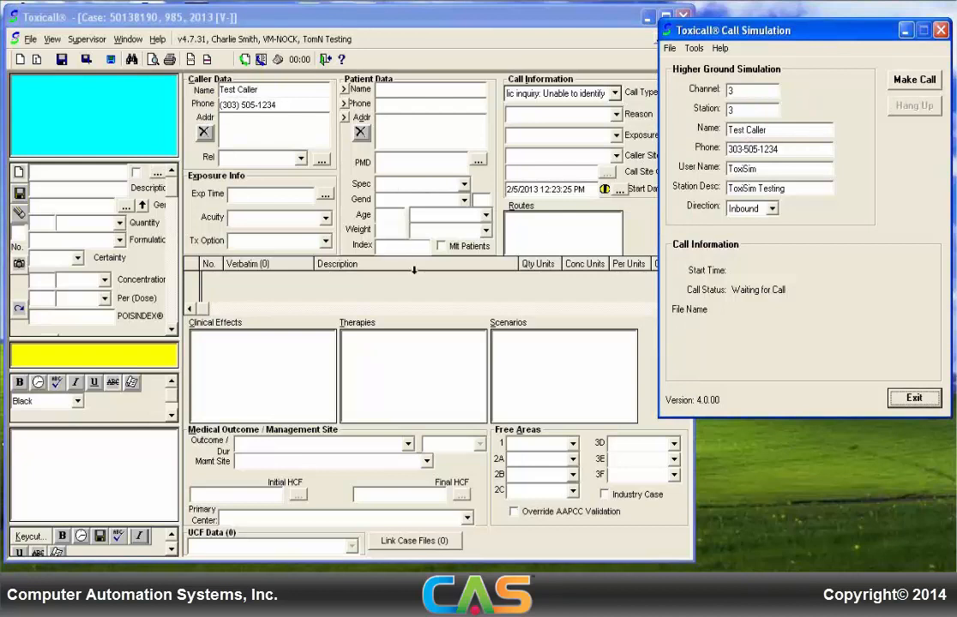
click(915, 80)
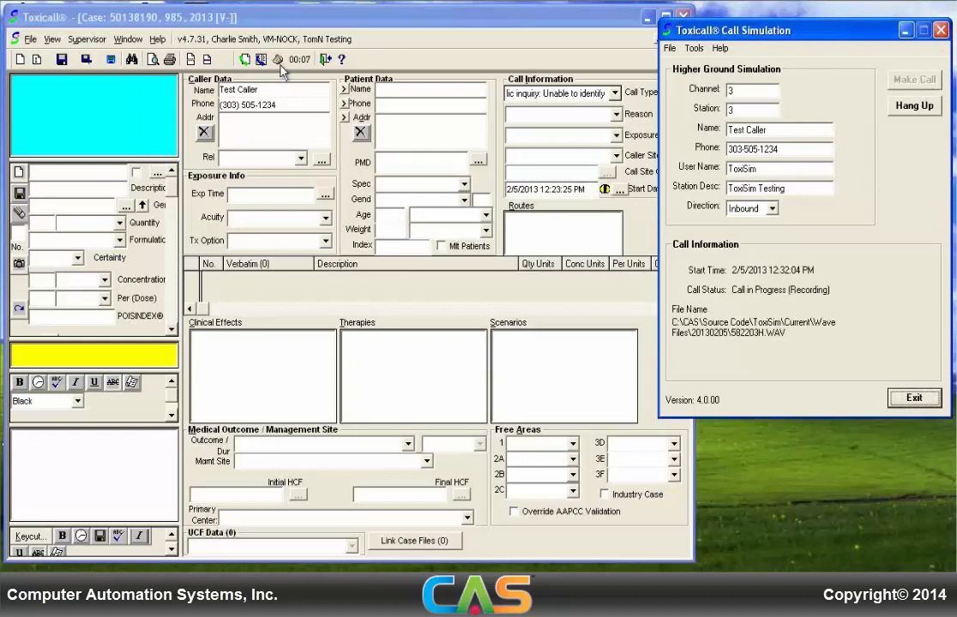
click(19, 65)
click(20, 61)
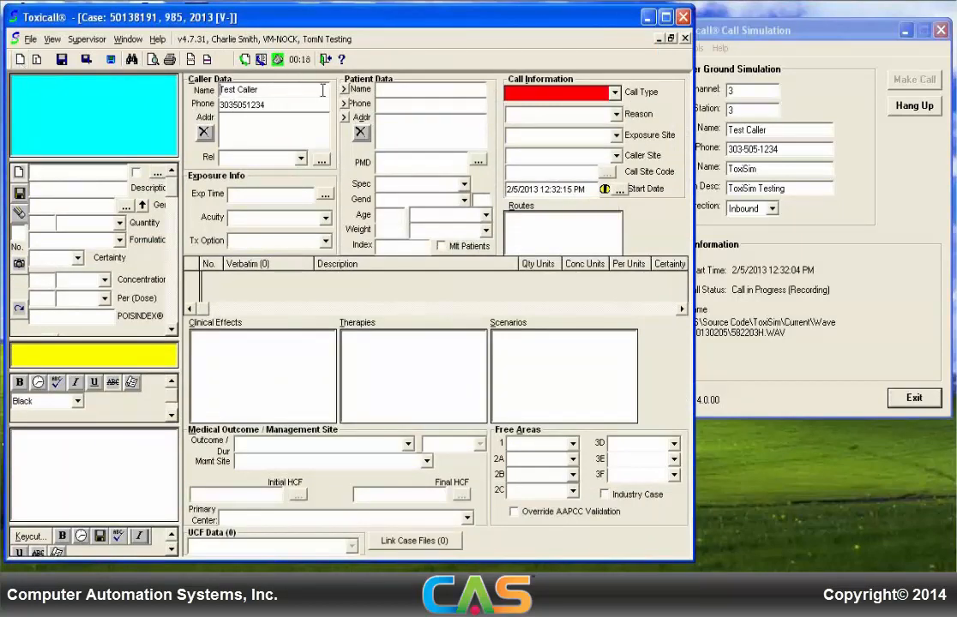
Step: Set the new case's call type to "Public inquiry: Drug sometimes involved in abuse"
click(616, 92)
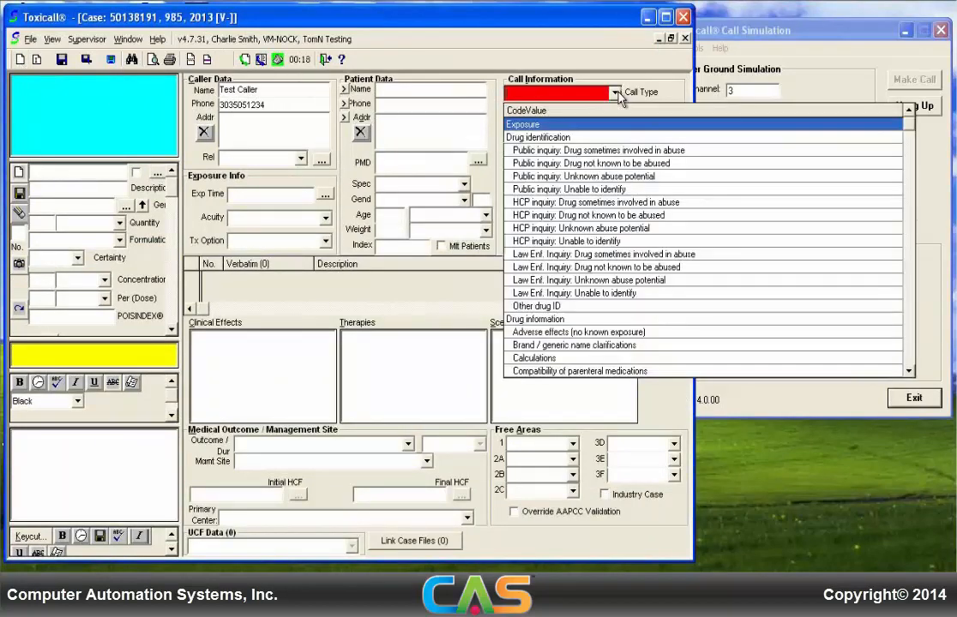
click(571, 149)
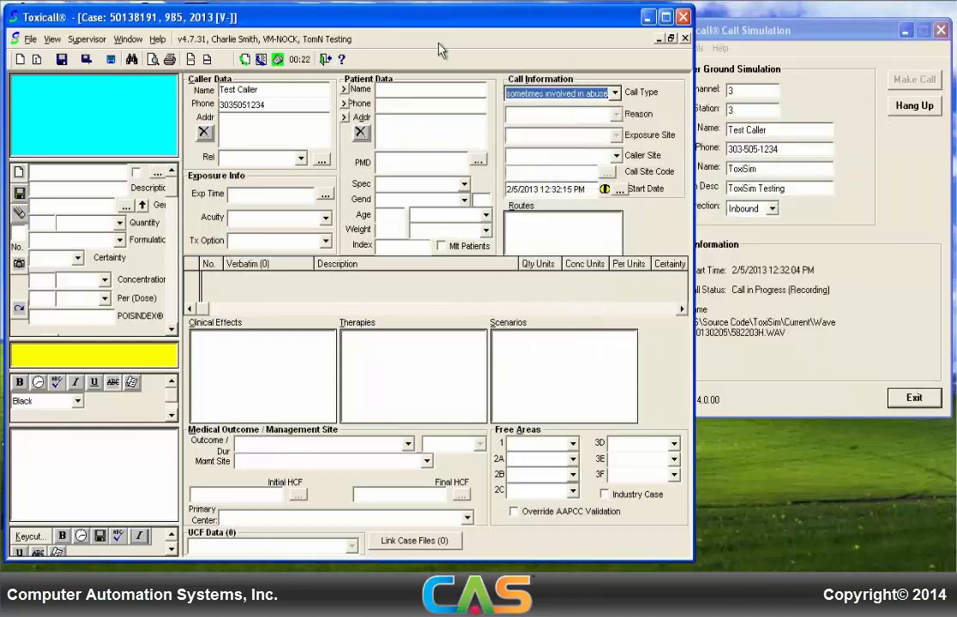
Step: Switch to the other open case, started 2/5/2013 12:23:25 PM, and hang up the simulated call
click(128, 40)
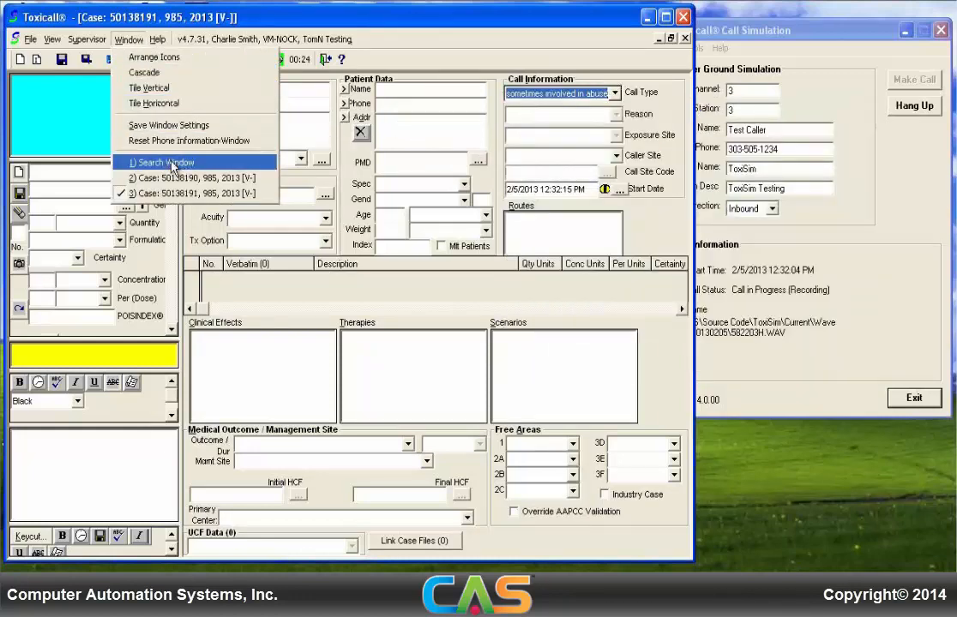
click(192, 178)
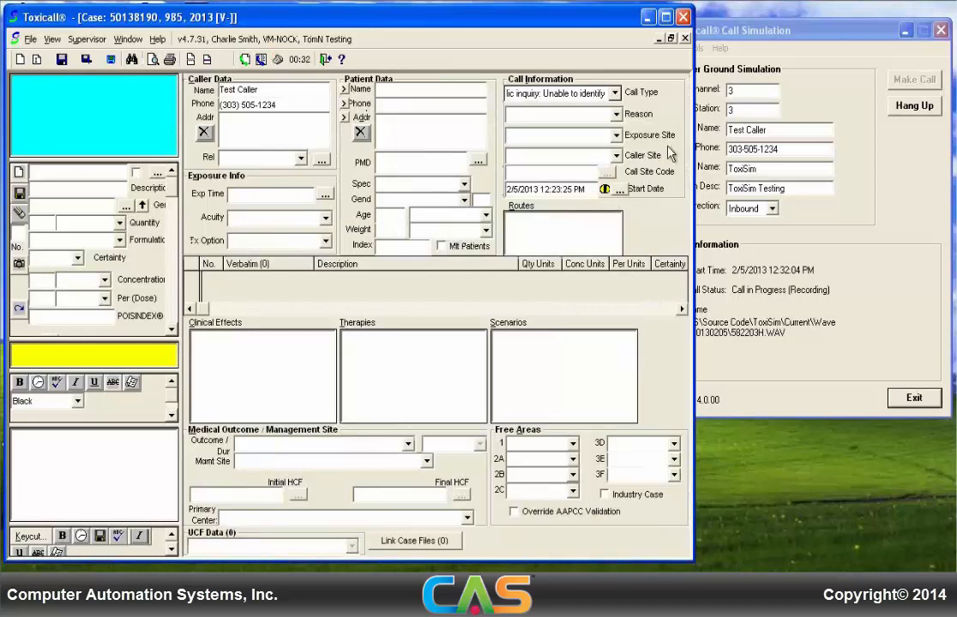
click(912, 109)
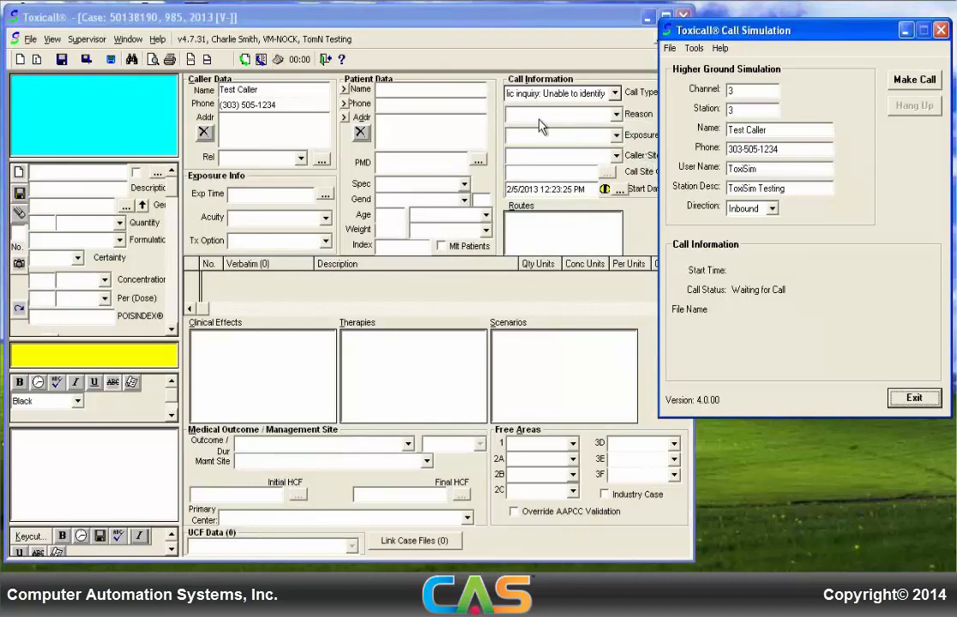
Step: Save both open test-caller cases to the network now with the status Open
click(62, 60)
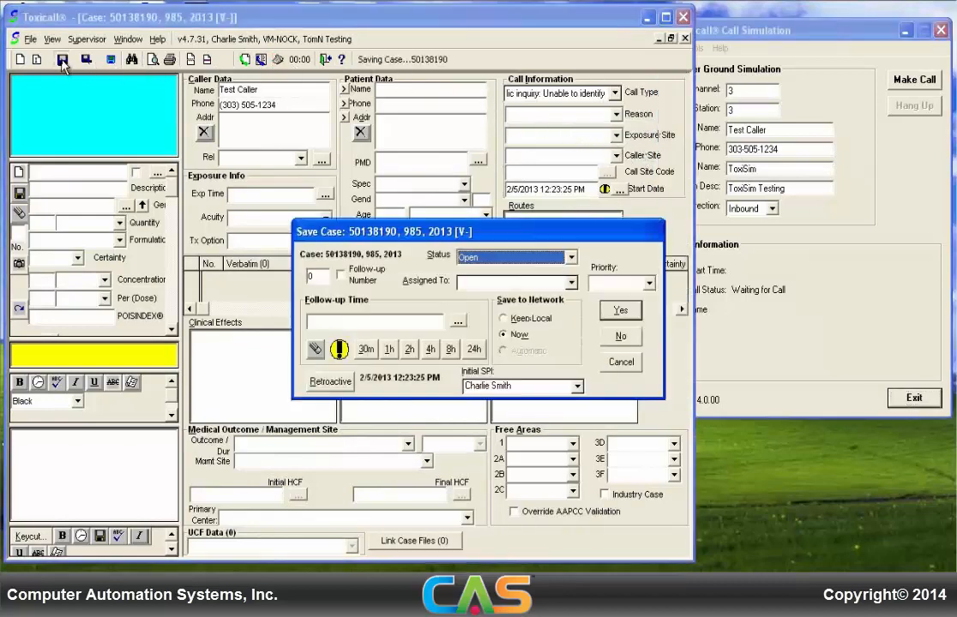
click(619, 310)
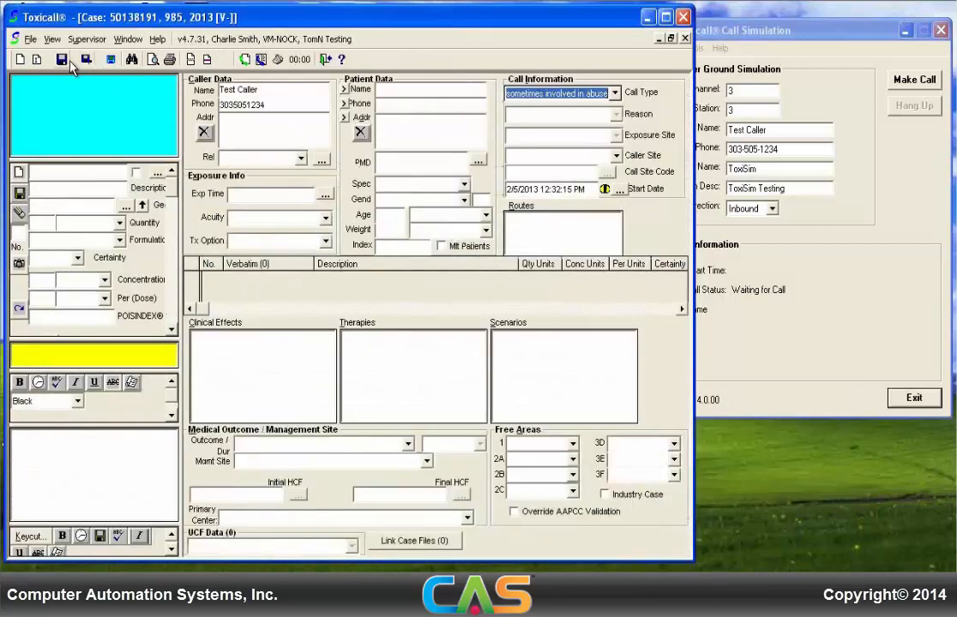
click(65, 63)
click(617, 312)
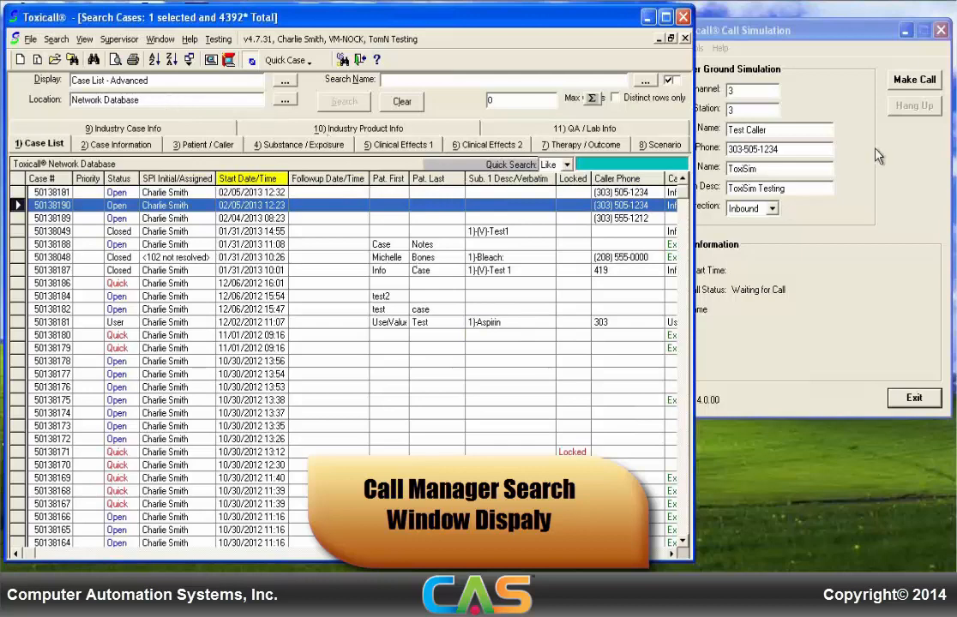
Step: Simulate two short inbound calls from the test caller without opening a case, hanging up after each
click(882, 58)
click(914, 78)
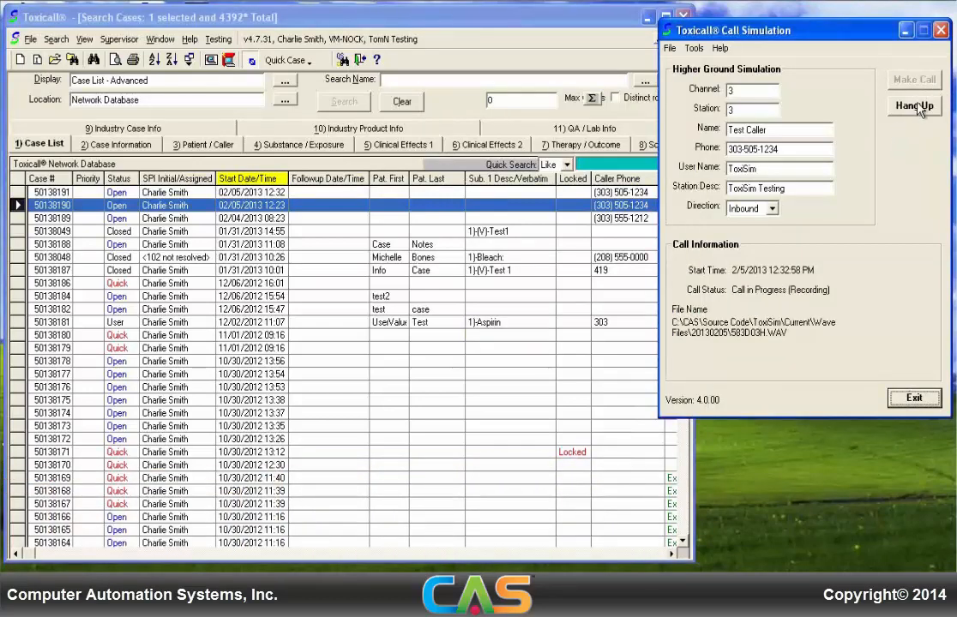
click(913, 106)
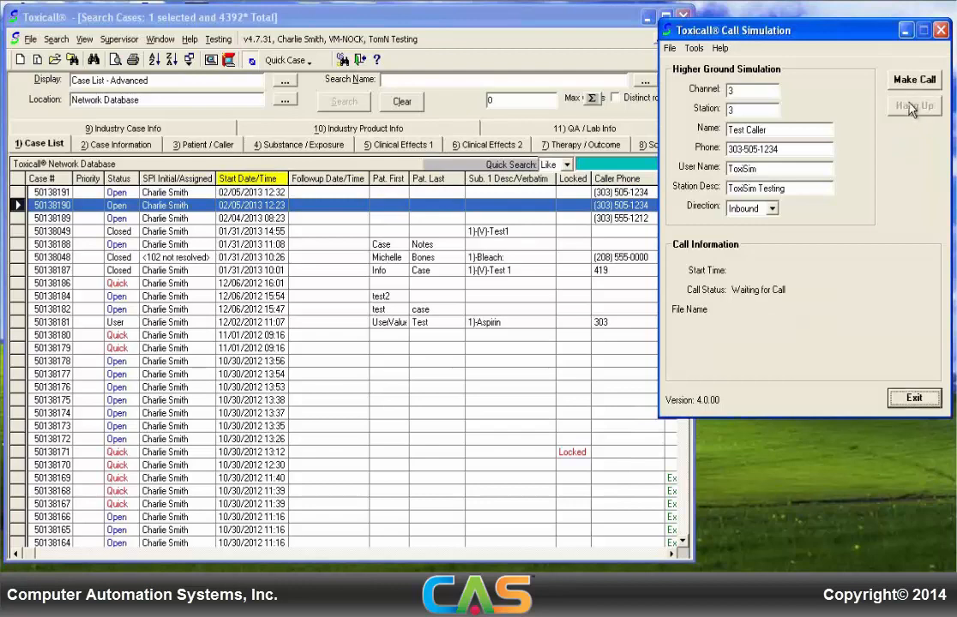
click(914, 79)
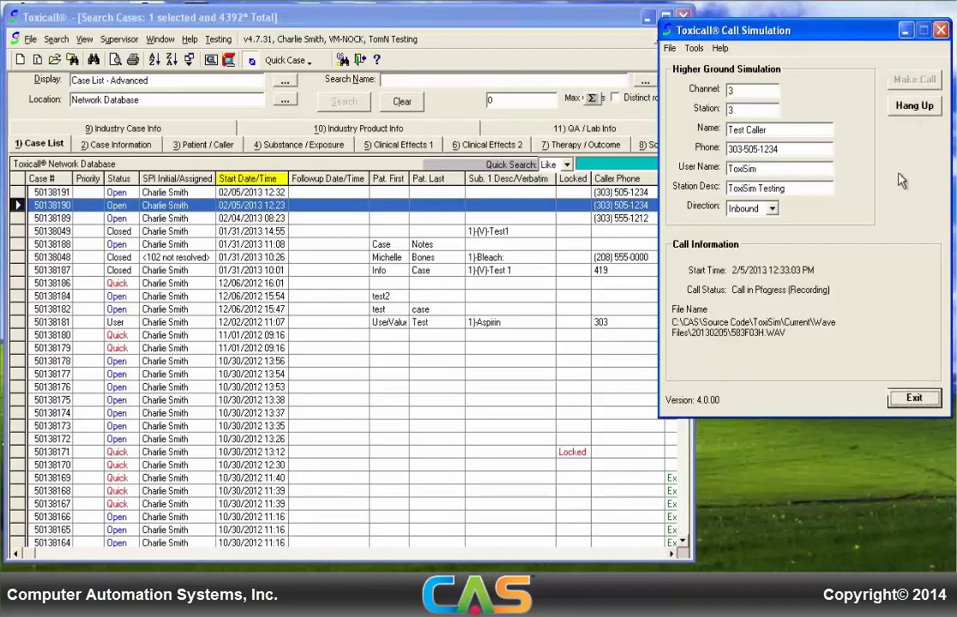
click(928, 107)
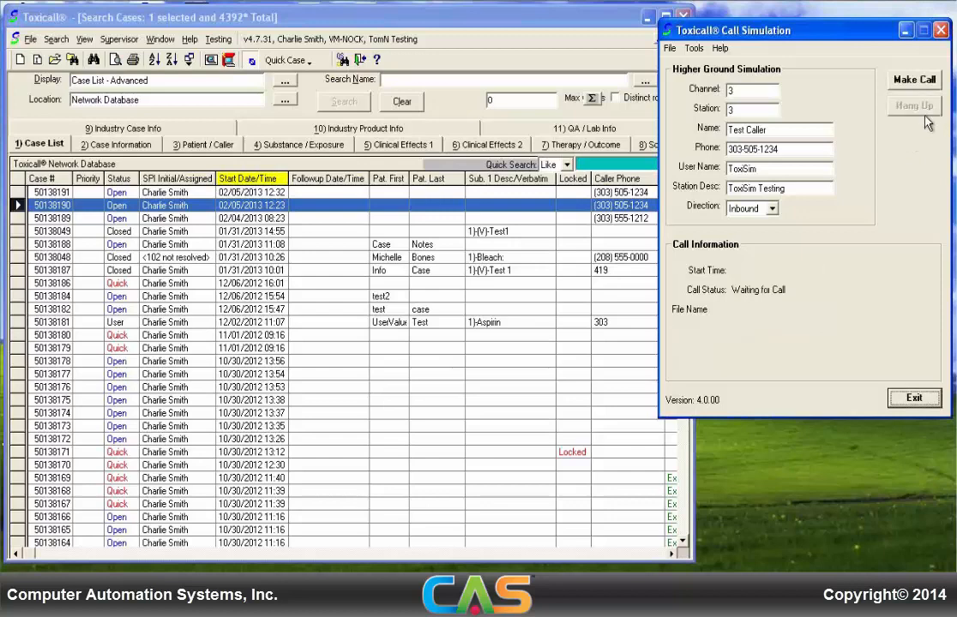
Step: Change the case search display from Case List - Advanced to the Call Manager tree view, filtering the available displays by "call man"
click(460, 60)
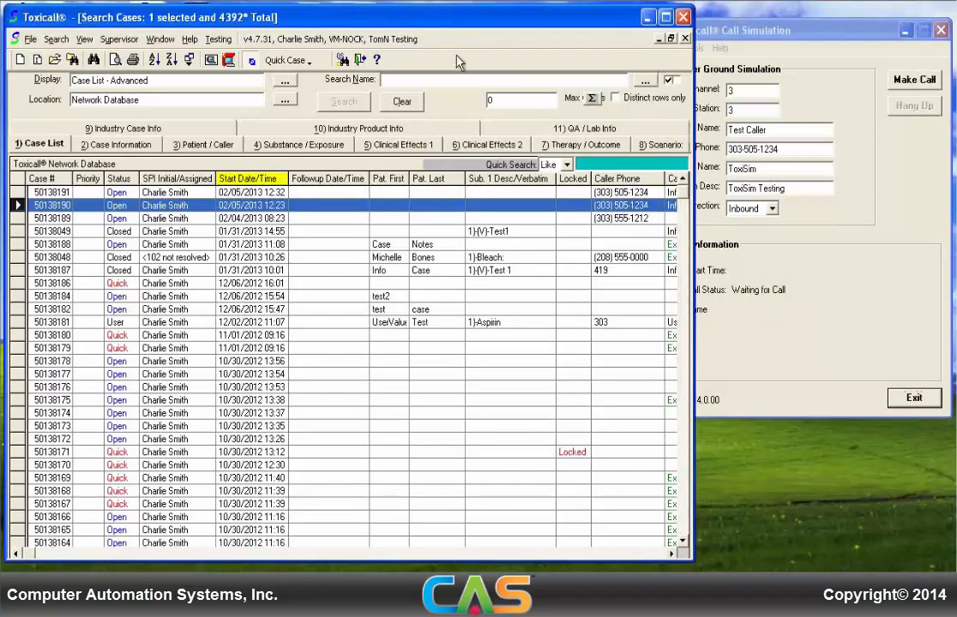
click(208, 79)
click(284, 81)
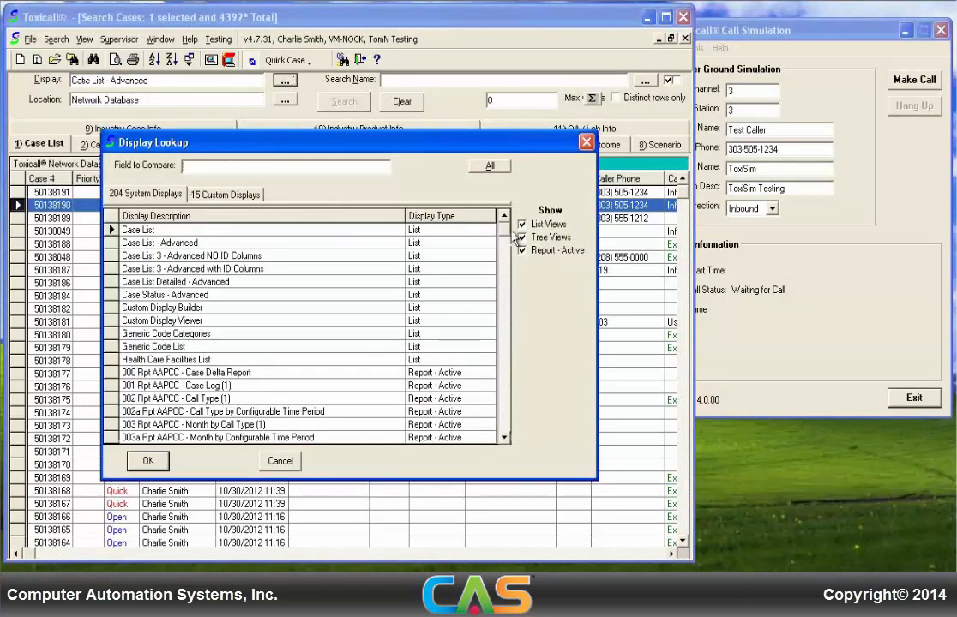
drag(509, 234, 505, 435)
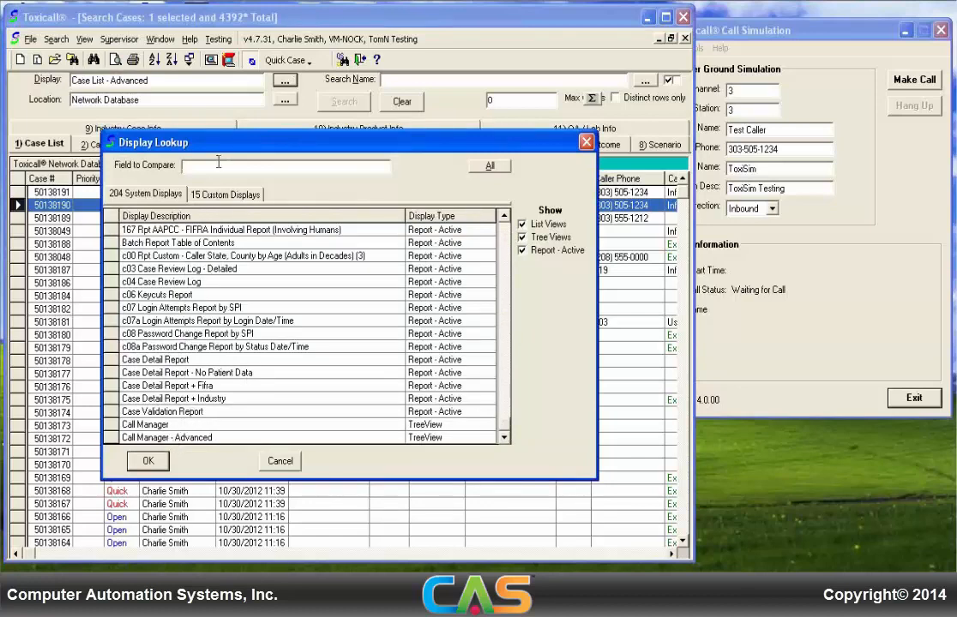
text(n)
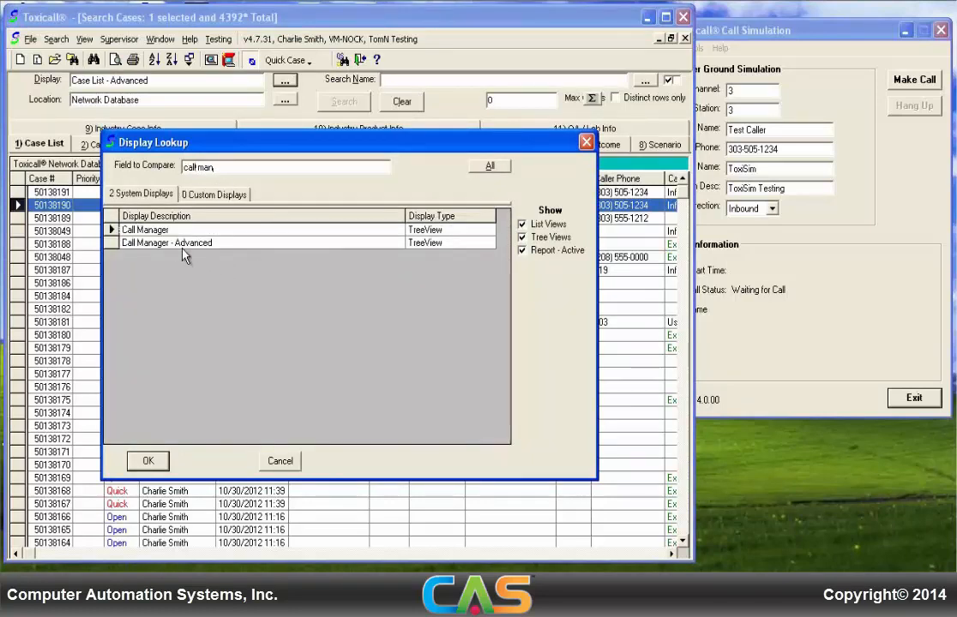
click(158, 232)
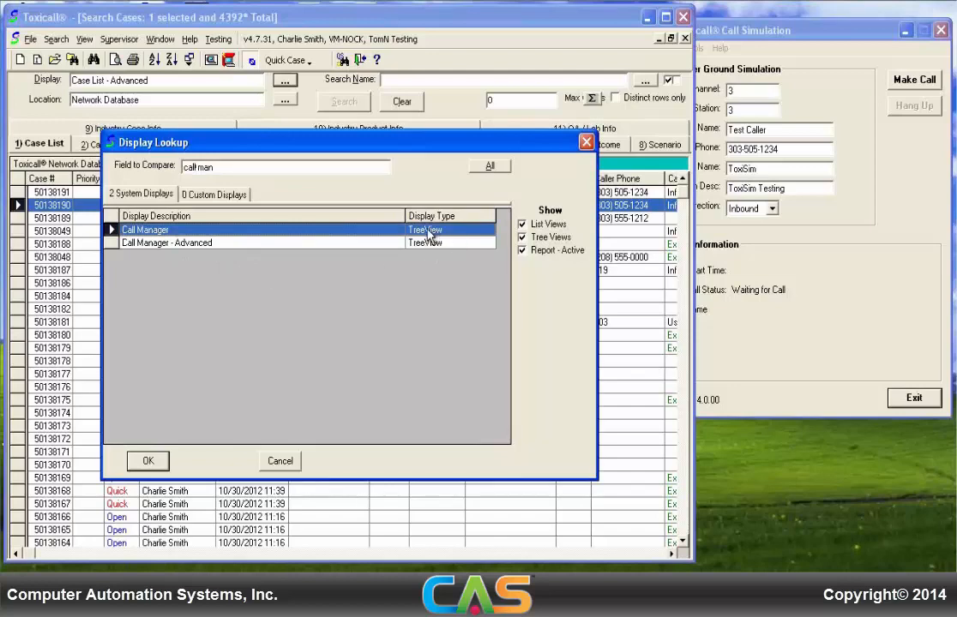
click(150, 461)
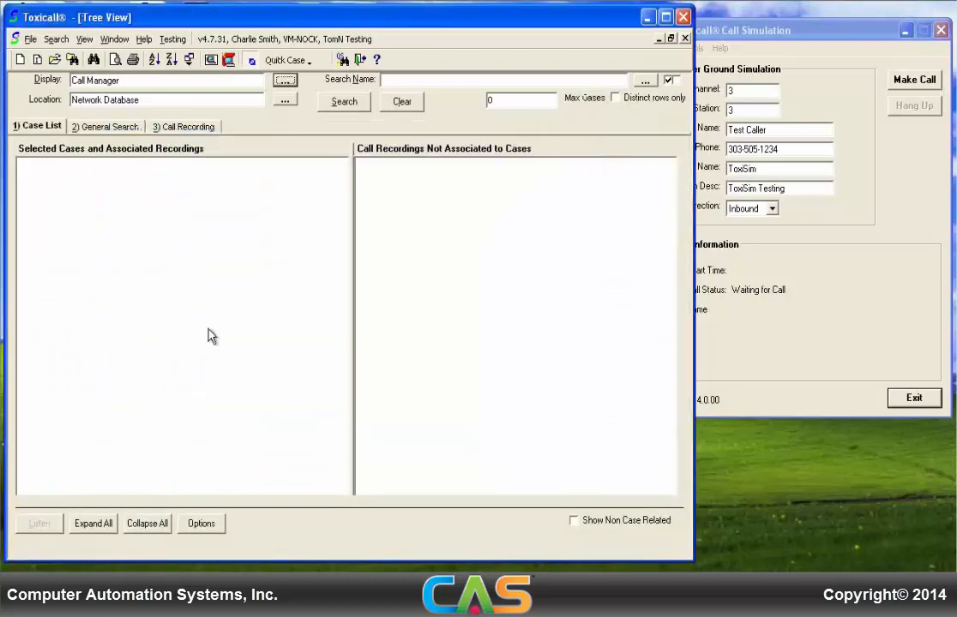
Step: Run the Call Manager search and expand the 2/5/2013 12:23:25 PM case to review its case information and call recordings
click(346, 102)
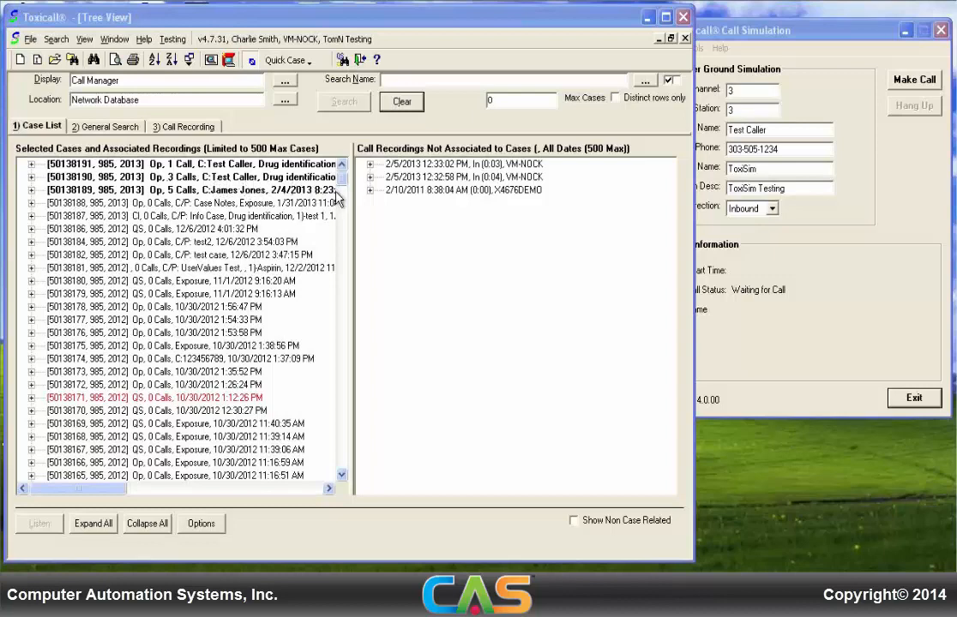
drag(352, 199, 513, 228)
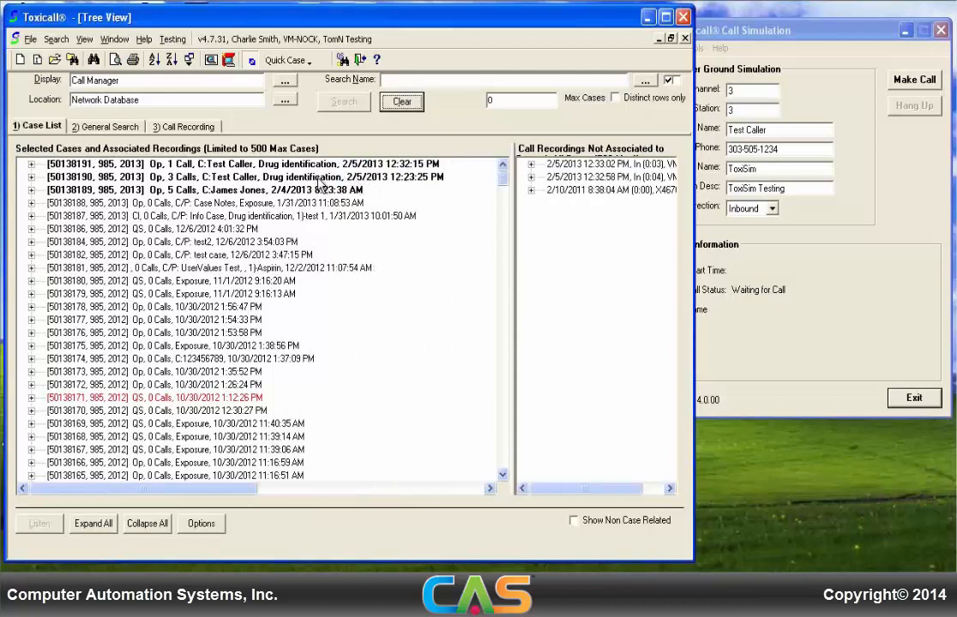
click(31, 177)
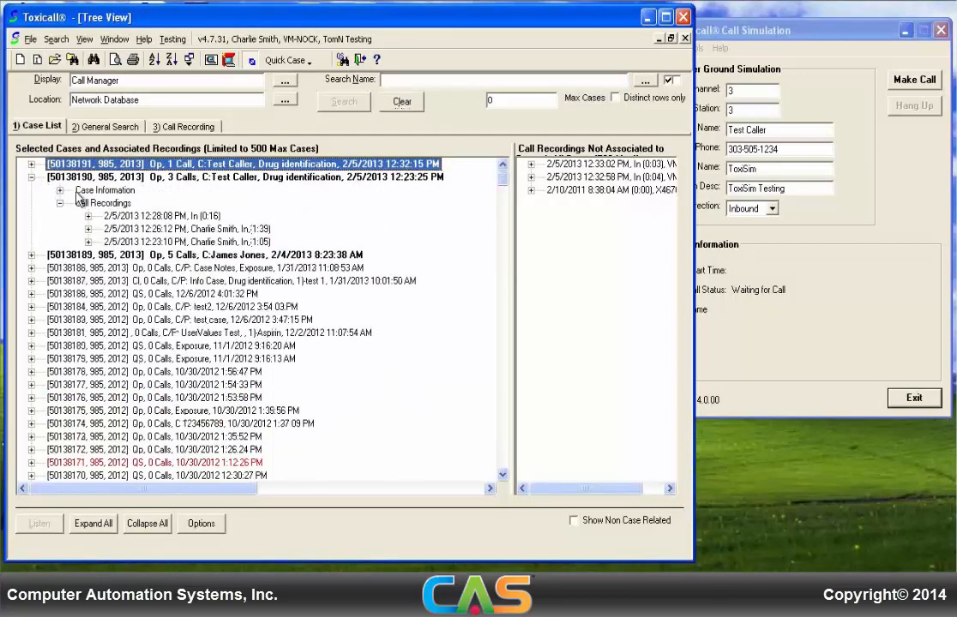
click(59, 190)
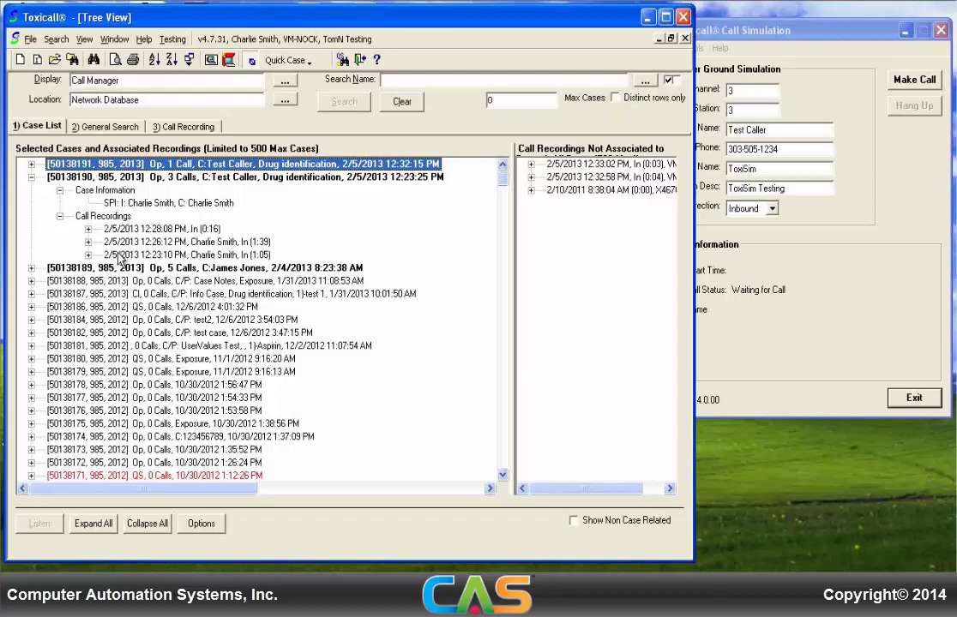
drag(512, 300, 421, 302)
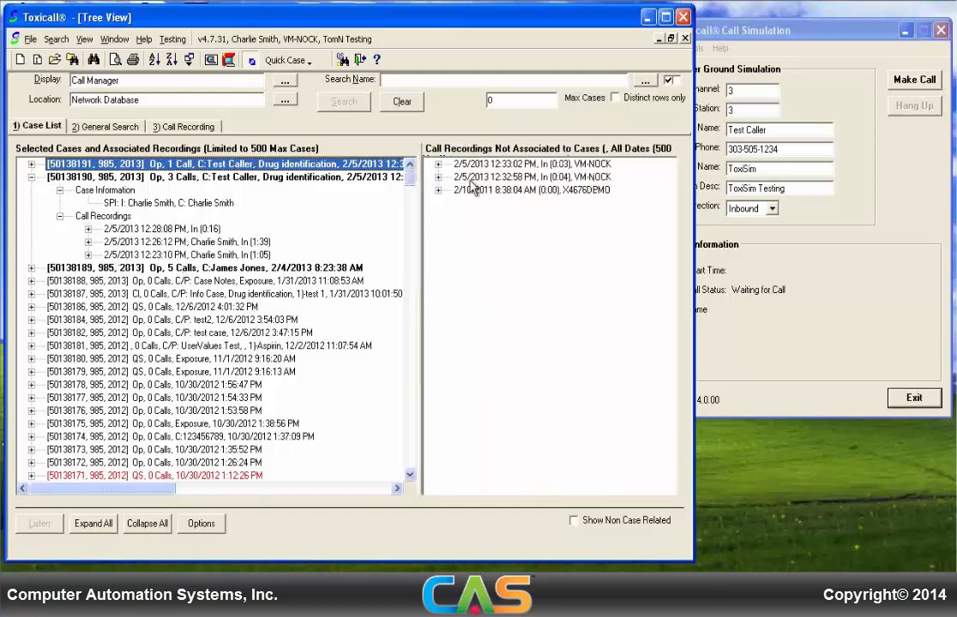
Step: Expand all three recordings not associated to cases to view their station and file details
click(438, 190)
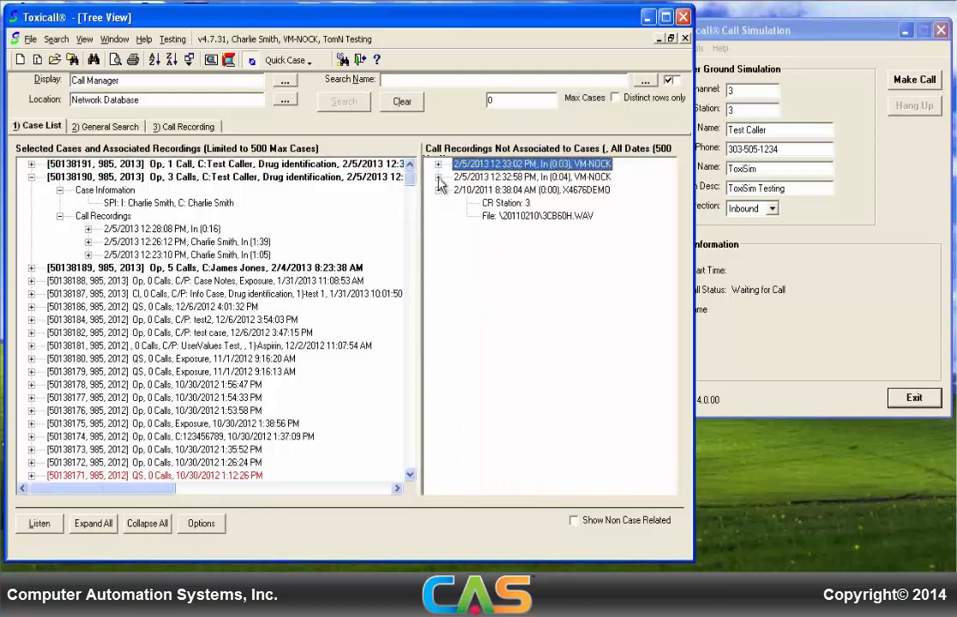
click(438, 177)
click(438, 163)
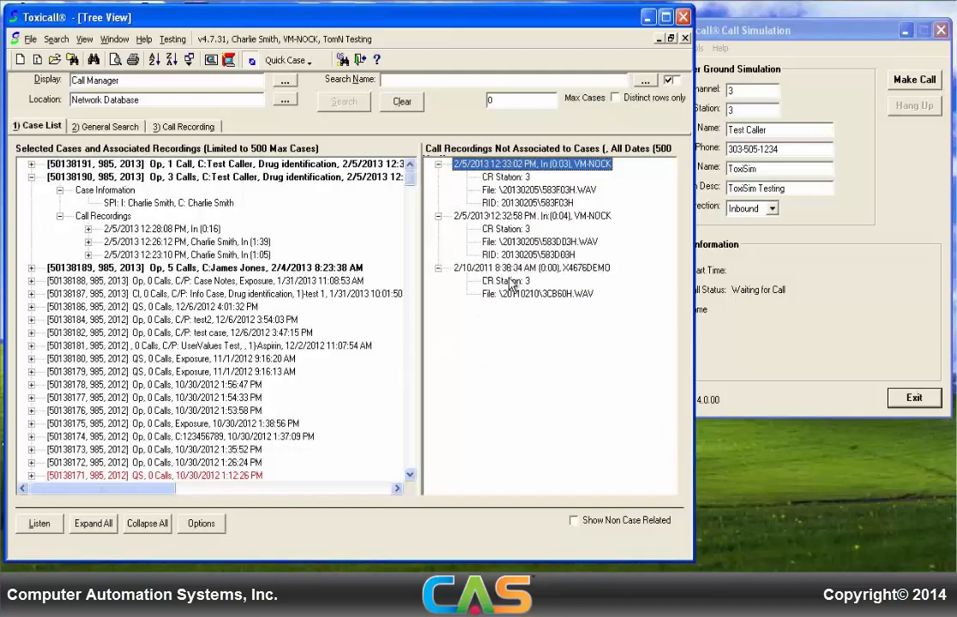
Step: Play the unassociated 2/5/2013 recordings from 12:33:02 PM and 12:32:58 PM, closing the player after each one
click(40, 523)
click(517, 165)
click(60, 523)
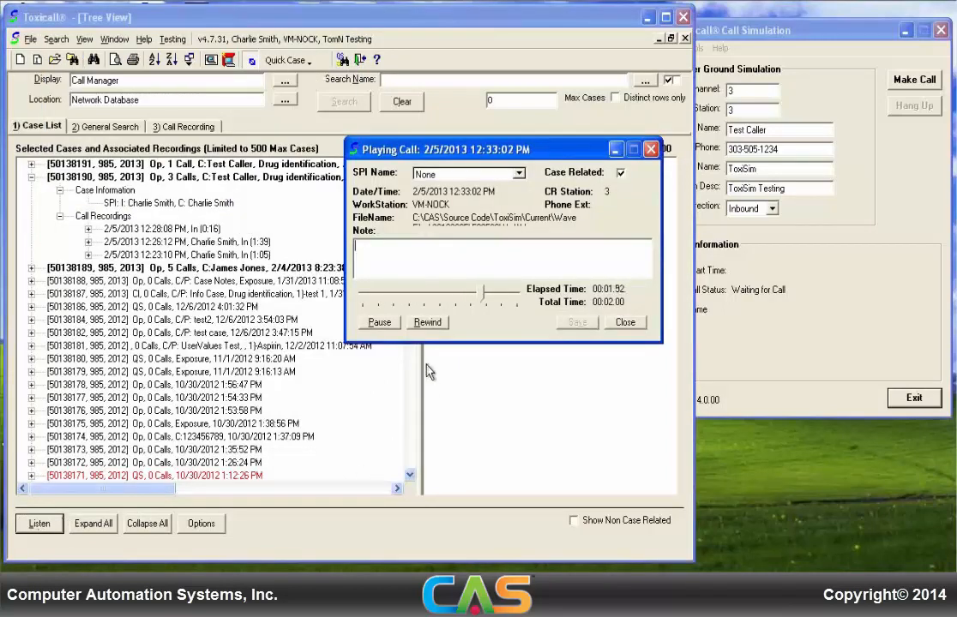
click(625, 322)
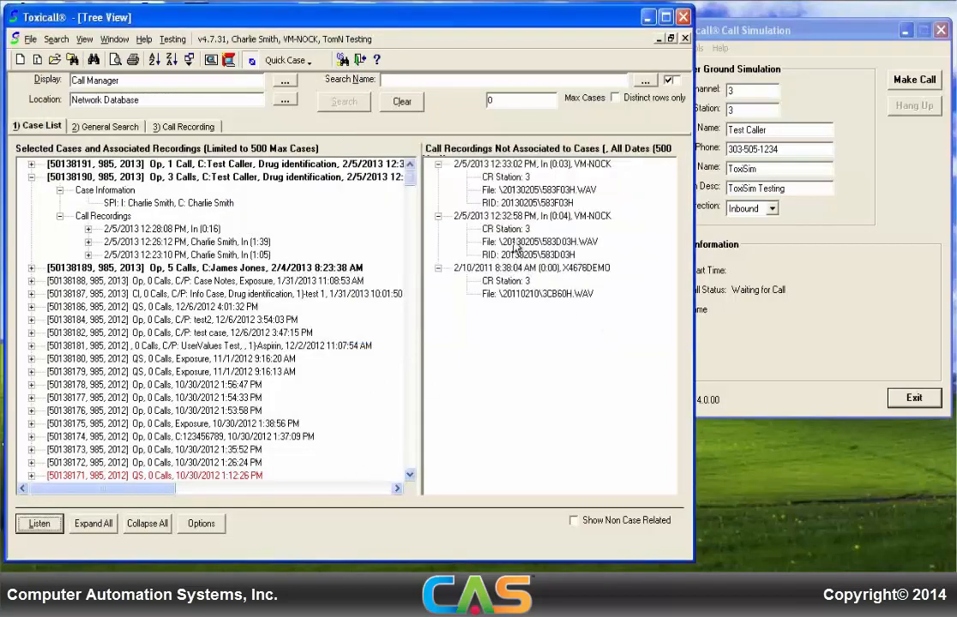
click(510, 216)
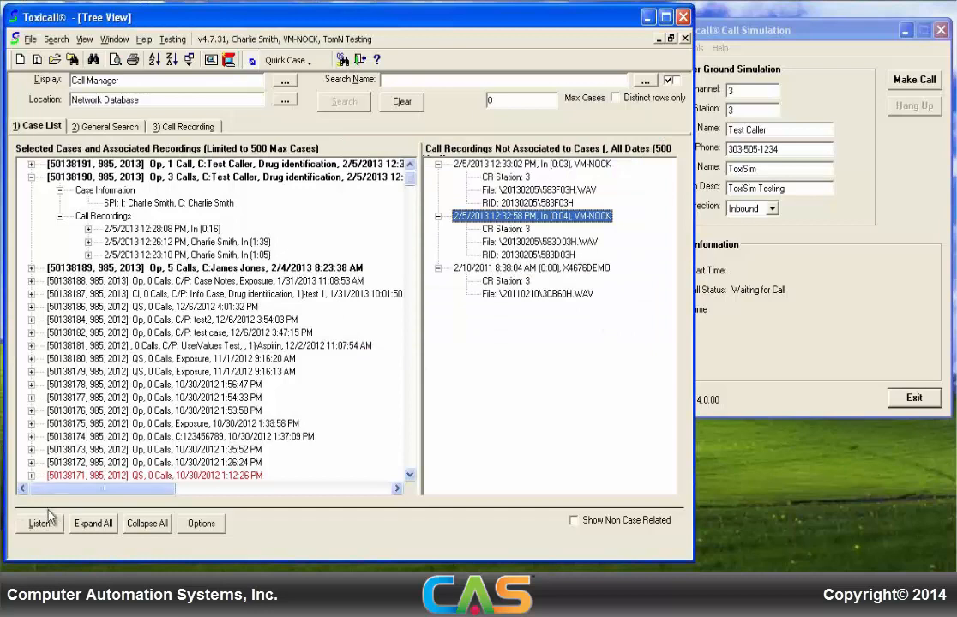
click(40, 523)
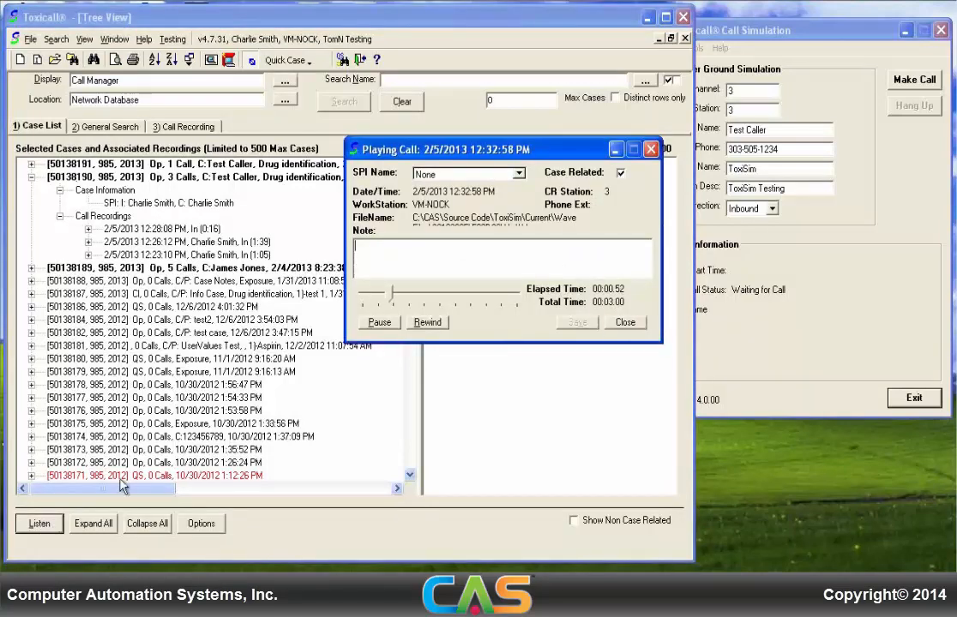
click(625, 322)
Step: Play the 2/5/2013 12:26:12 PM recording associated with the expanded case, and close the player
click(136, 232)
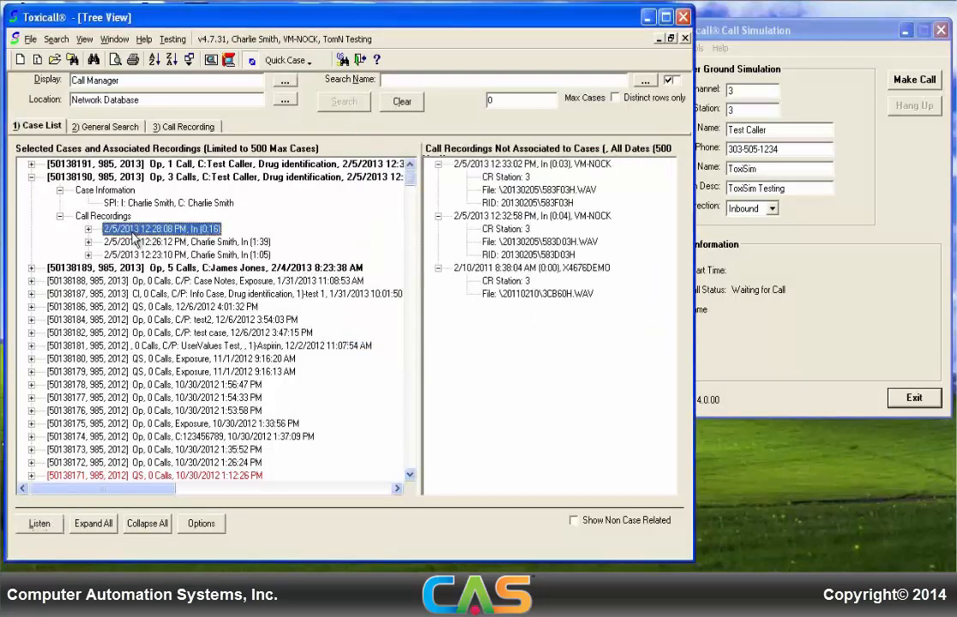
click(211, 243)
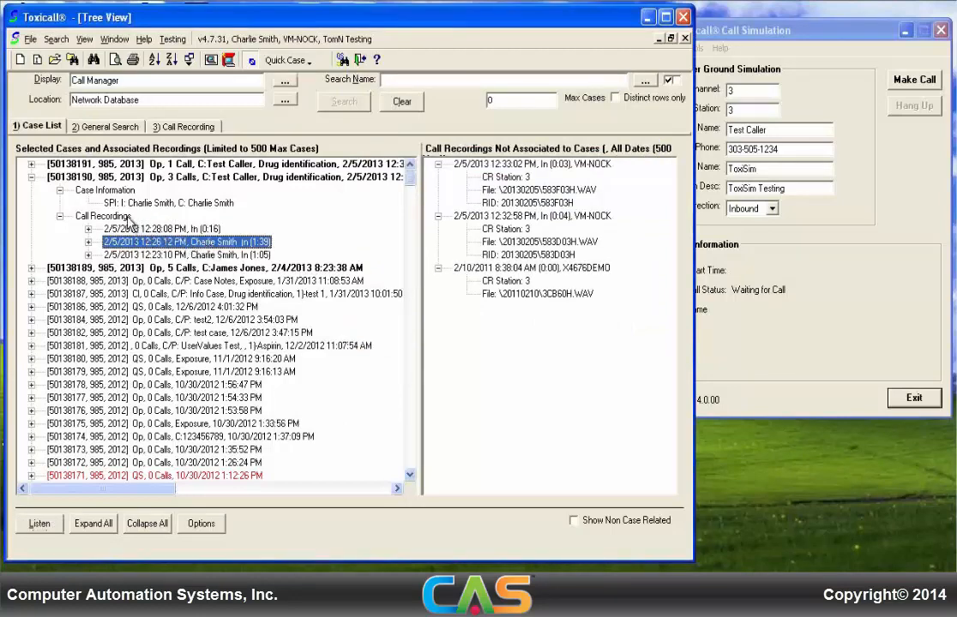
click(38, 522)
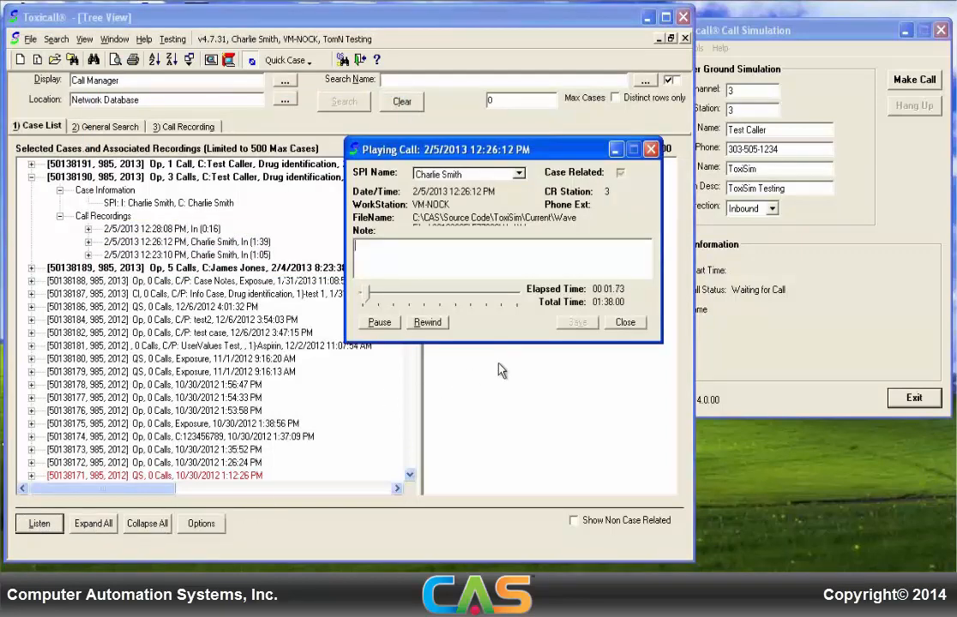
click(625, 321)
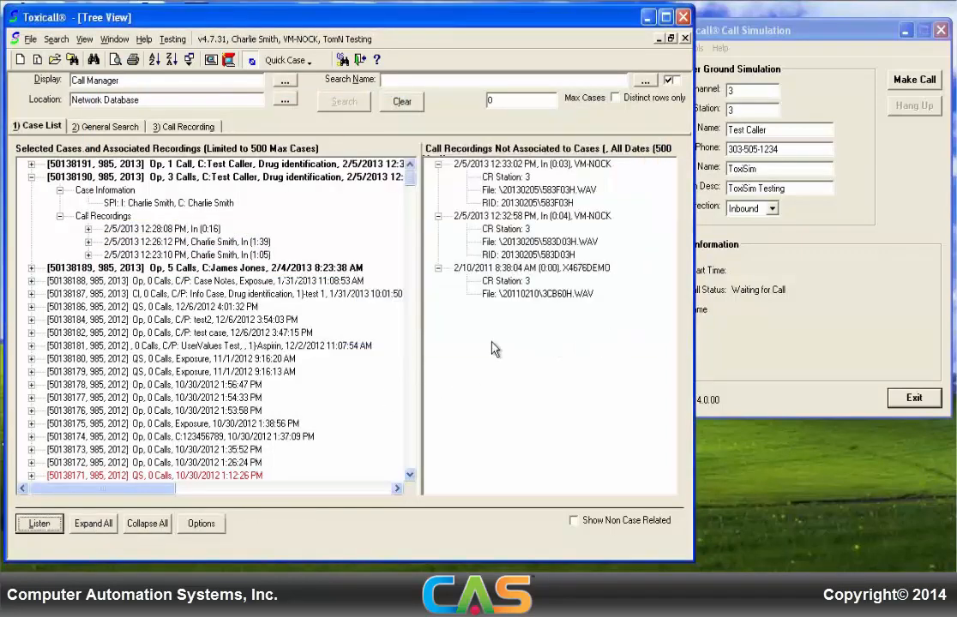
Step: Collapse the details of the three recordings not associated to cases
click(440, 269)
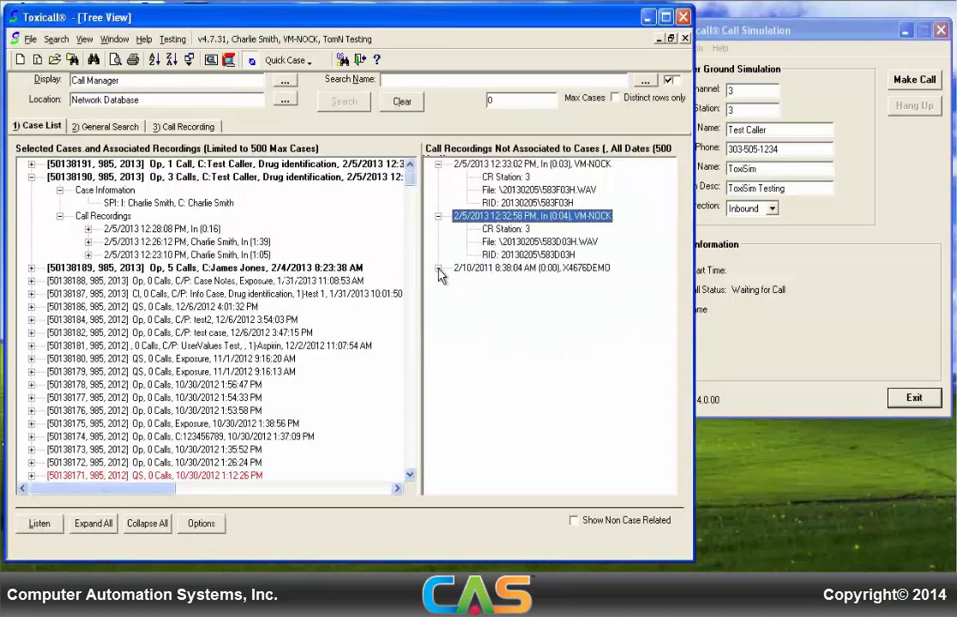
click(438, 216)
click(438, 164)
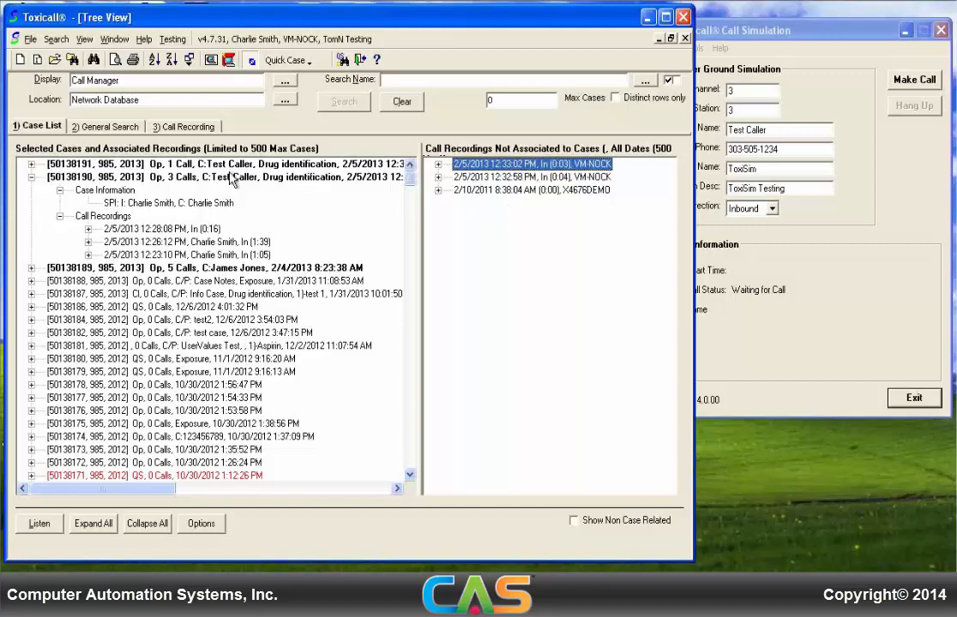
Step: Expand the first listed case and associate the unassociated 2/5/2013 12:33:02 PM recording with the second listed case
click(30, 164)
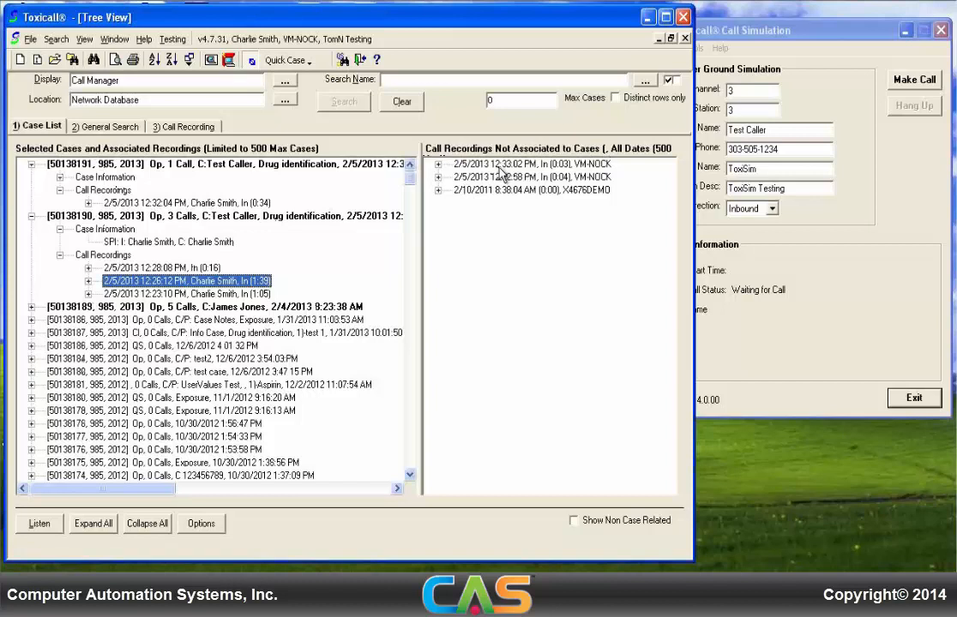
click(449, 163)
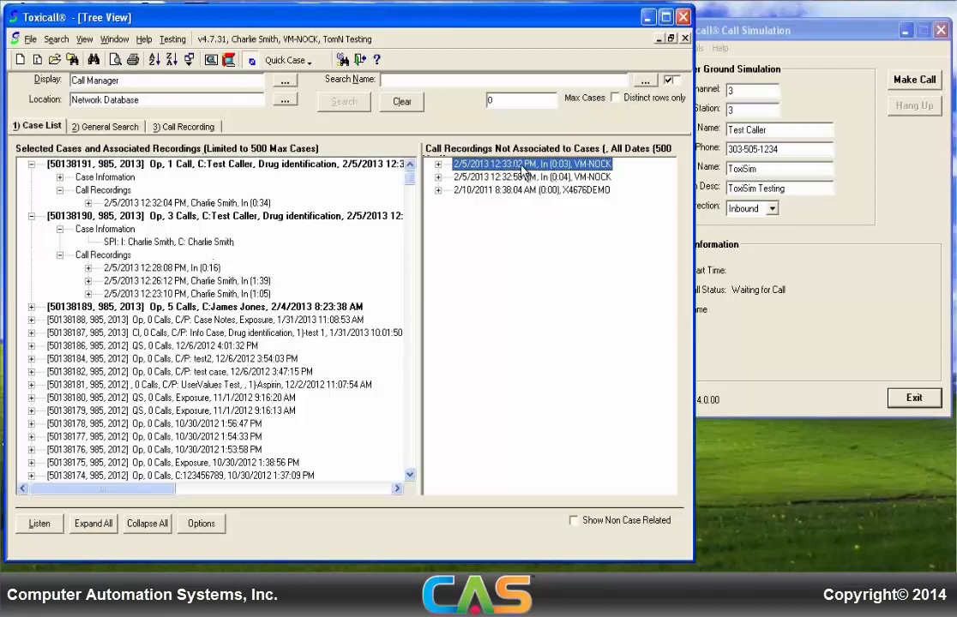
click(316, 216)
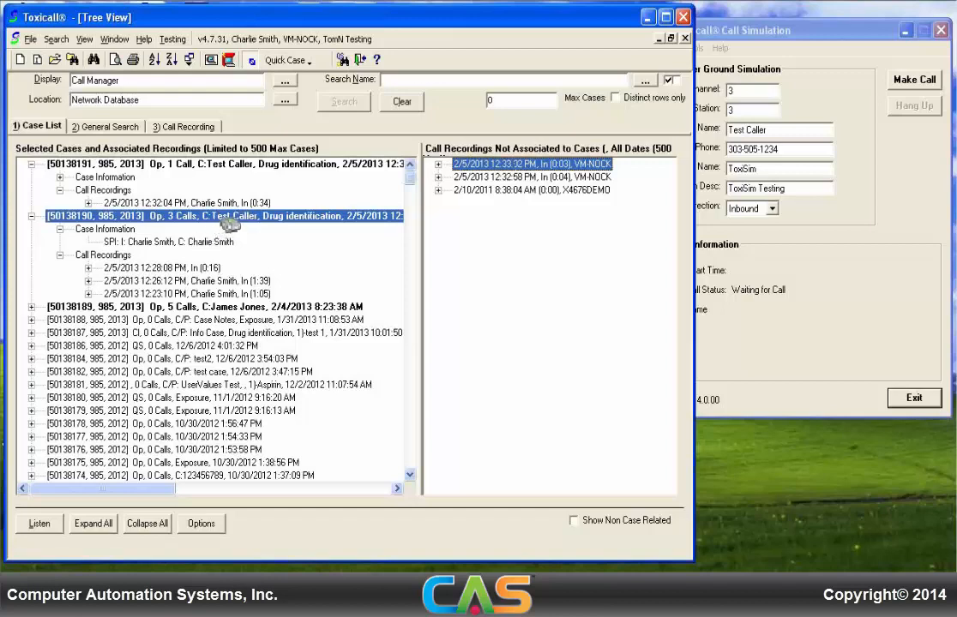
drag(227, 224, 231, 216)
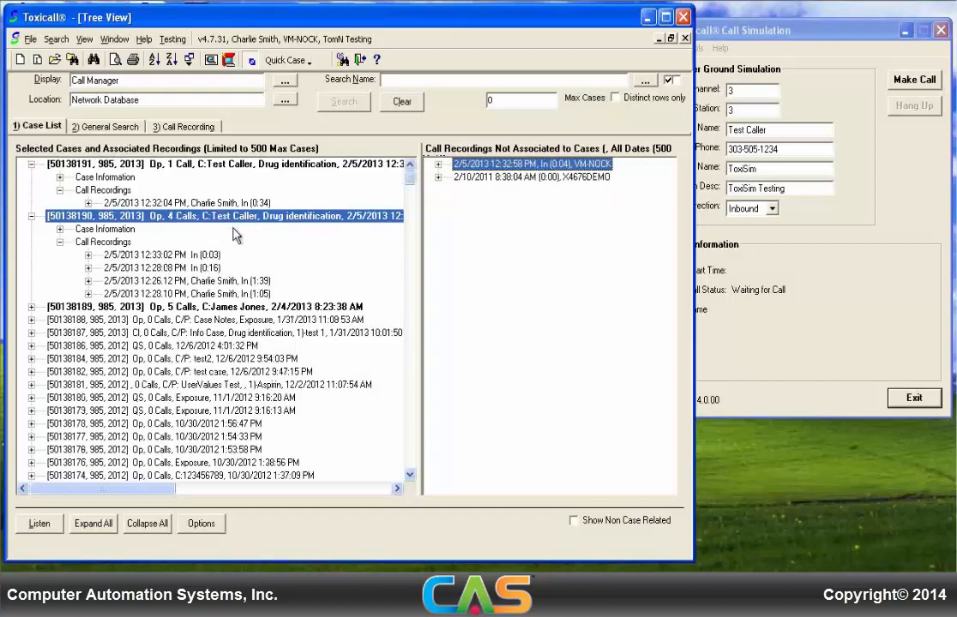
Step: Associate the 2/5/2013 12:33:02 PM recording with the first listed case as well, and add the unassociated 12:32:58 PM recording to that case
drag(180, 255, 180, 168)
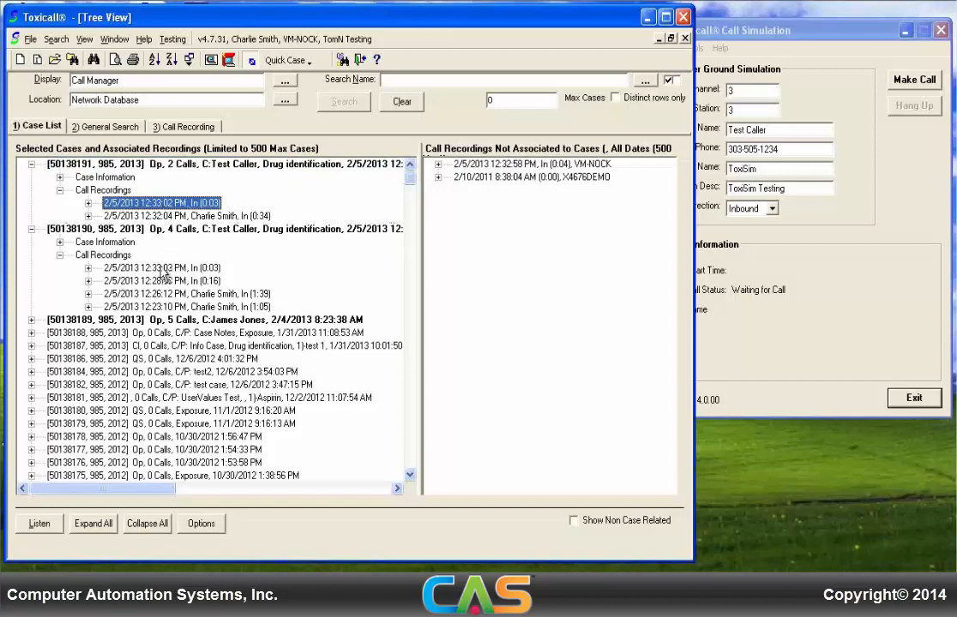
click(165, 269)
click(165, 203)
click(507, 165)
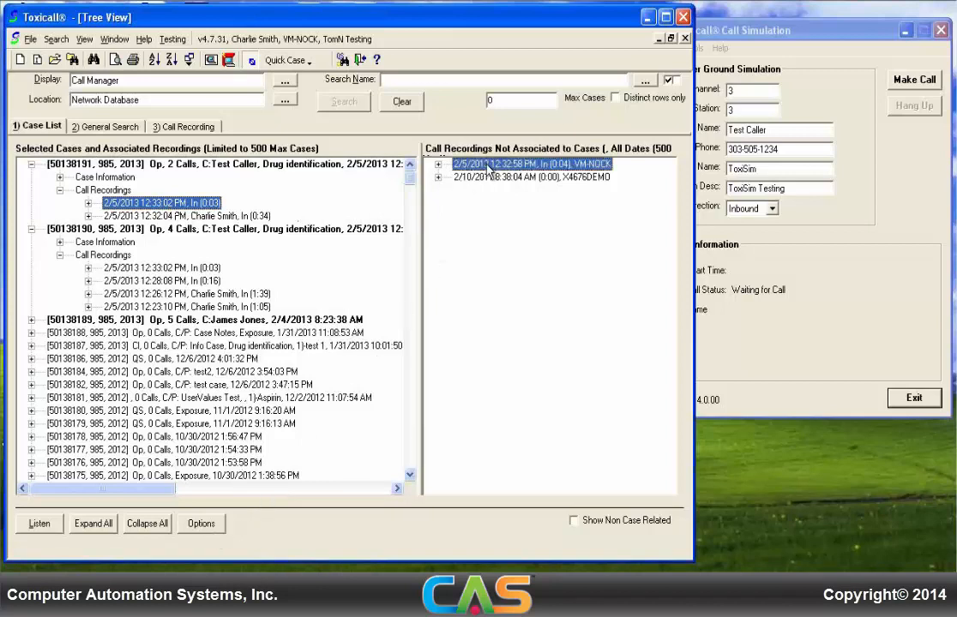
drag(508, 170, 177, 165)
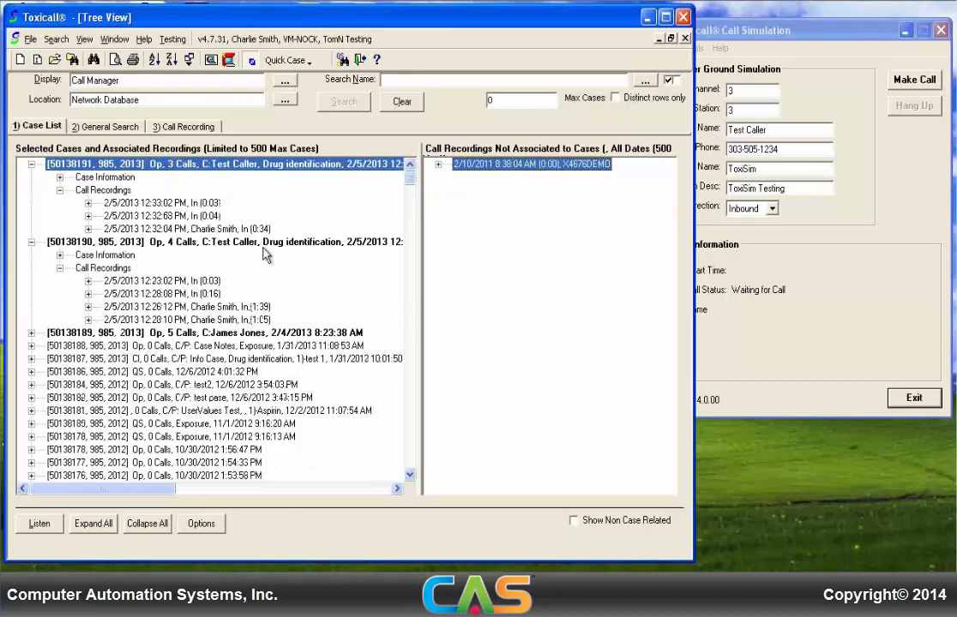
Step: Remove the 2/5/2013 12:32:58 PM recording from the first listed case, returning it to the unassociated recordings
click(160, 217)
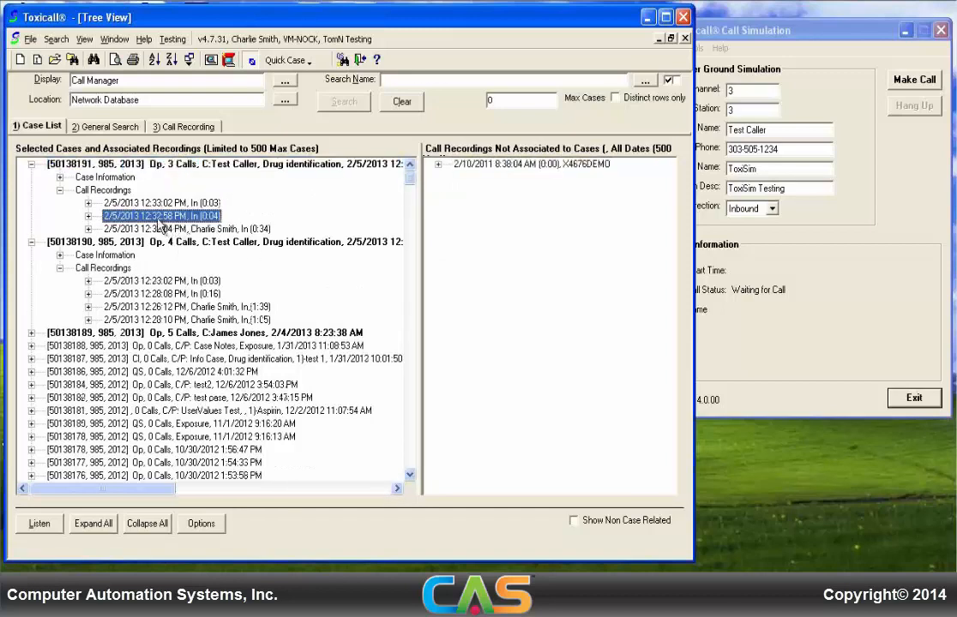
drag(160, 221, 497, 259)
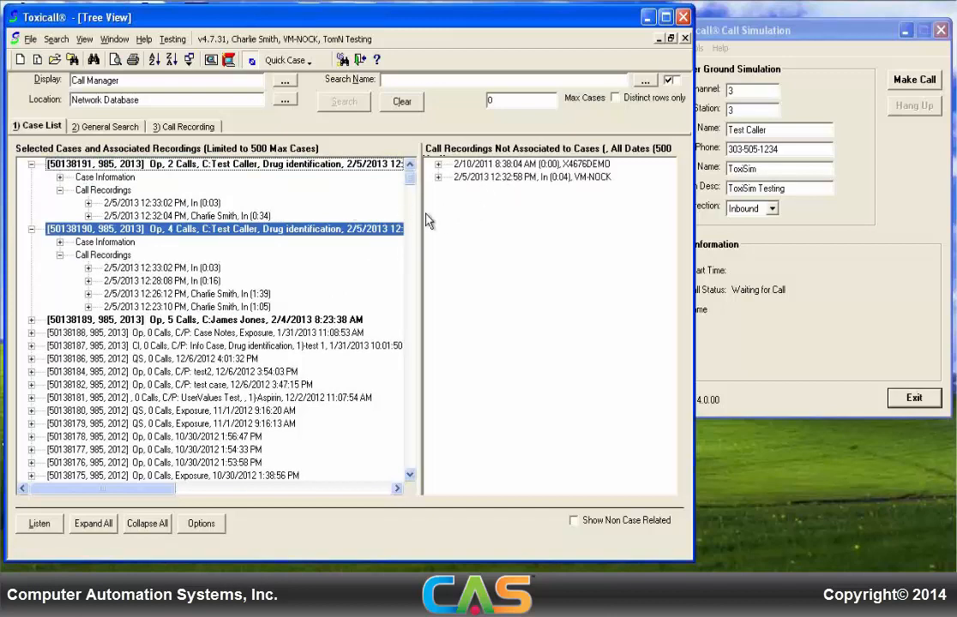
click(504, 249)
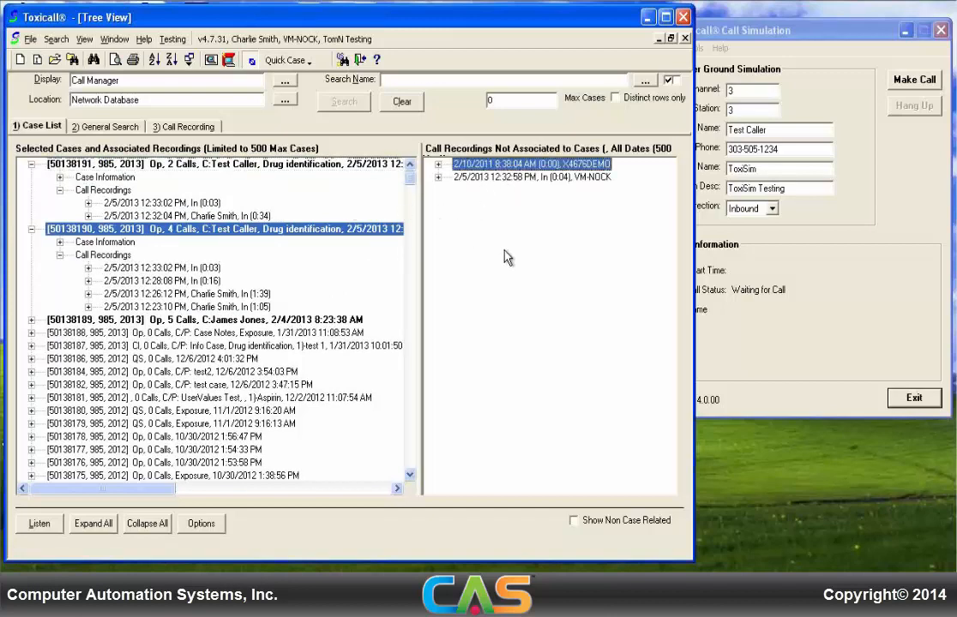
Step: View the details of the unassociated 2/5/2013 12:32:58 PM recording and associate it with the first listed case again
click(545, 178)
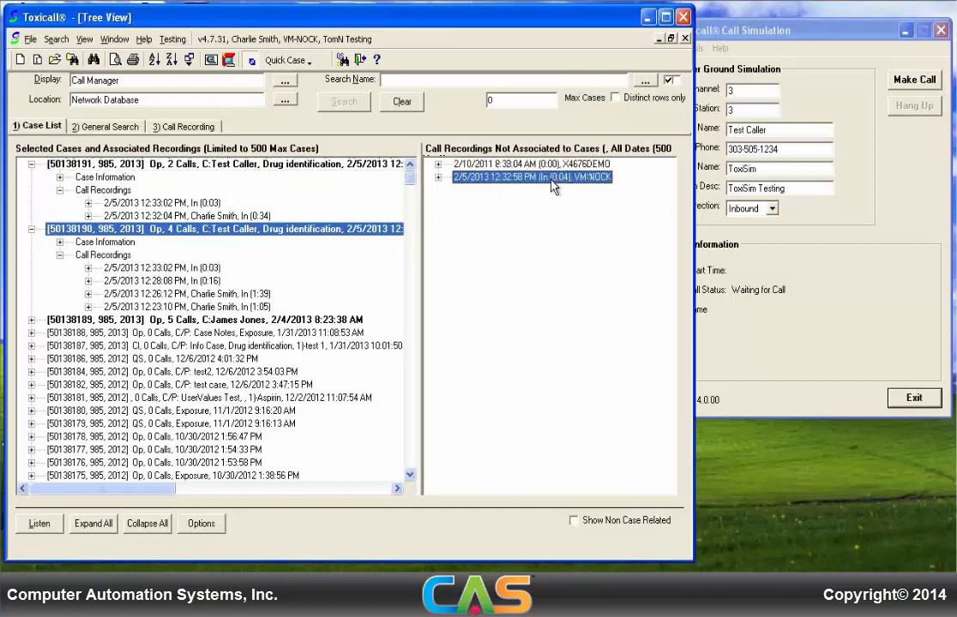
click(438, 179)
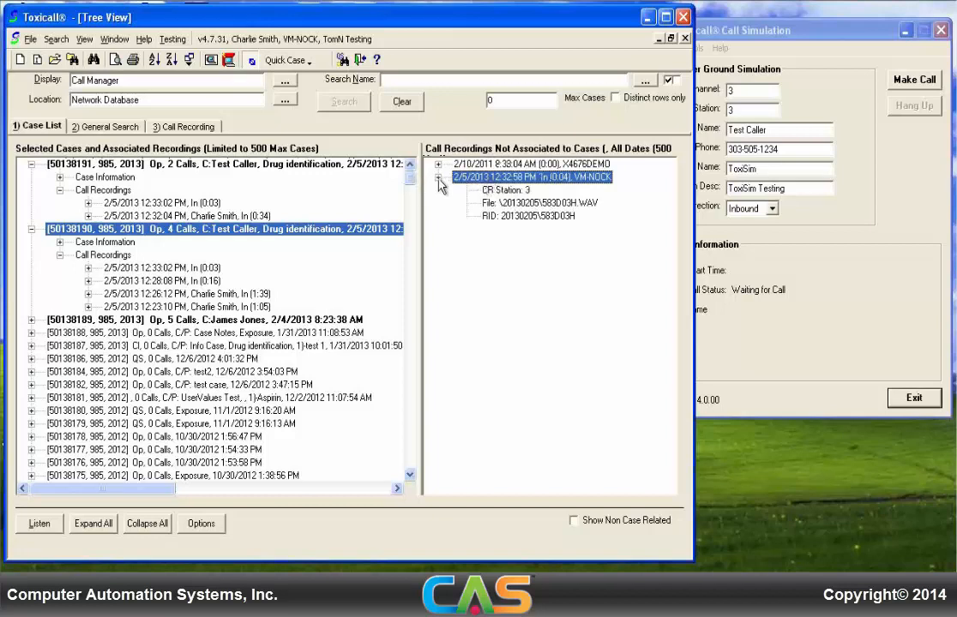
drag(438, 183, 120, 161)
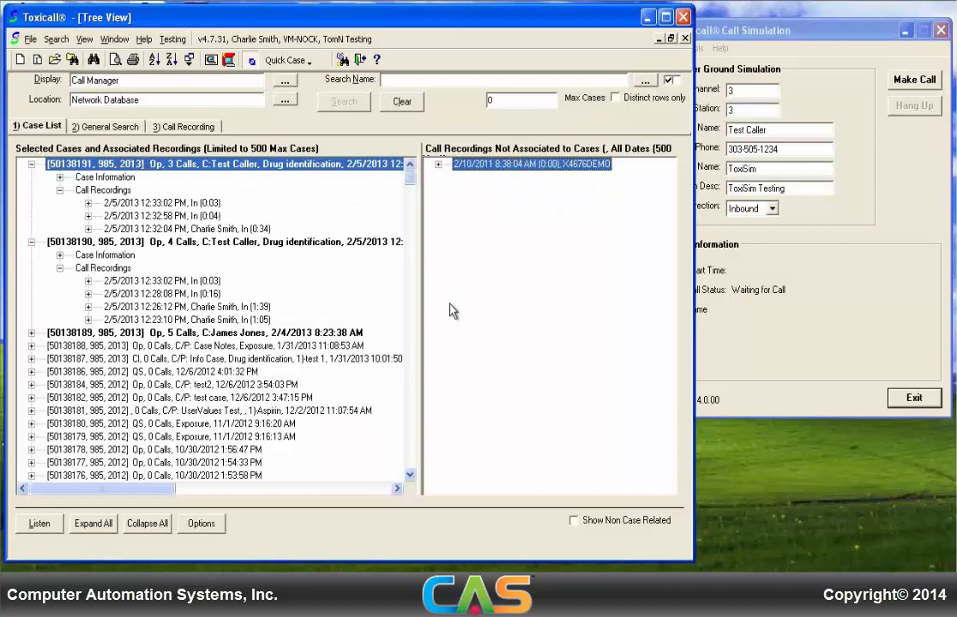
Step: In the Call Manager options, limit non-associated calls to Workstation VM-NOCK and the Last 24 Hours
click(201, 524)
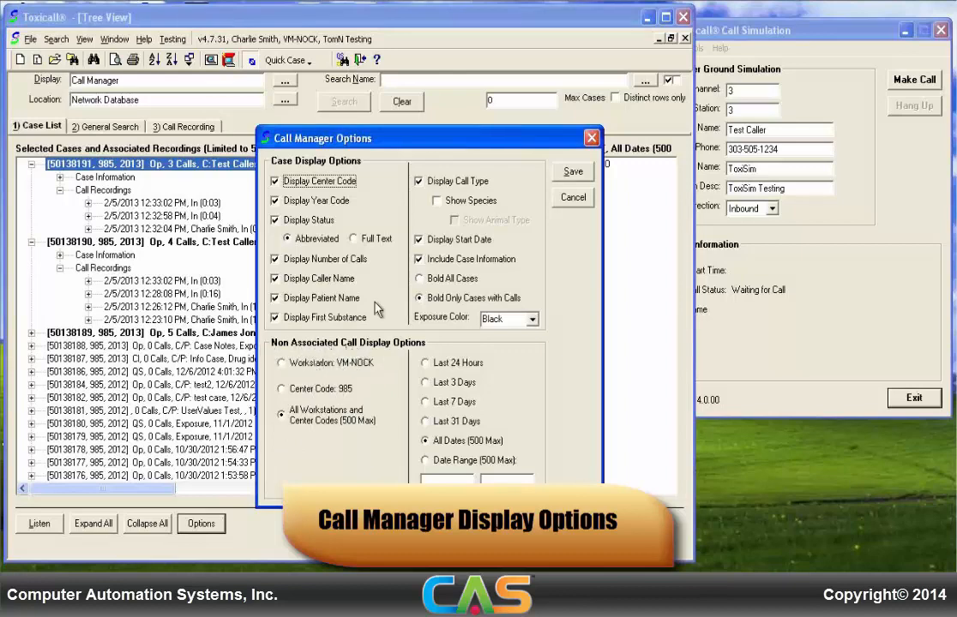
drag(444, 140, 252, 114)
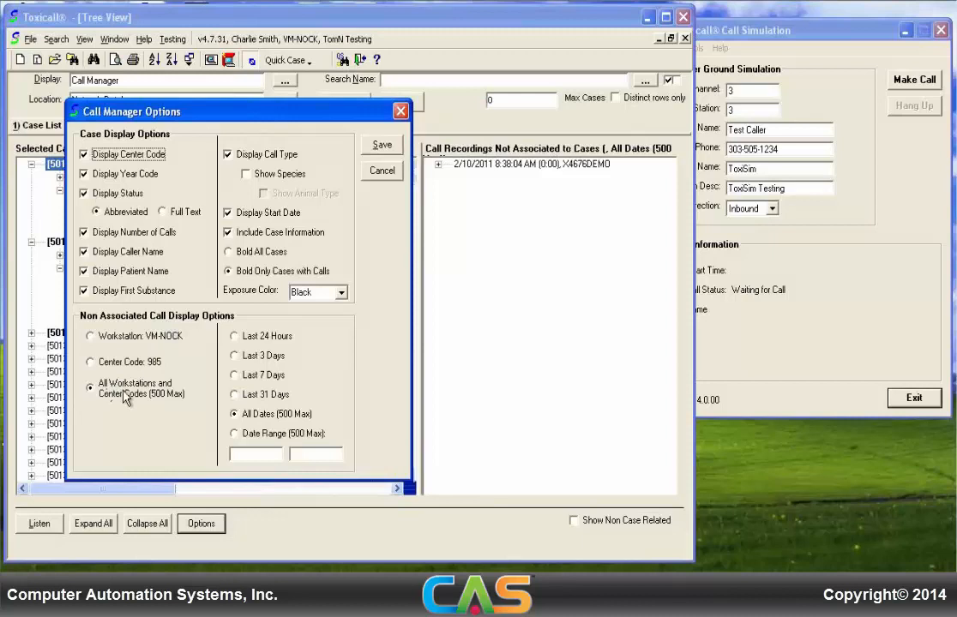
click(93, 340)
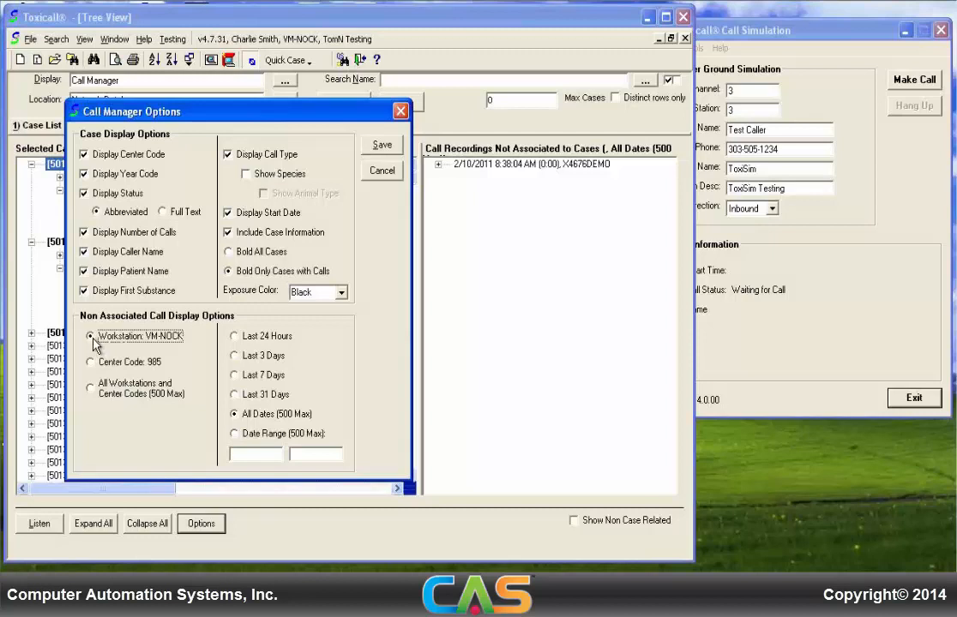
click(253, 342)
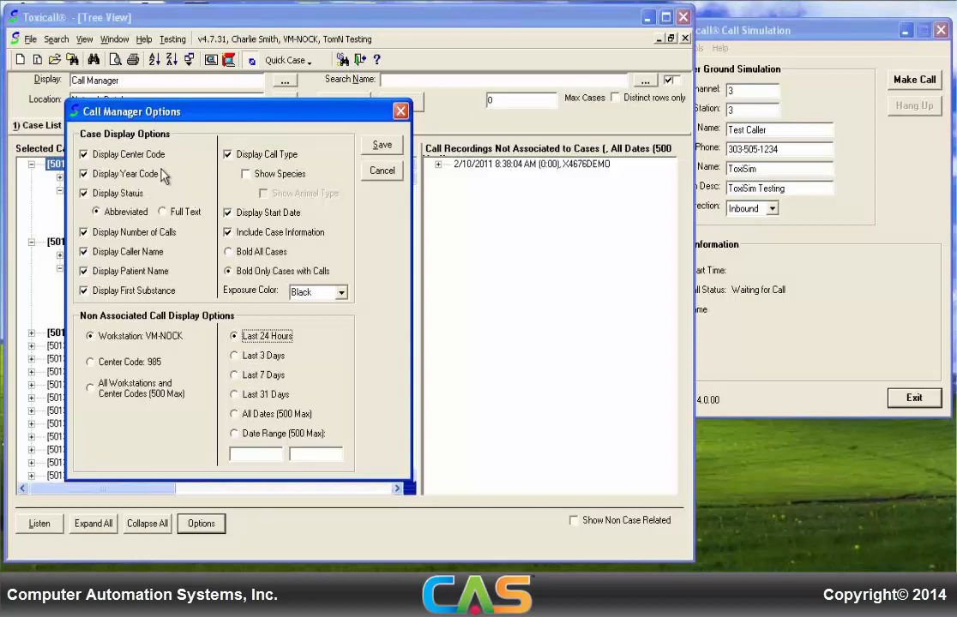
Step: Turn off the year code and center code display, save the options, and run the search again
click(99, 177)
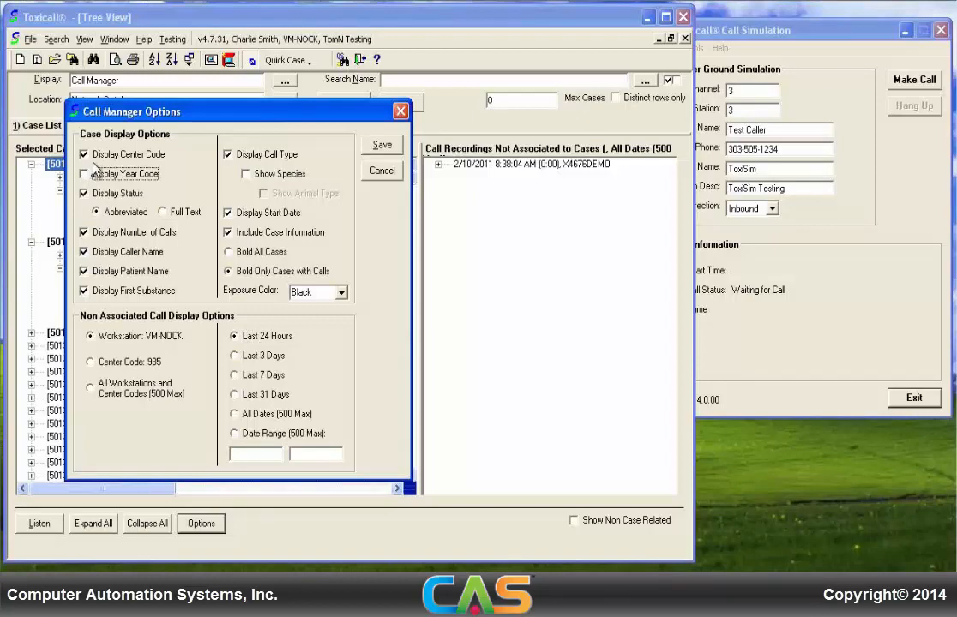
click(98, 156)
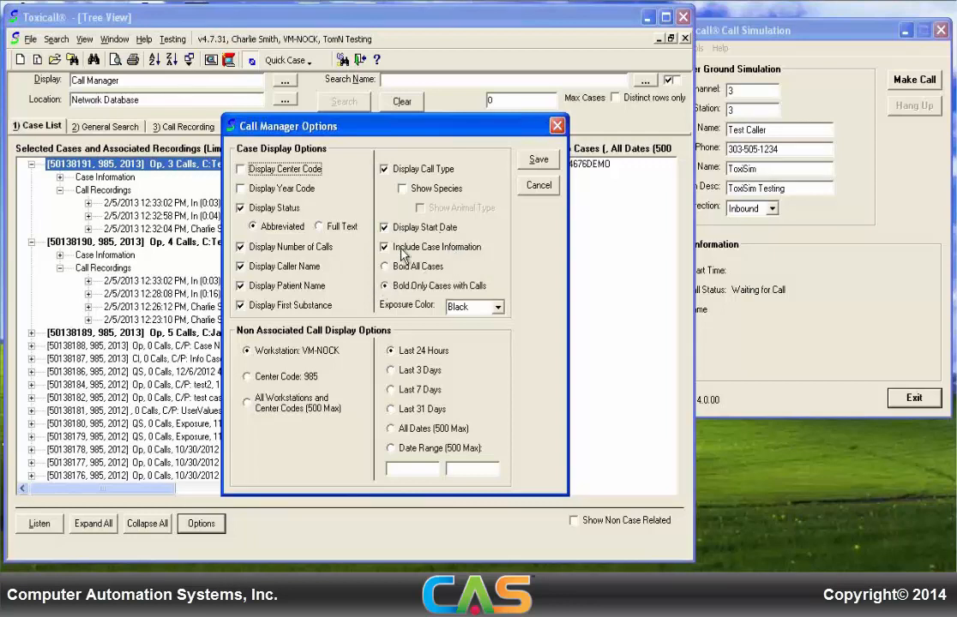
click(529, 163)
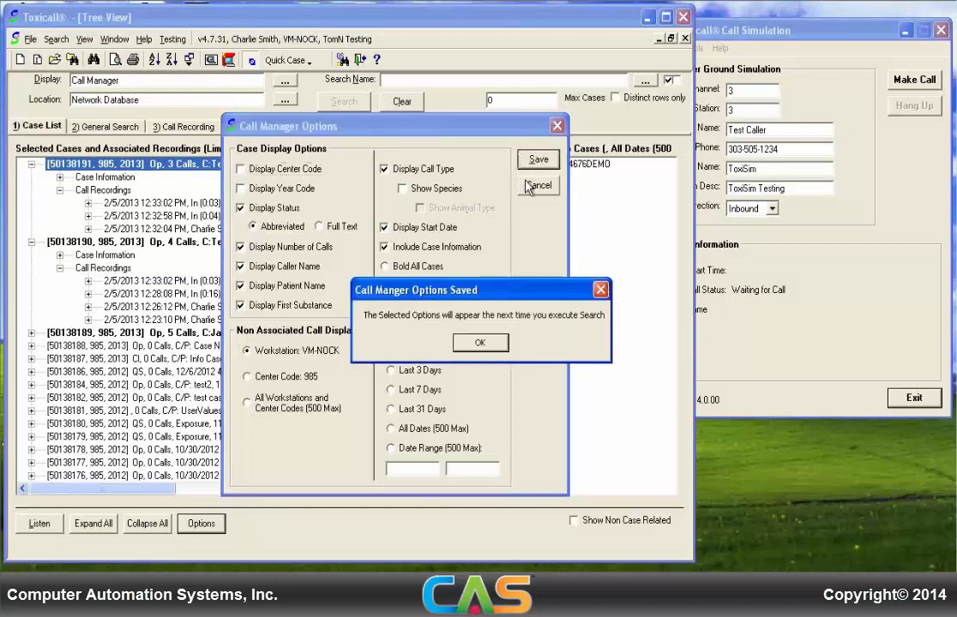
click(485, 343)
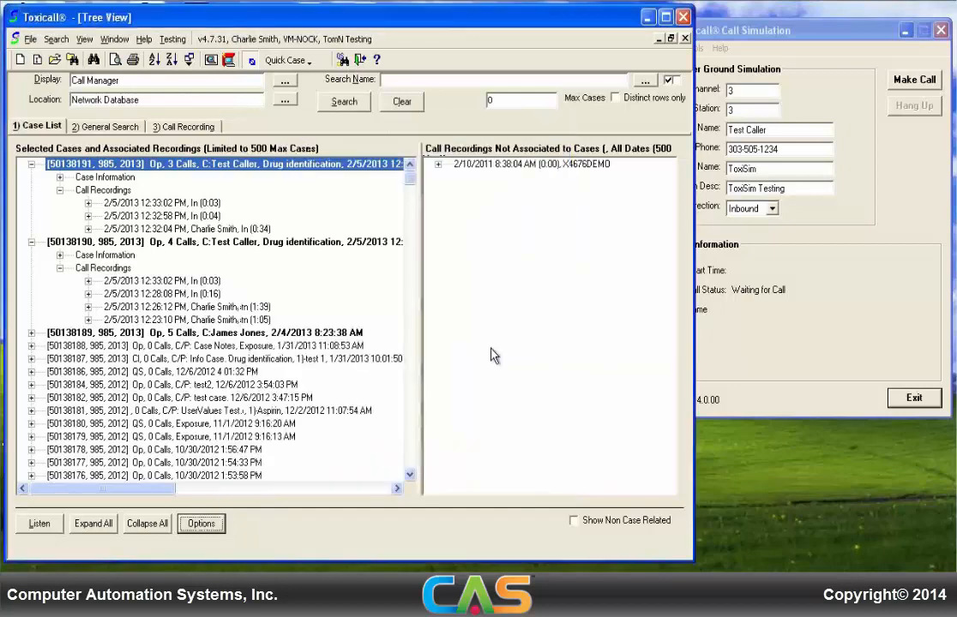
click(342, 101)
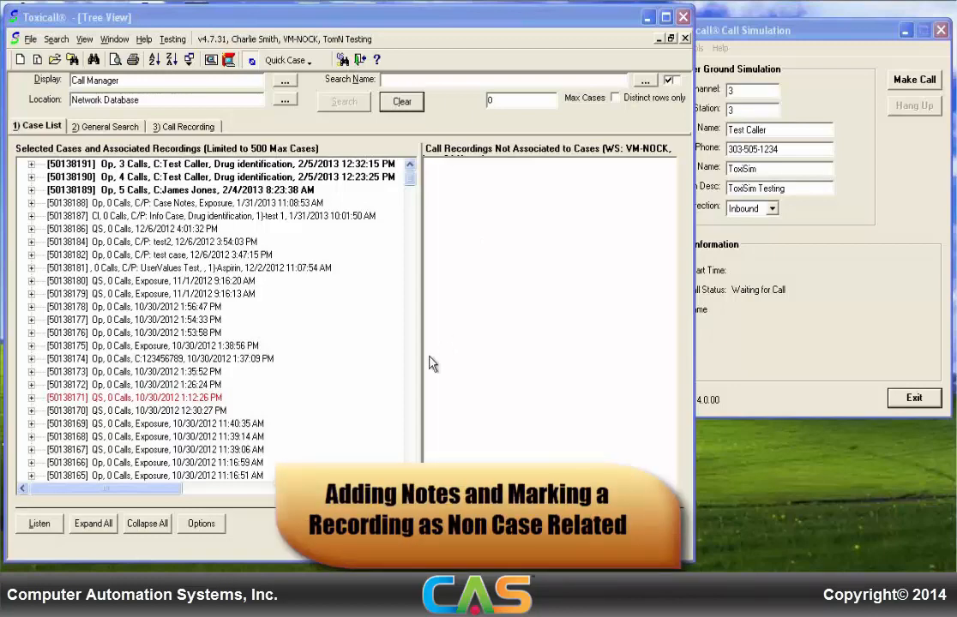
Step: Expand the first listed case and move its 2/5/2013 12:32:58 PM recording to the recordings not associated to cases
click(30, 163)
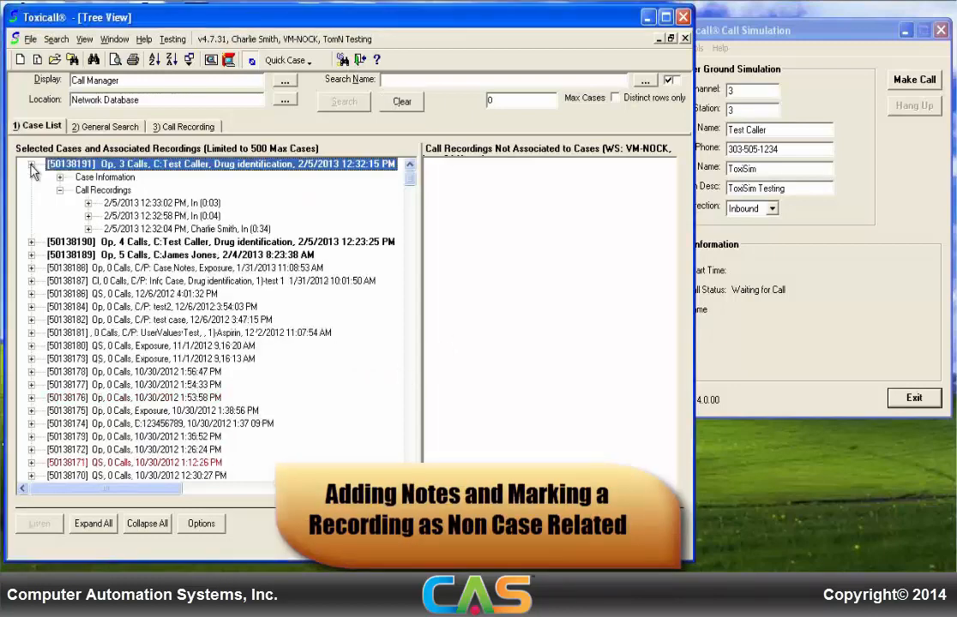
click(172, 215)
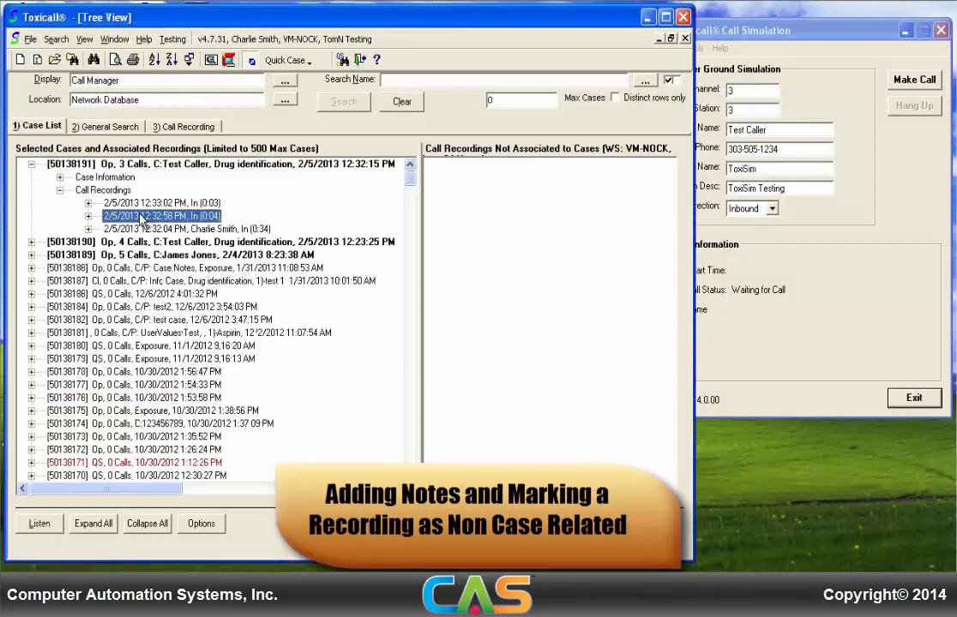
drag(172, 215, 463, 253)
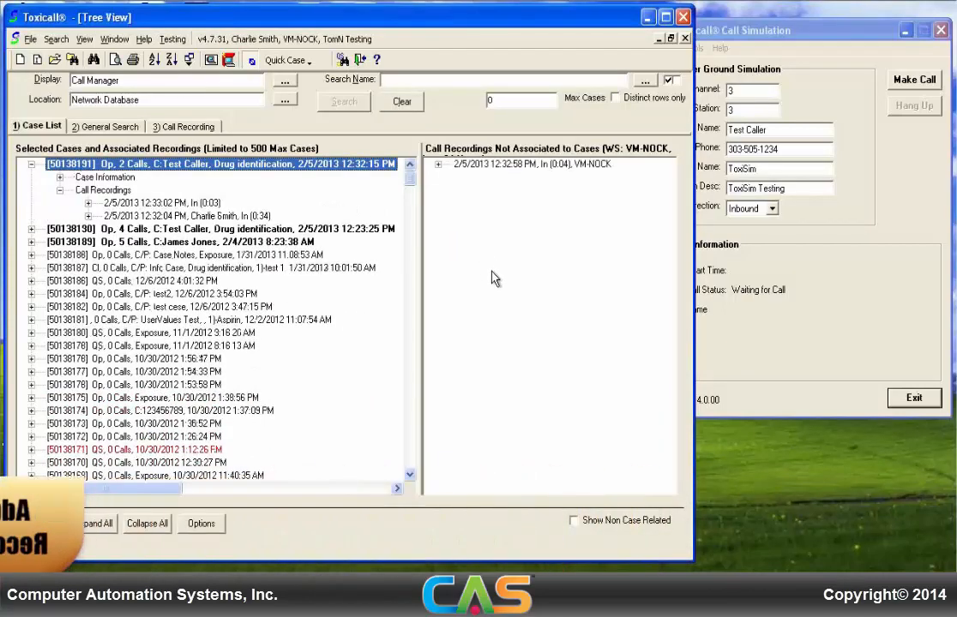
Step: Add the call note "Call for Lunch" to the unassociated 2/5/2013 12:32:58 PM recording
double_click(480, 163)
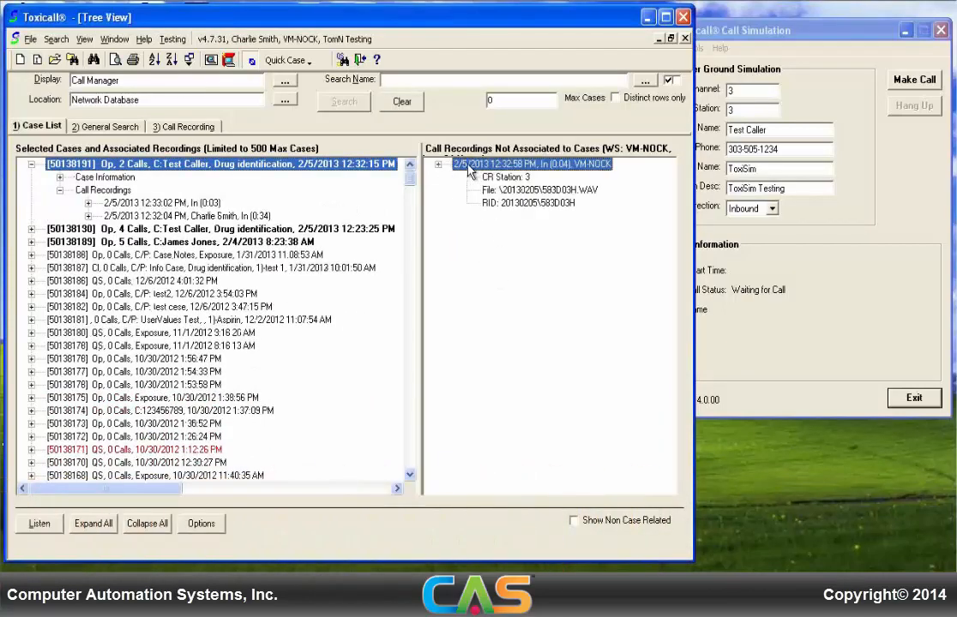
right_click(468, 165)
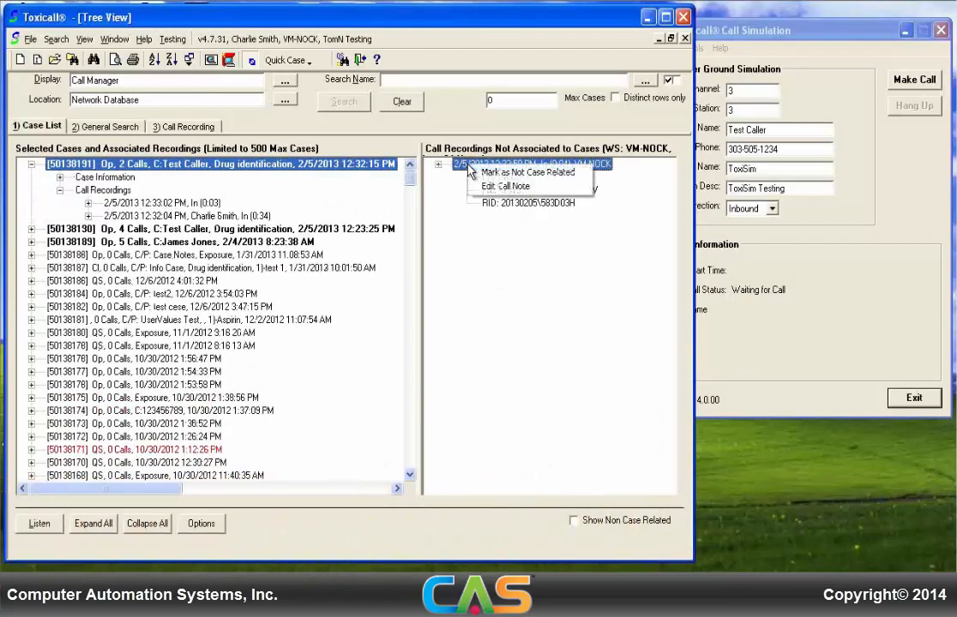
click(519, 187)
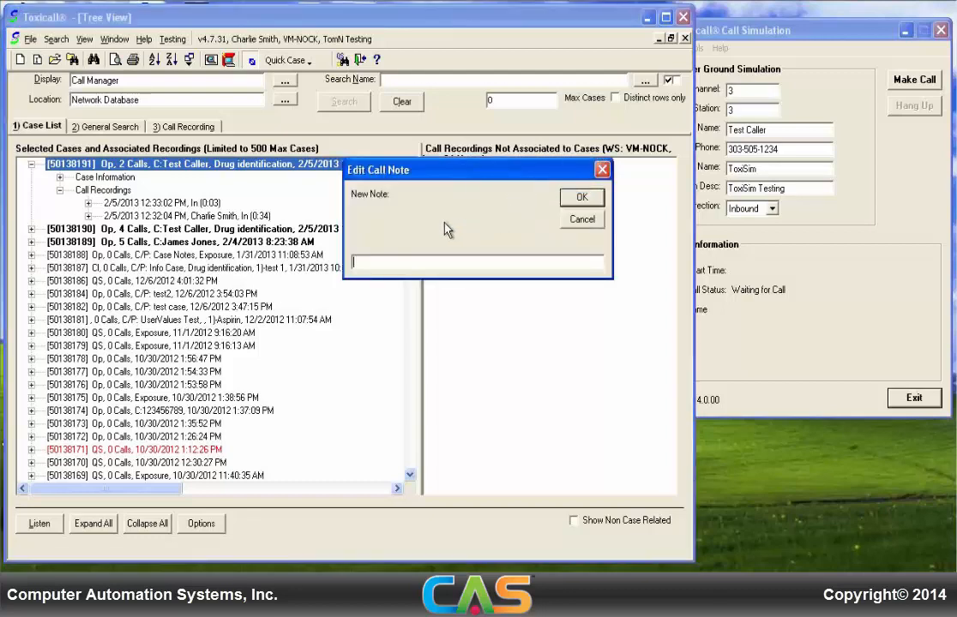
click(459, 262)
text(Call fo)
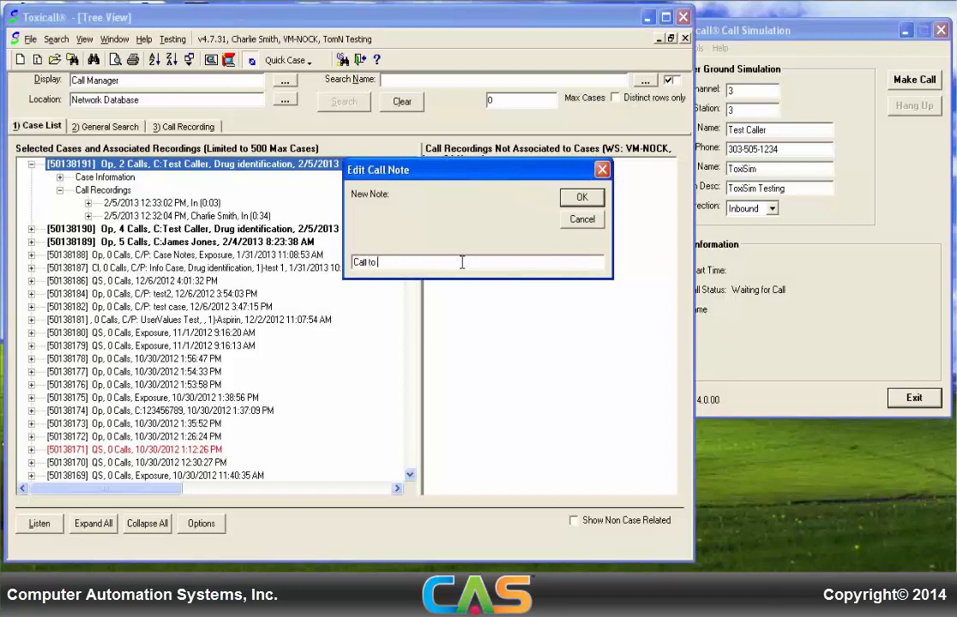
key(BackSpace)
text(or Lunch)
click(568, 197)
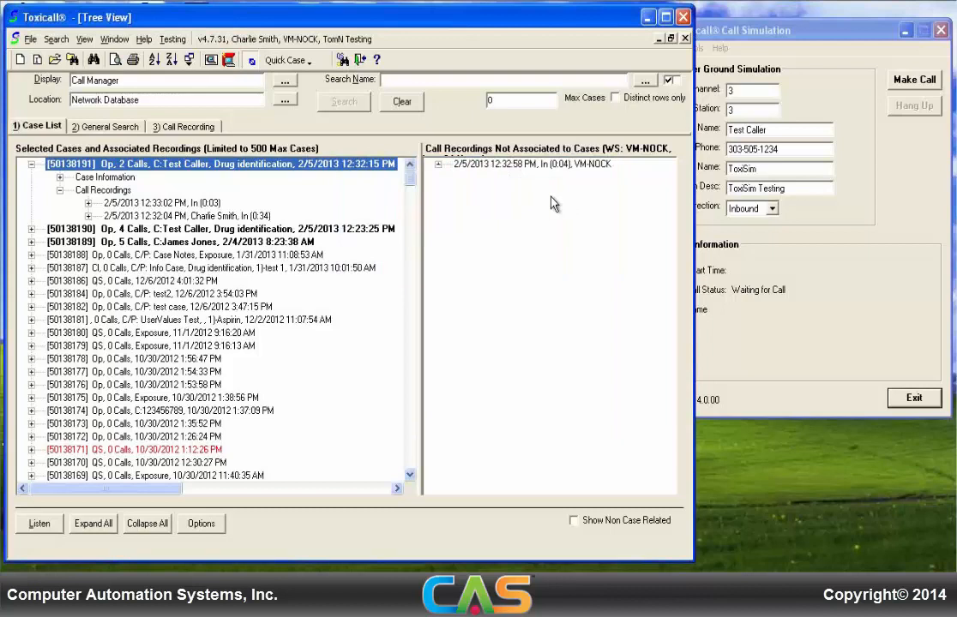
Step: Mark the unassociated 2/5/2013 12:32:58 PM recording as not case related, and turn on the display of non case related recordings
double_click(463, 164)
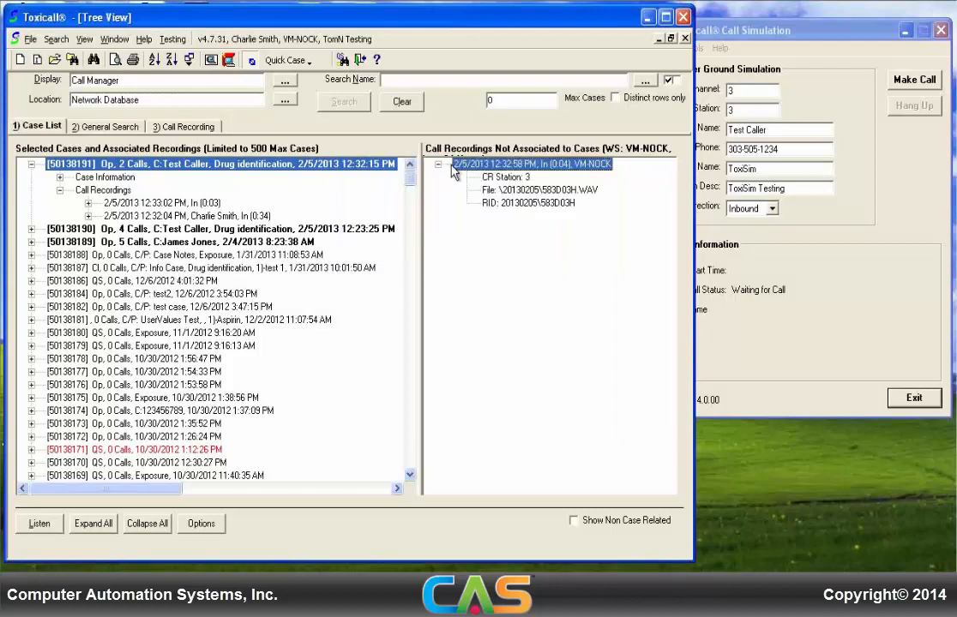
right_click(464, 168)
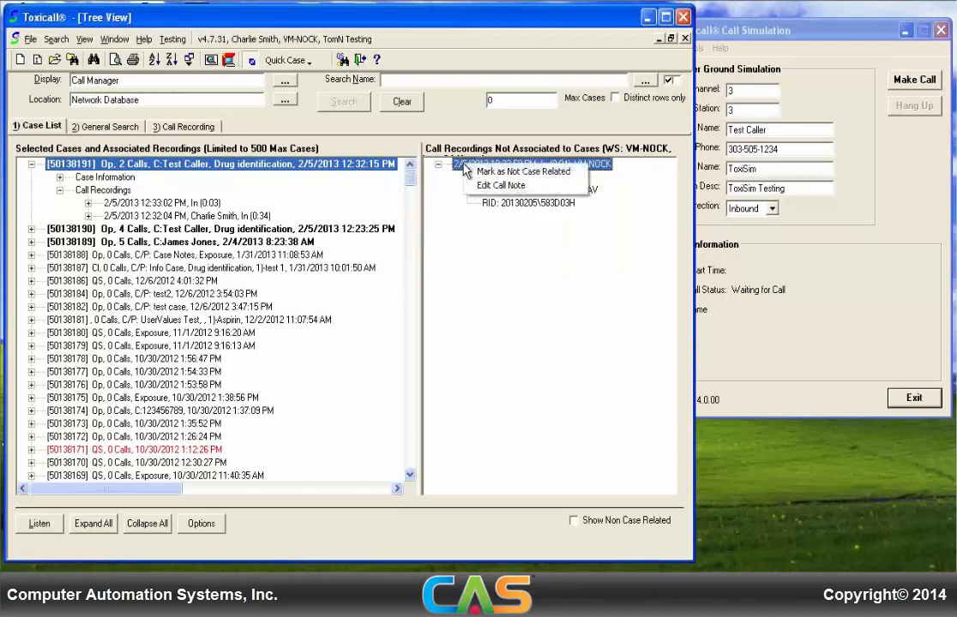
click(519, 173)
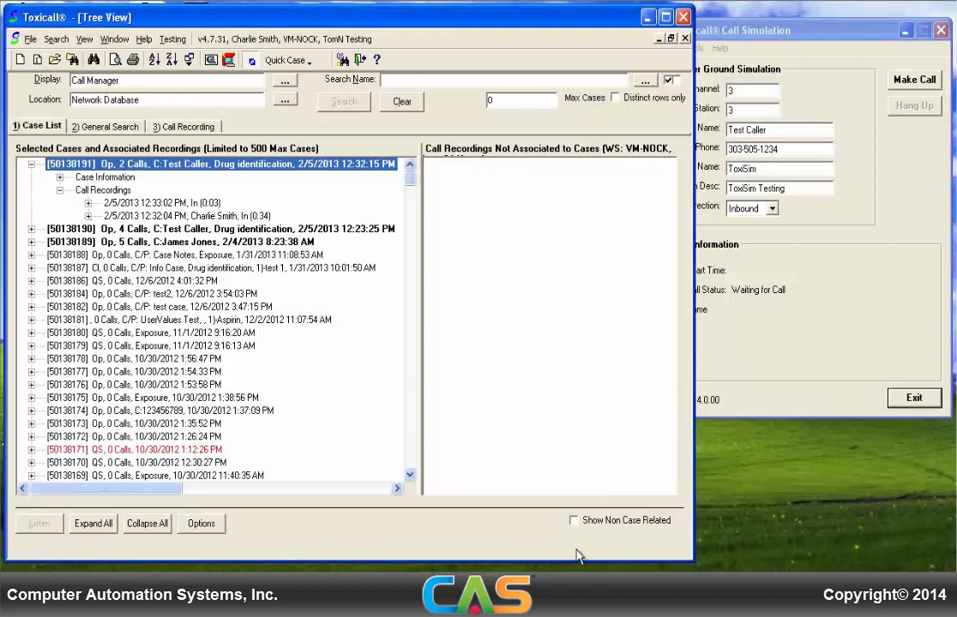
click(572, 521)
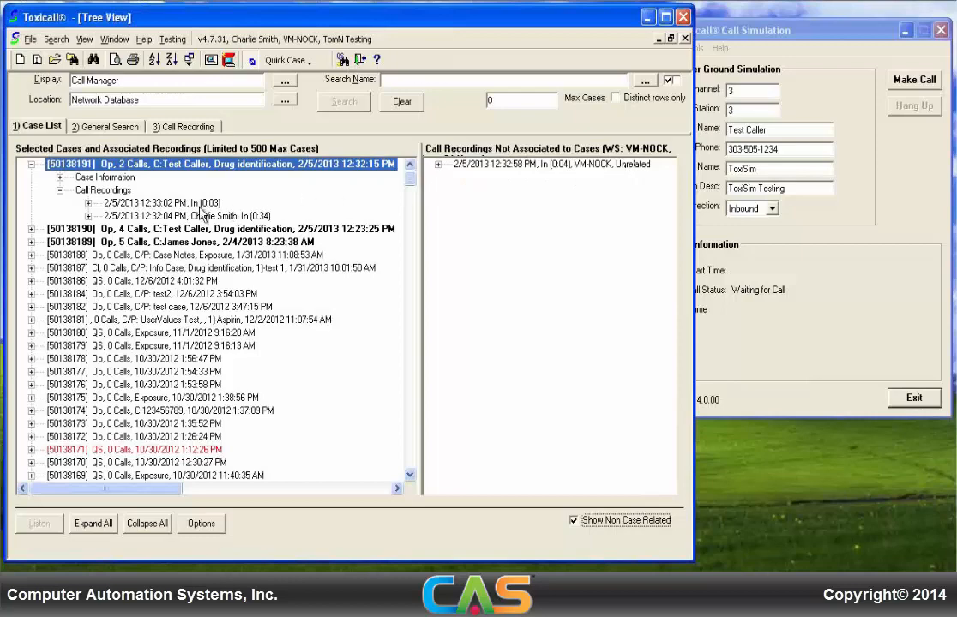
Step: Remove the 2/5/2013 12:33:02 PM recording from the first listed case, acknowledge the notice, and expand the second case
drag(203, 204, 411, 203)
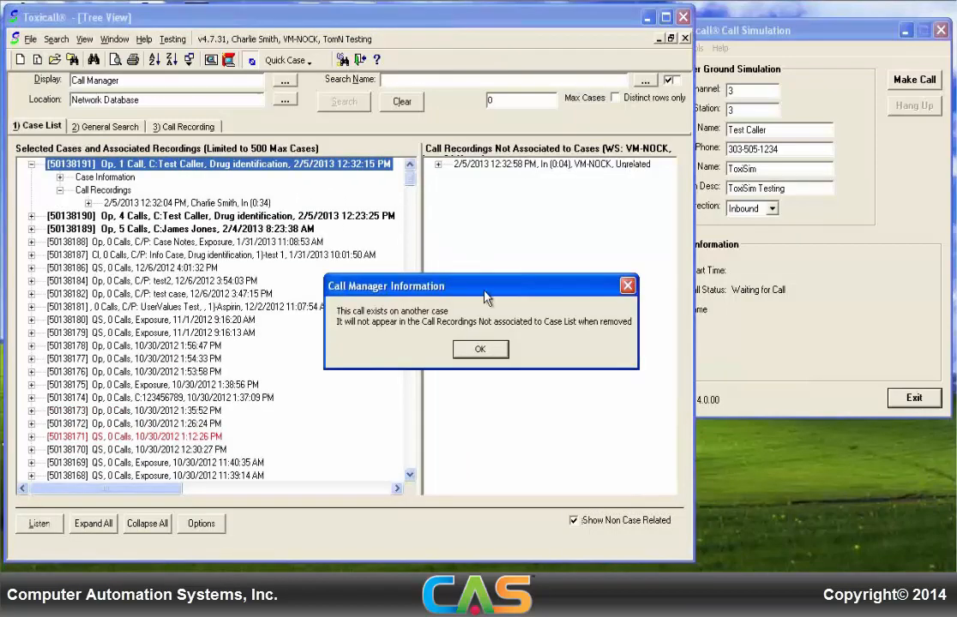
click(481, 352)
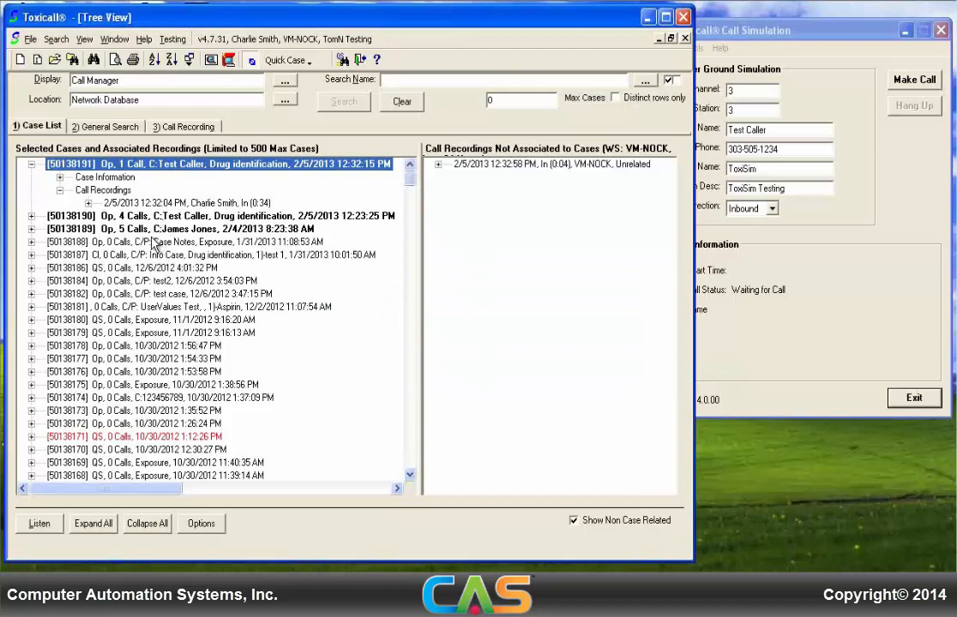
click(28, 216)
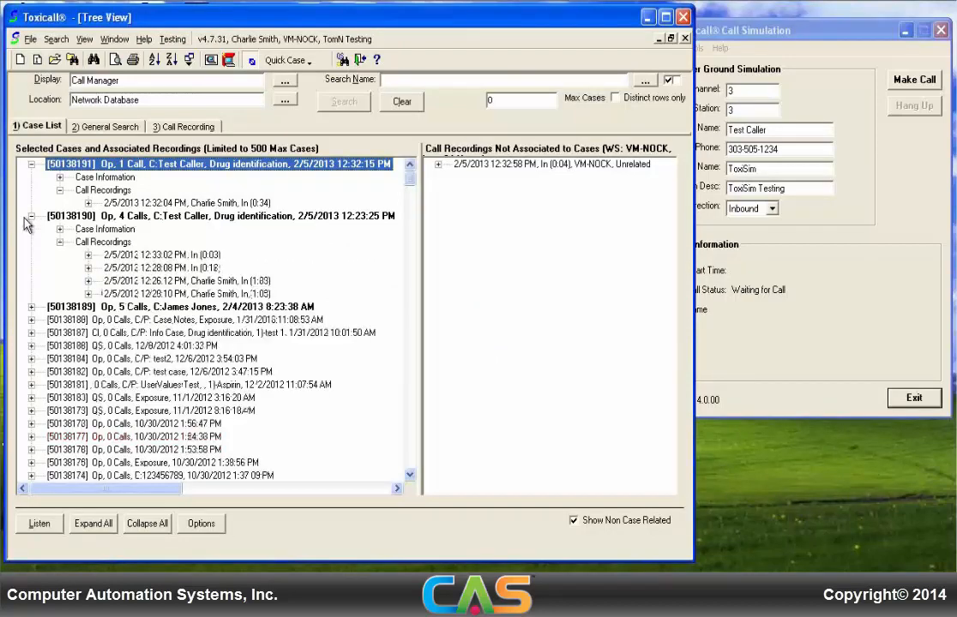
Step: Move the second case's 2/5/2013 12:28:08 PM recording to the recordings not associated to cases
click(180, 282)
drag(180, 285, 251, 290)
key(Return)
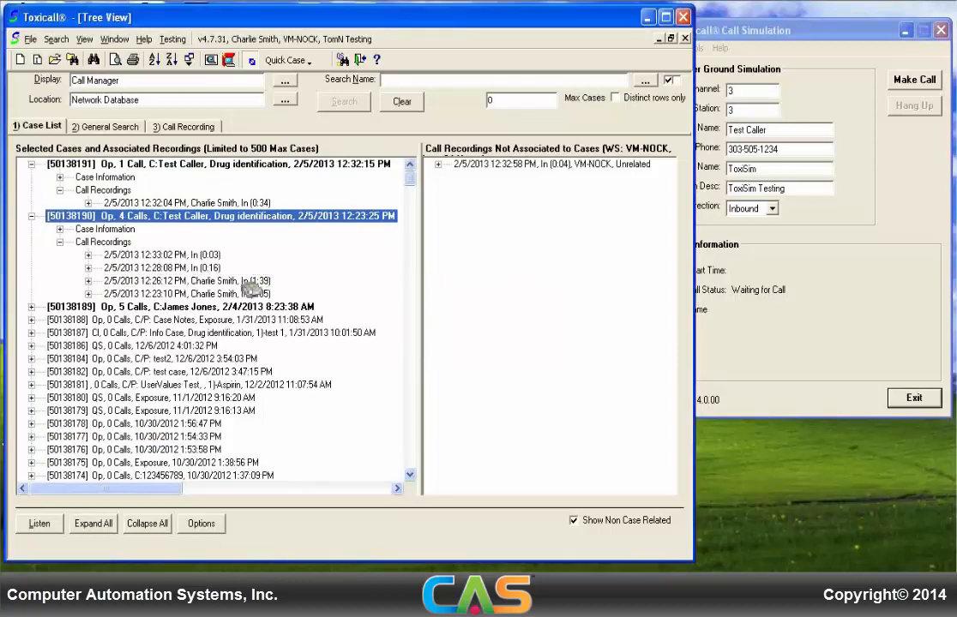
click(183, 269)
drag(184, 273, 556, 292)
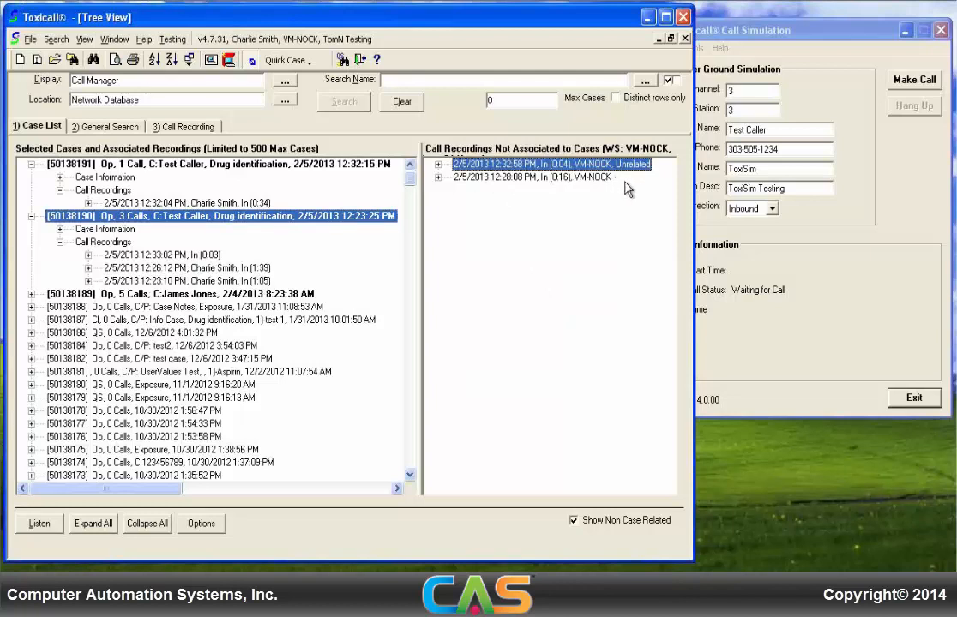
Step: View the actions available for the unrelated 12:32:58 PM recording and the details of the unassociated 12:28:08 PM recording
click(600, 181)
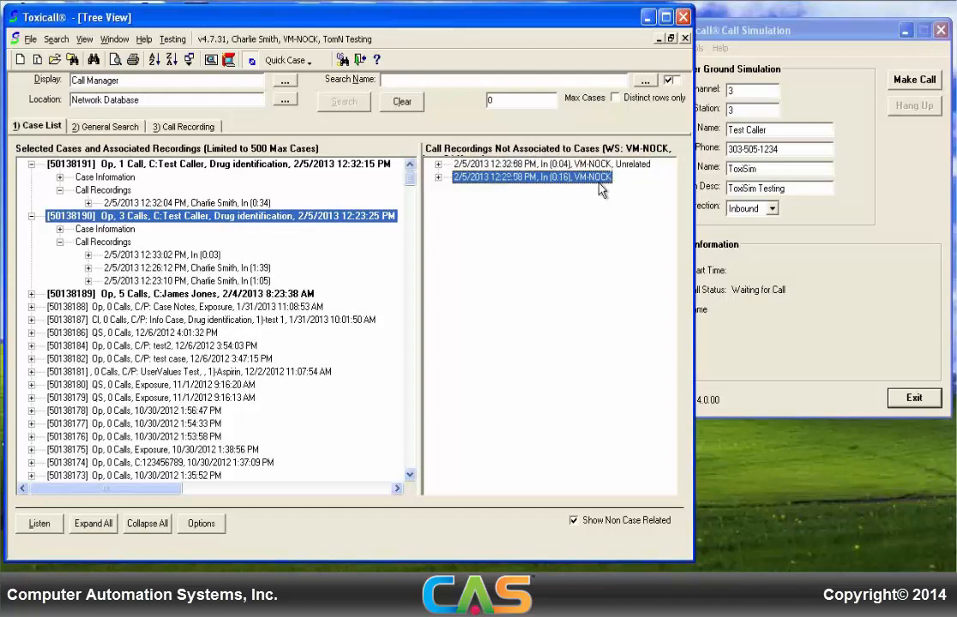
click(609, 520)
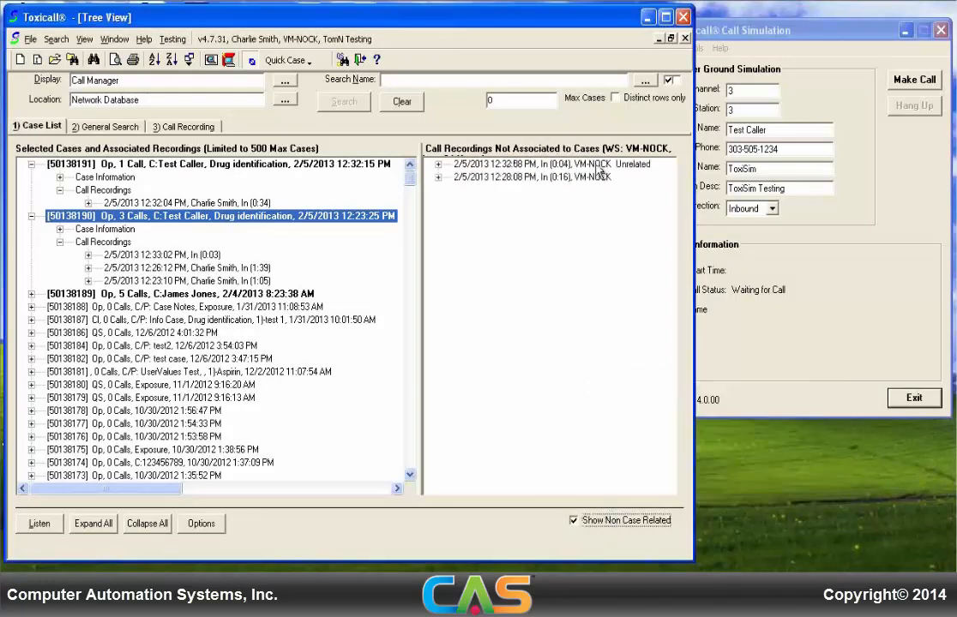
right_click(598, 165)
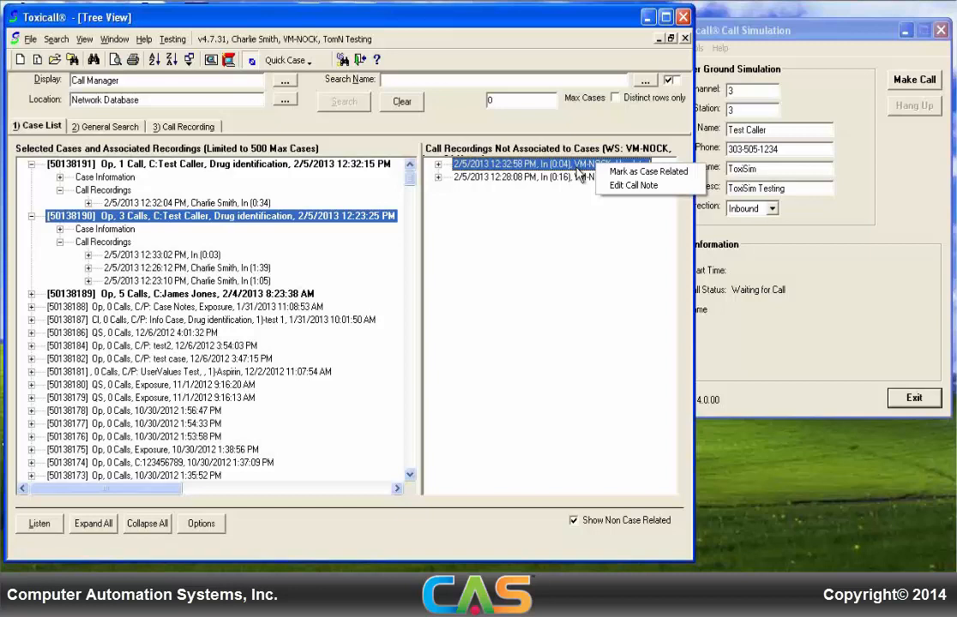
click(564, 222)
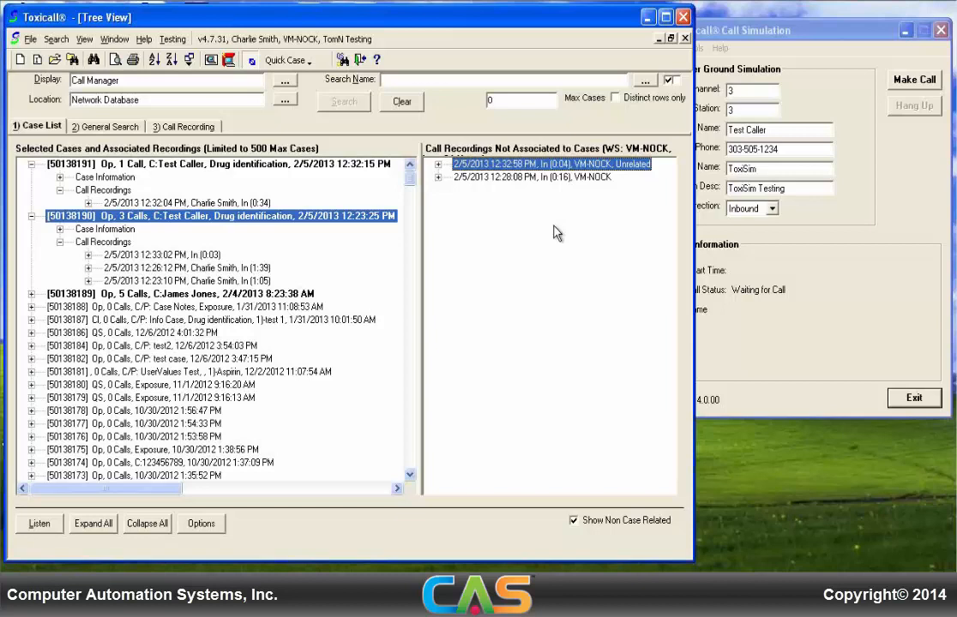
click(438, 178)
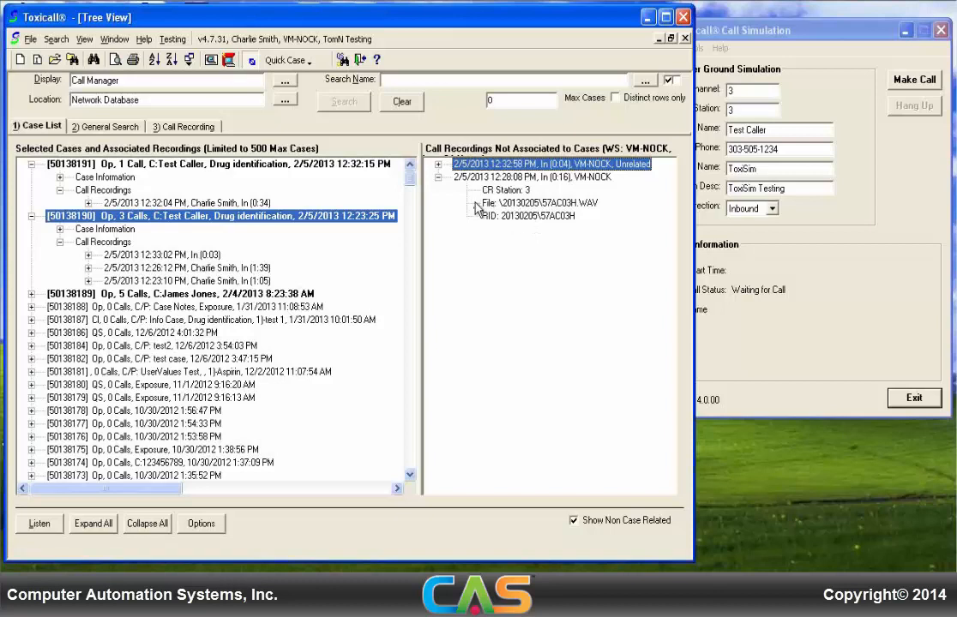
click(438, 177)
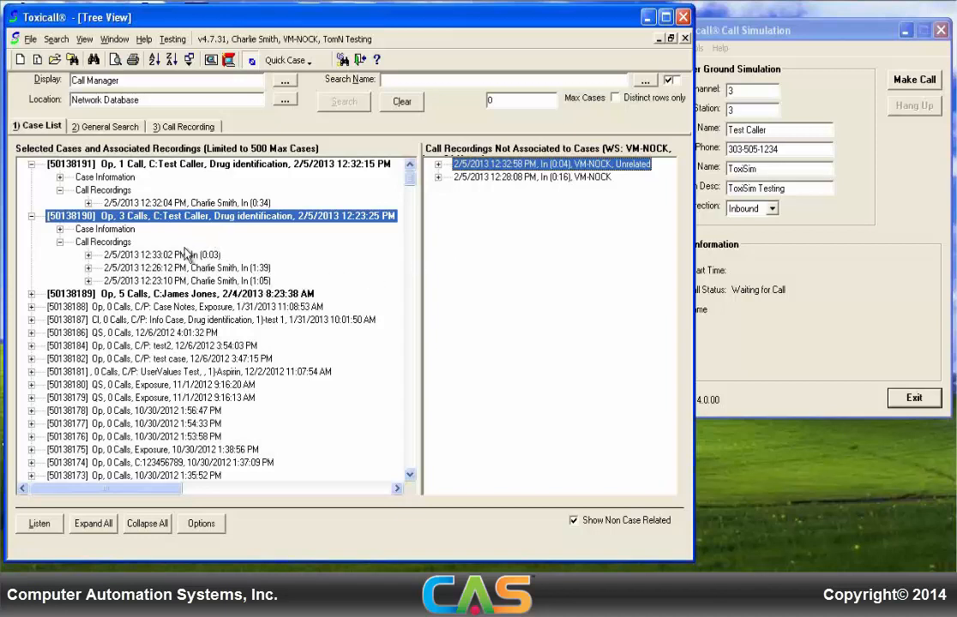
Step: Review the call recording search criteria and the general search criteria available for the Call Manager display
click(165, 125)
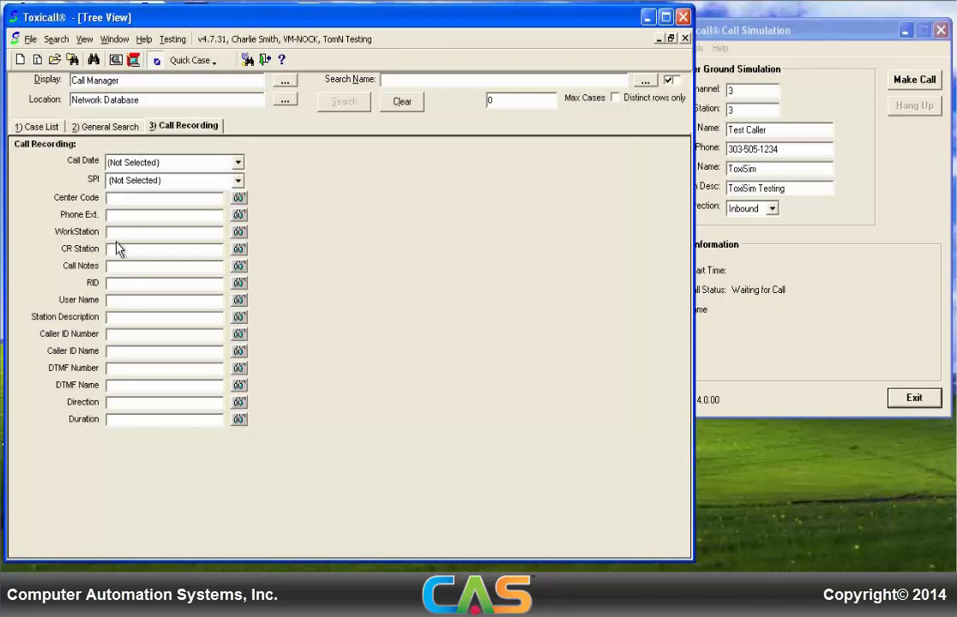
click(126, 334)
click(121, 351)
click(131, 286)
click(126, 235)
click(117, 198)
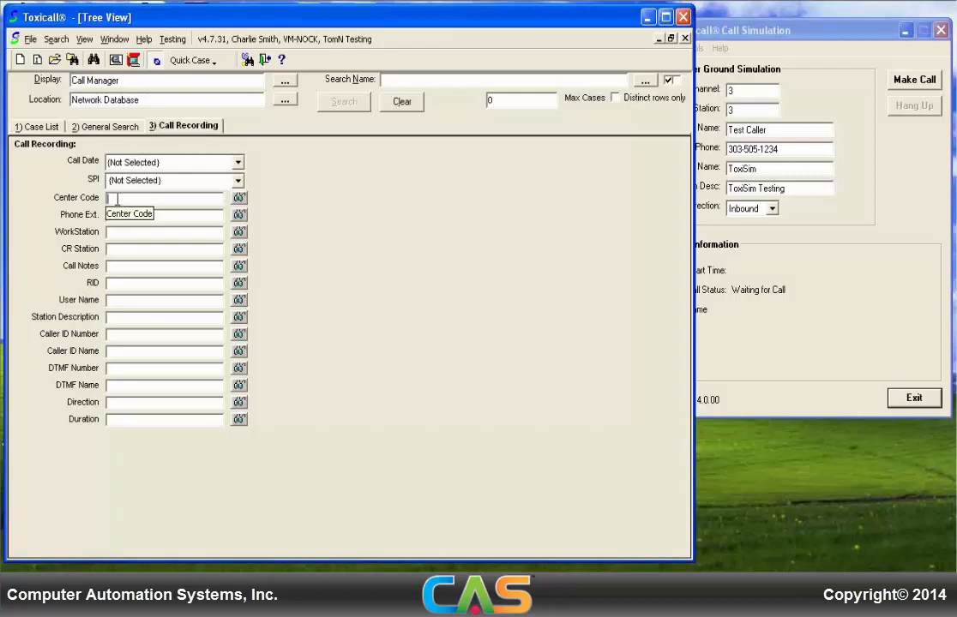
click(38, 126)
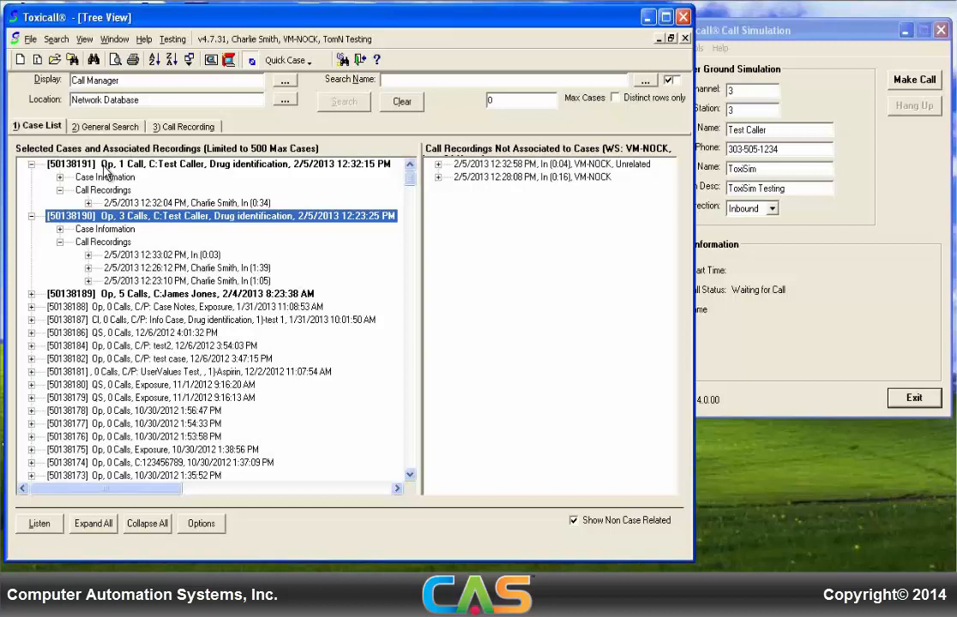
click(121, 127)
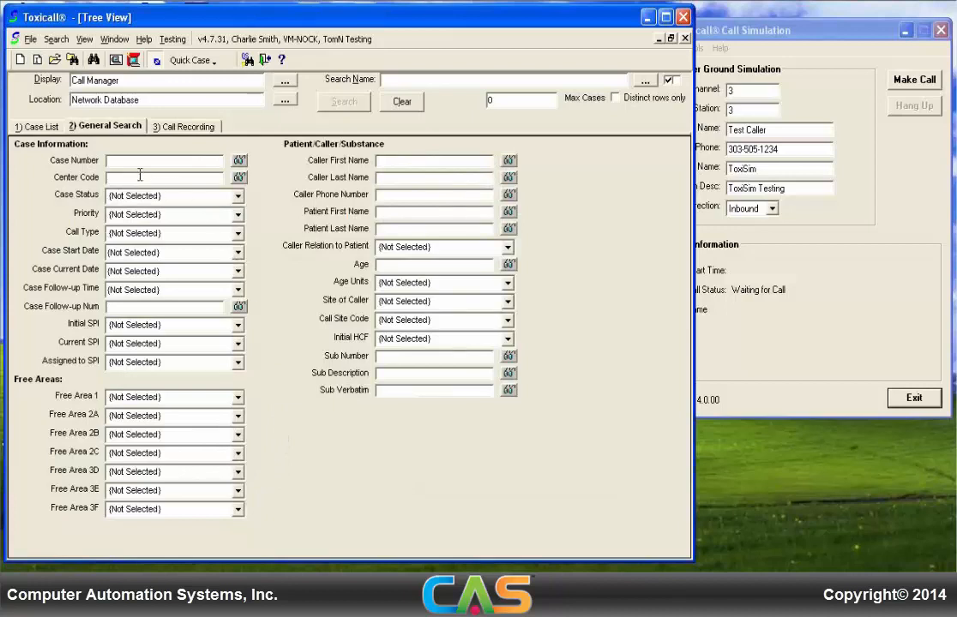
Step: Look up the "call man" displays and switch the display to Call Manager - Advanced
click(286, 83)
text(call man)
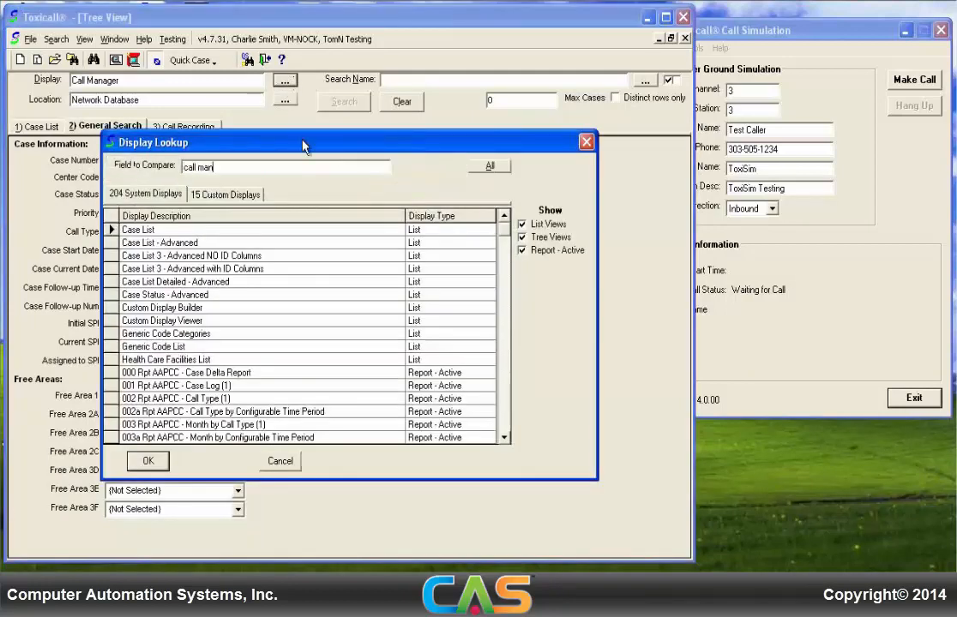
click(186, 244)
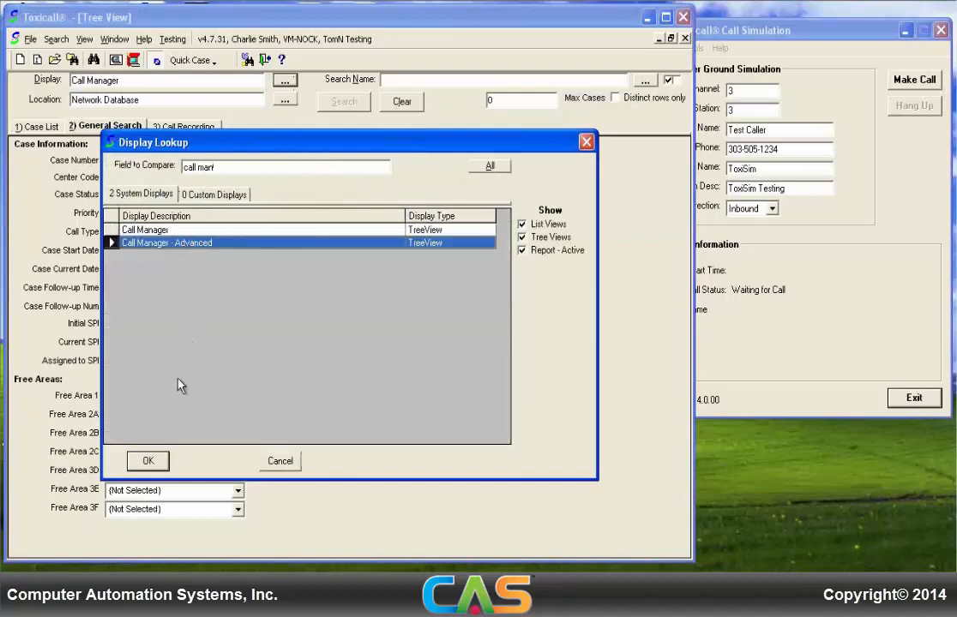
click(146, 460)
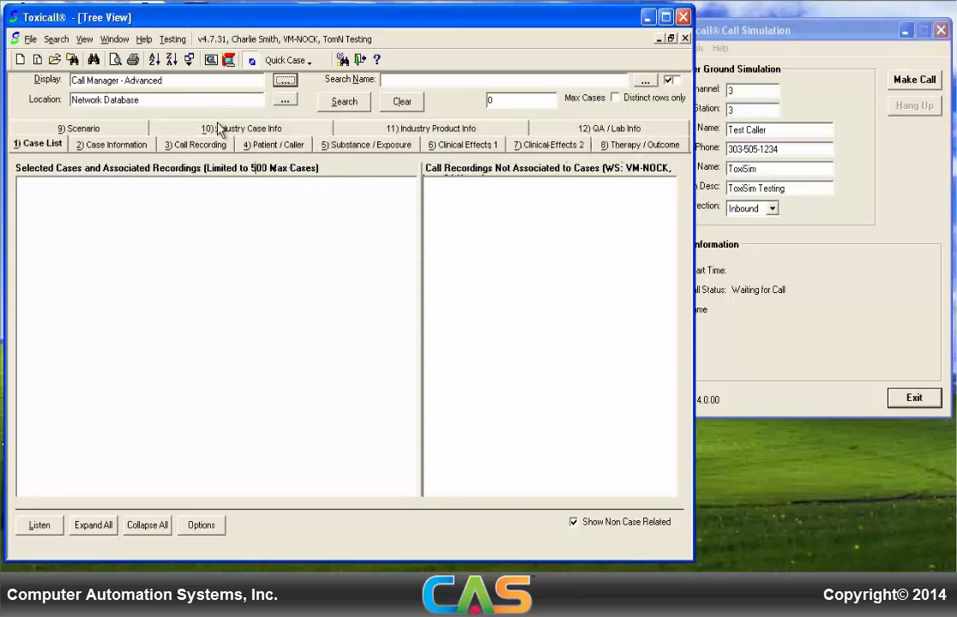
click(283, 80)
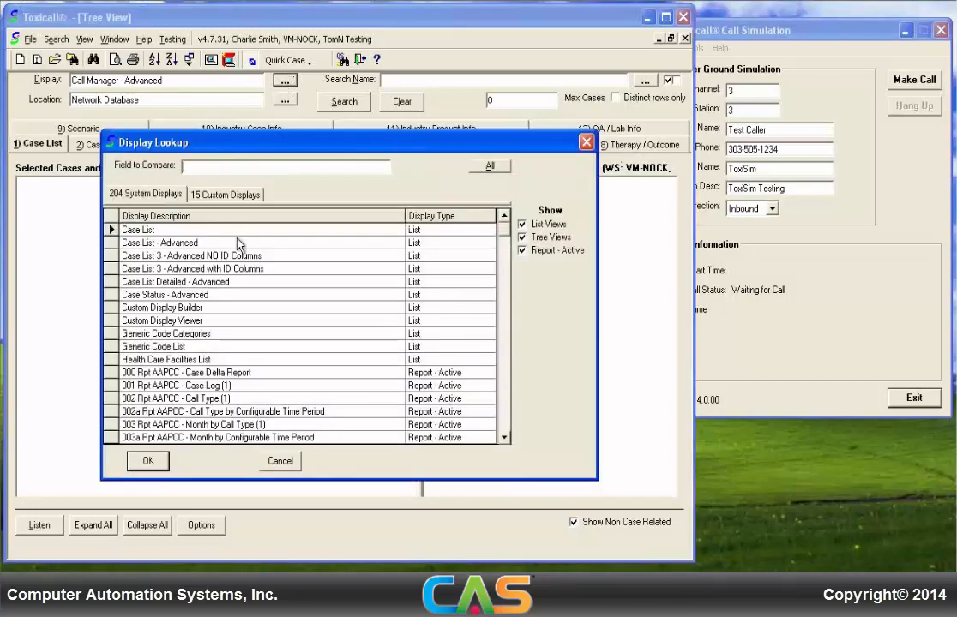
drag(279, 144, 273, 206)
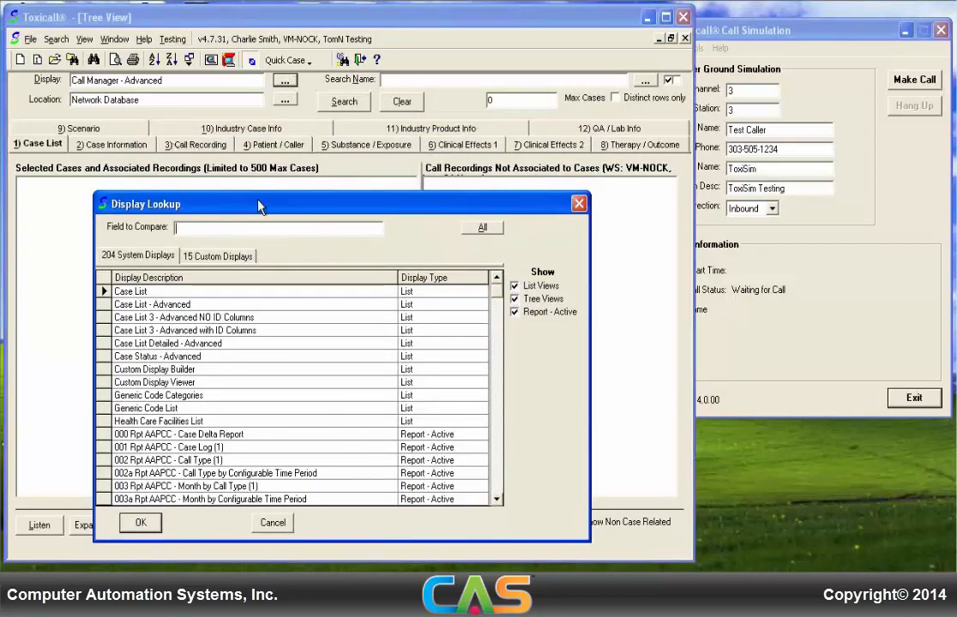
click(285, 528)
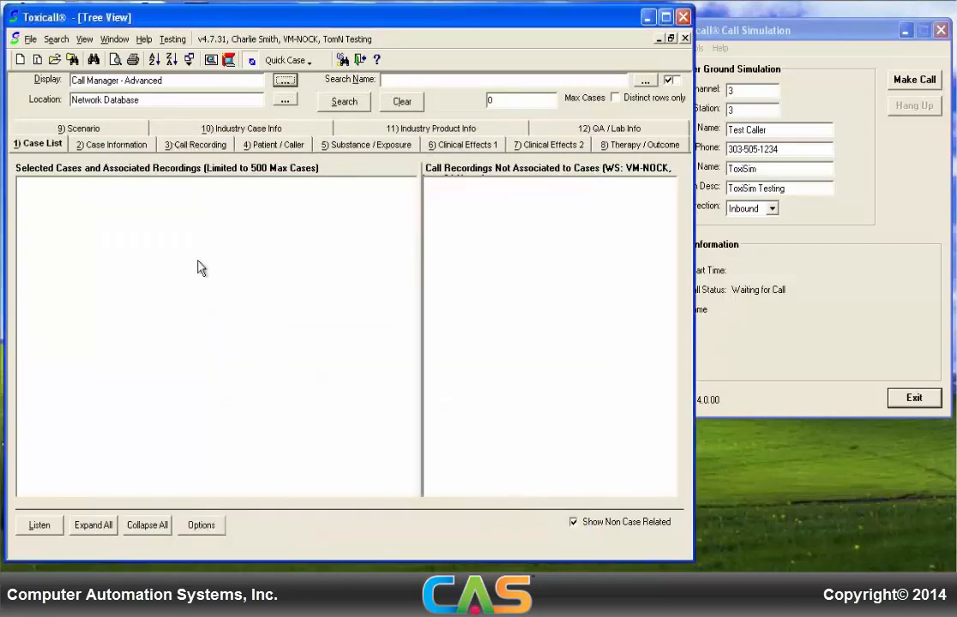
Step: Review the case information and call recording search criteria of the Call Manager - Advanced display
click(119, 144)
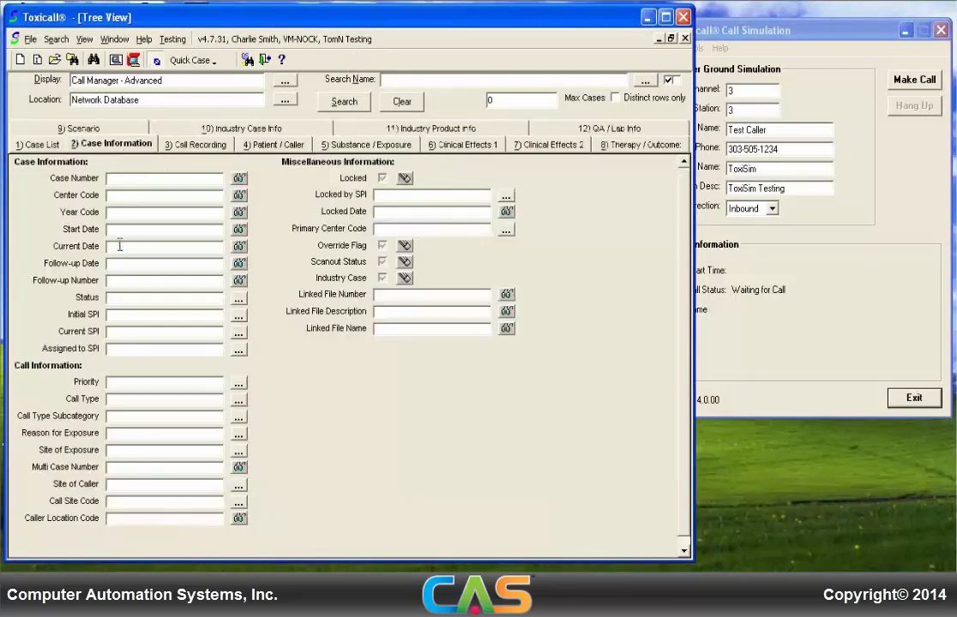
click(198, 148)
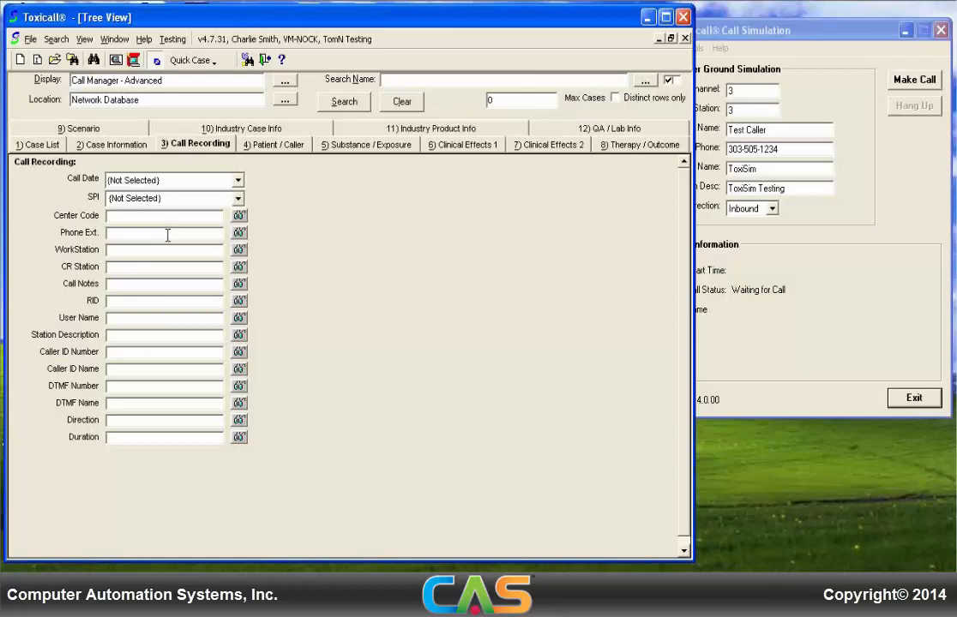
click(154, 421)
Step: Run the search from the case list and expand the unassociated 12:28:08 PM recording and the first two cases
click(57, 147)
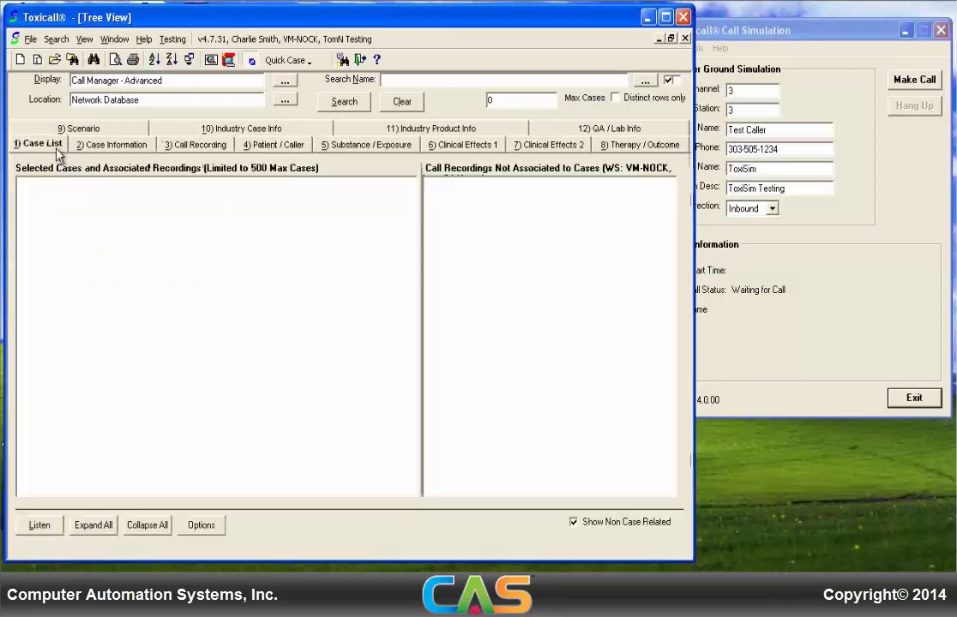
click(352, 104)
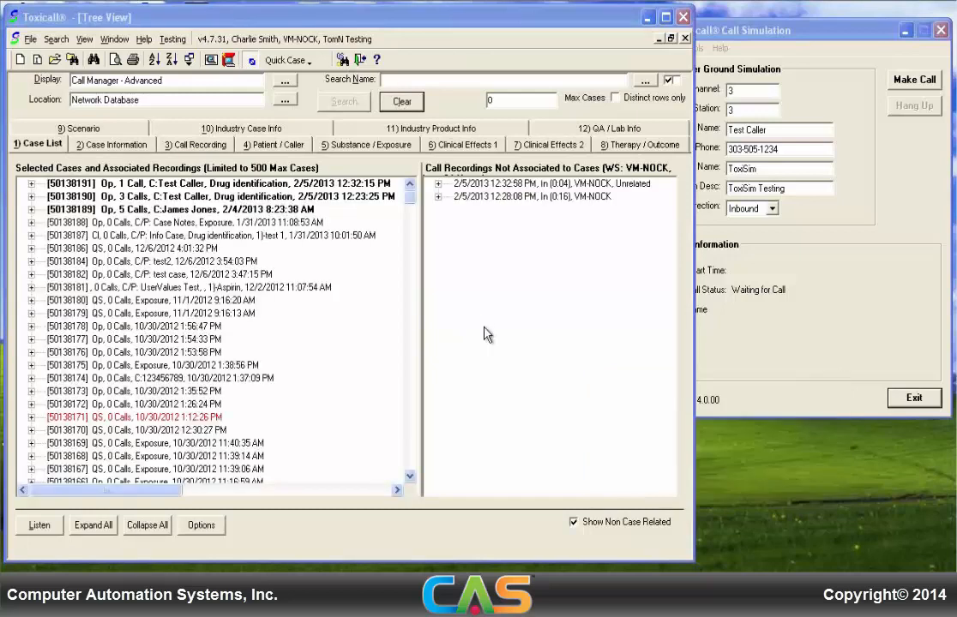
click(438, 197)
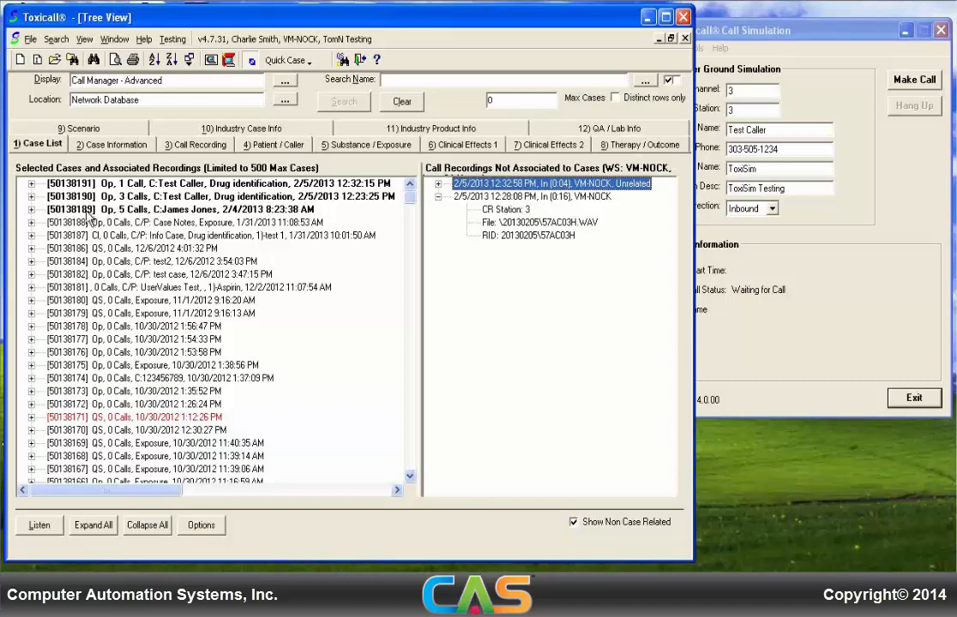
click(31, 198)
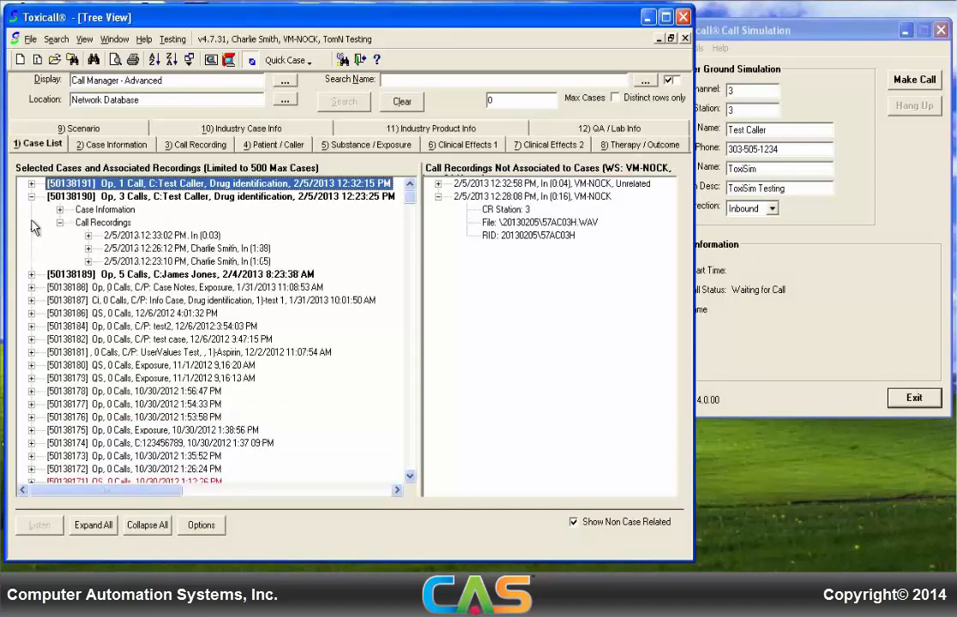
click(31, 184)
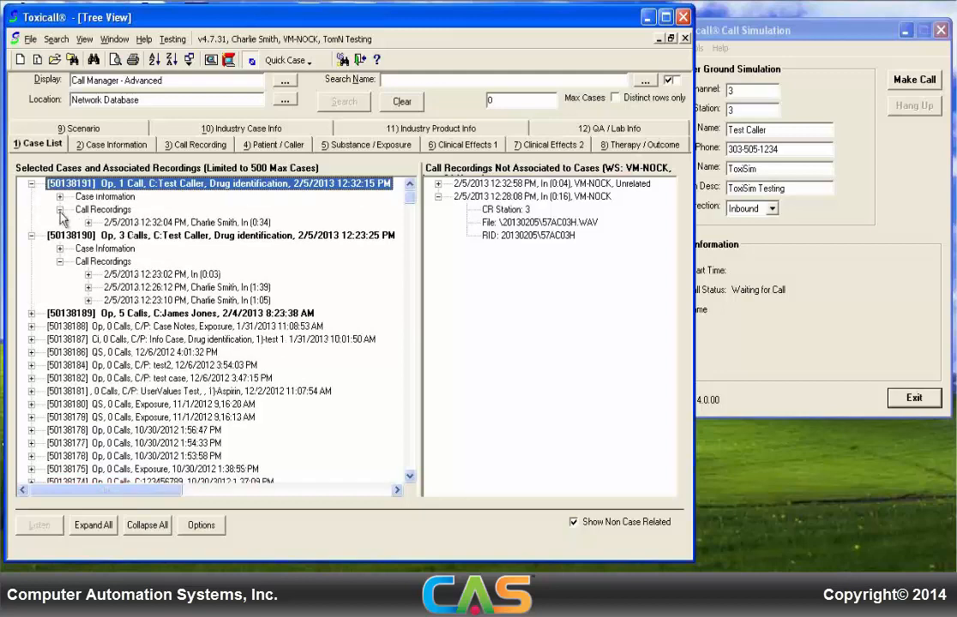
Step: Associate the unassociated 2/5/2013 12:28:08 PM recording with the second listed case
click(509, 237)
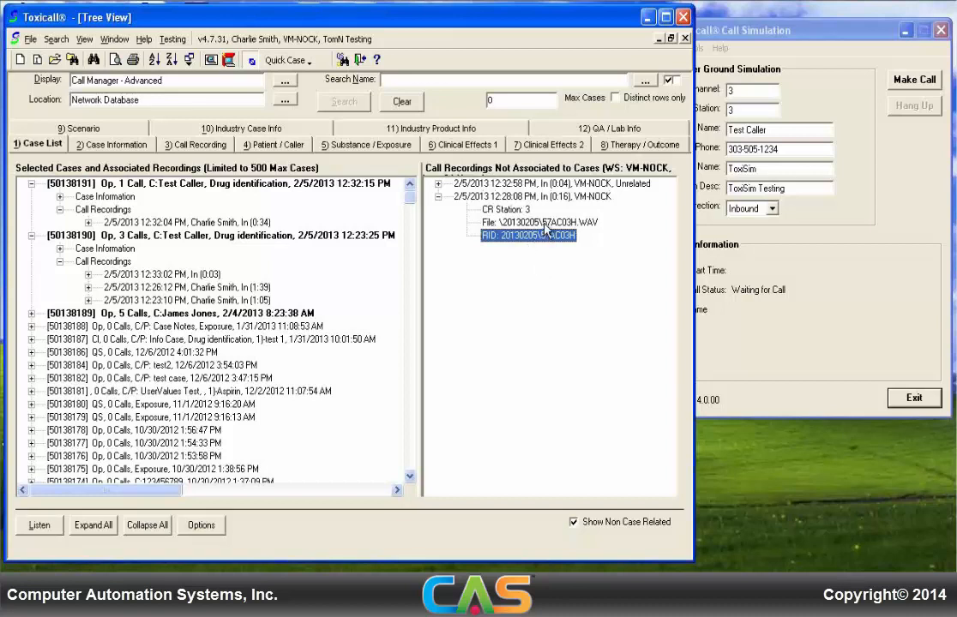
click(506, 223)
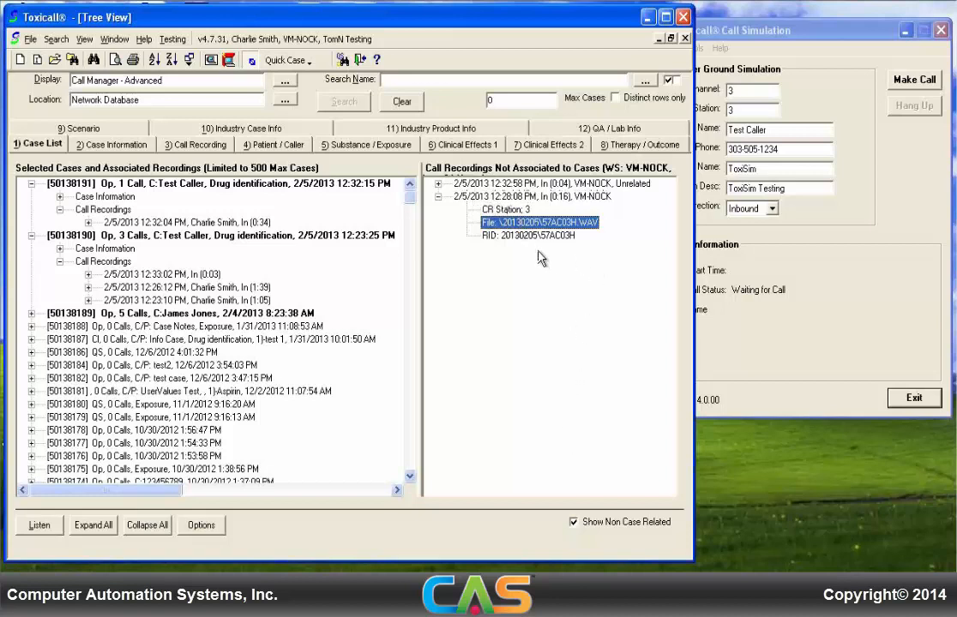
drag(517, 223, 193, 288)
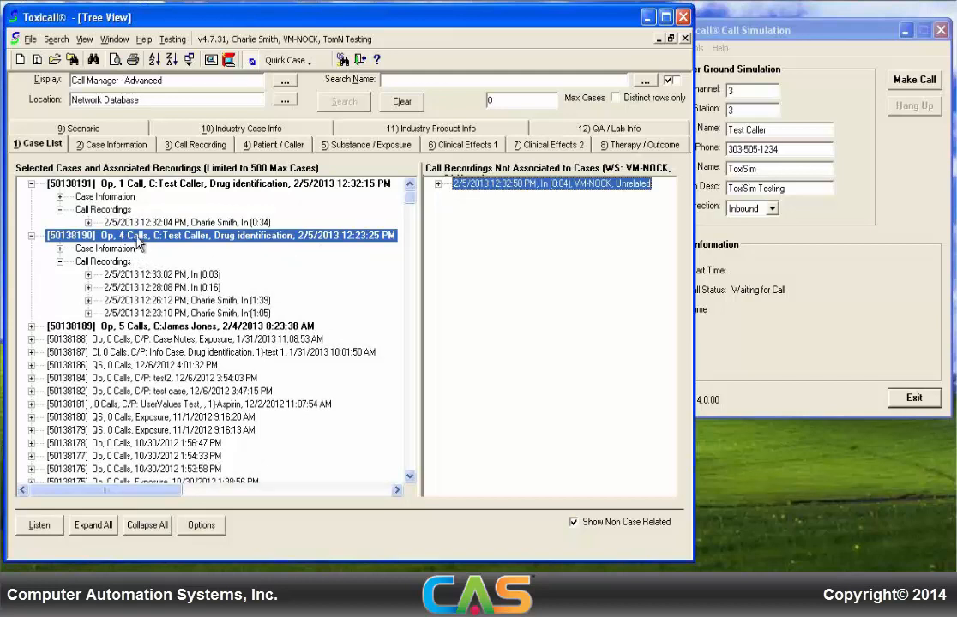
Step: Open the second listed case, dated 2/5/2013 12:23:25 PM, from the case list
right_click(137, 236)
click(123, 237)
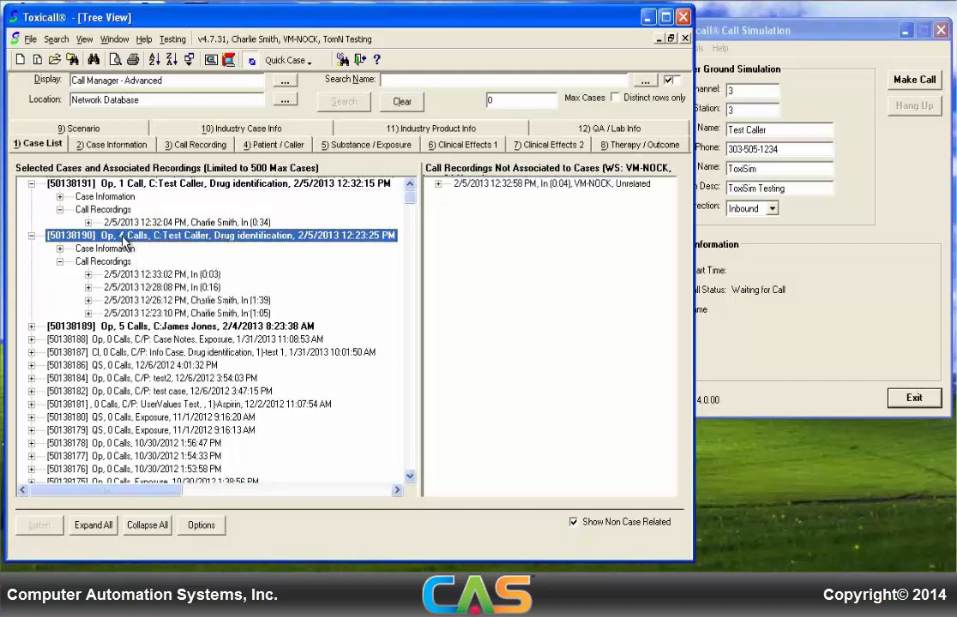
double_click(92, 239)
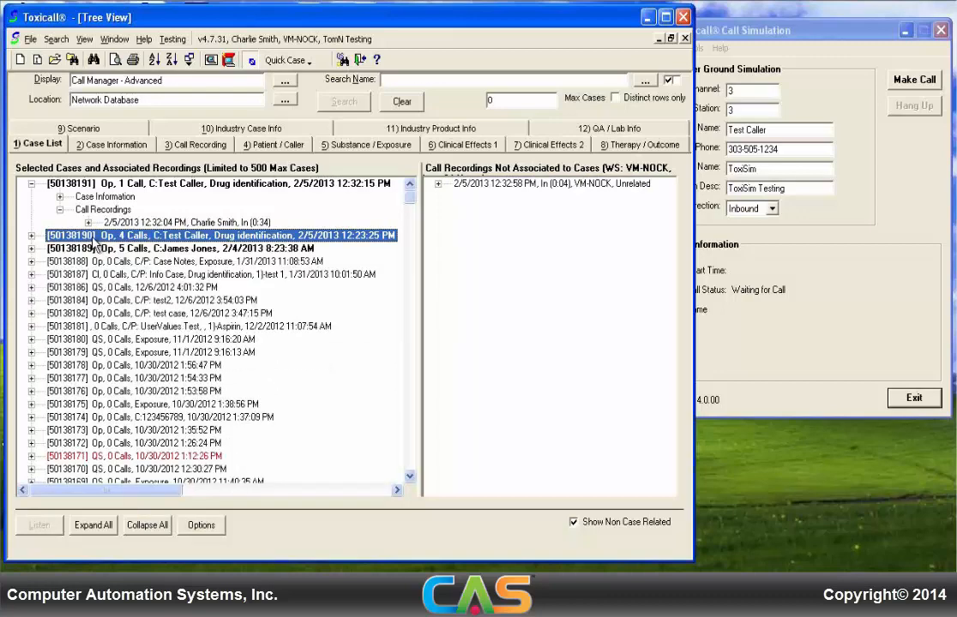
double_click(87, 237)
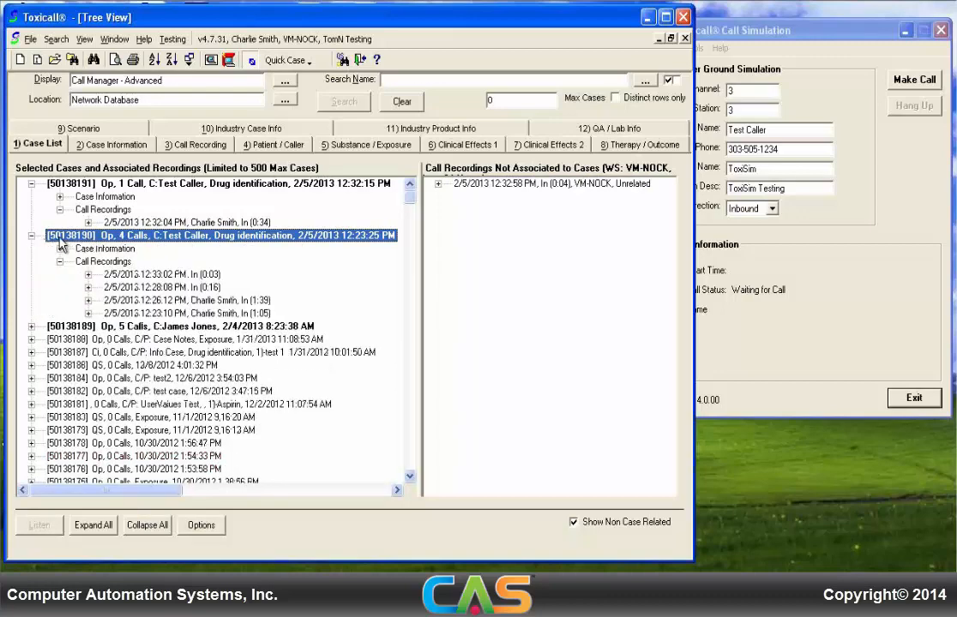
click(30, 243)
click(30, 242)
right_click(72, 243)
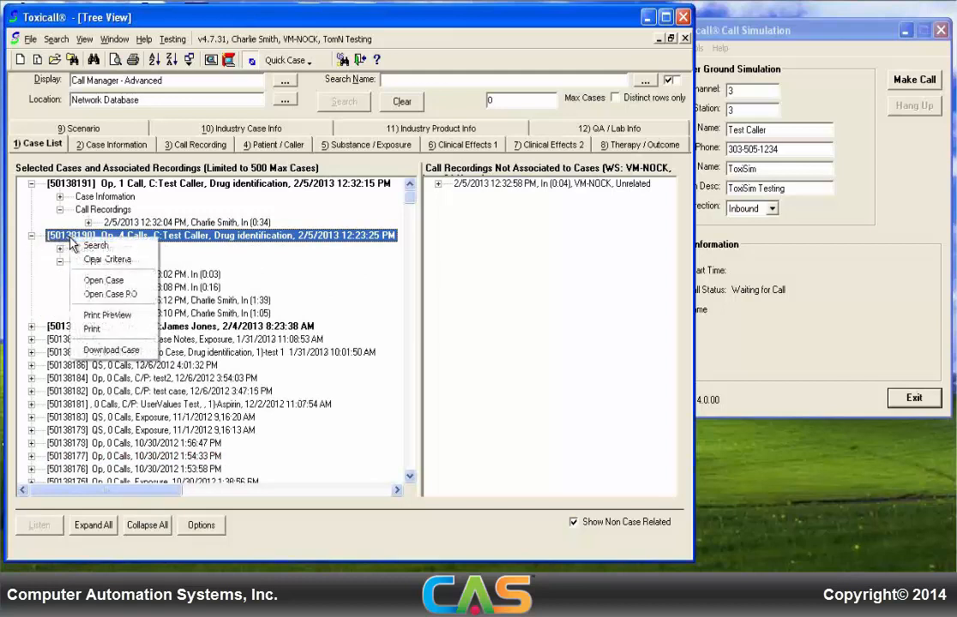
click(116, 281)
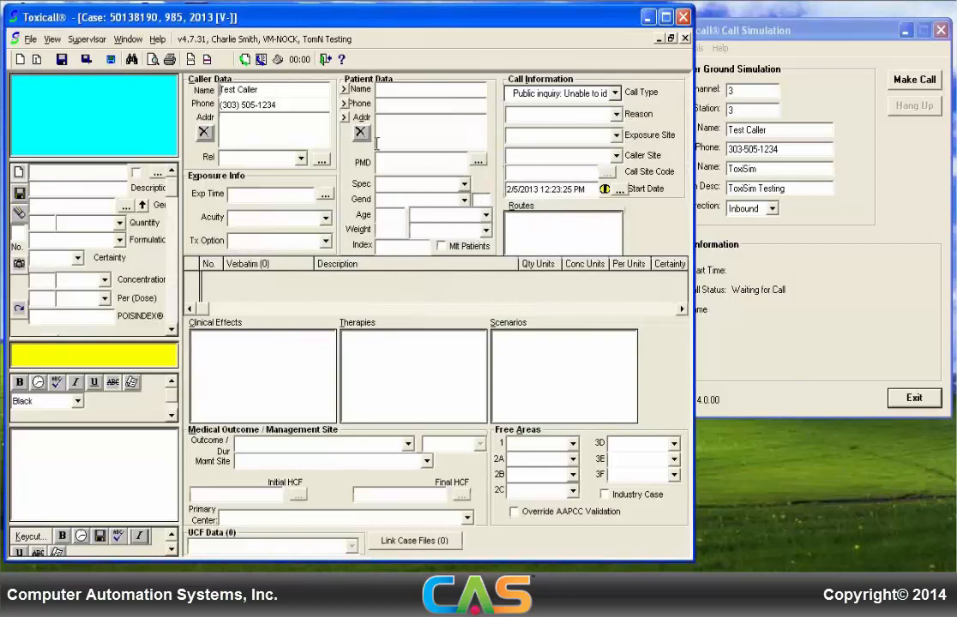
Step: Try to unassociate the 2/5/2013 12:28:08 PM recording from the open case in the Call Manager, and close it
click(261, 60)
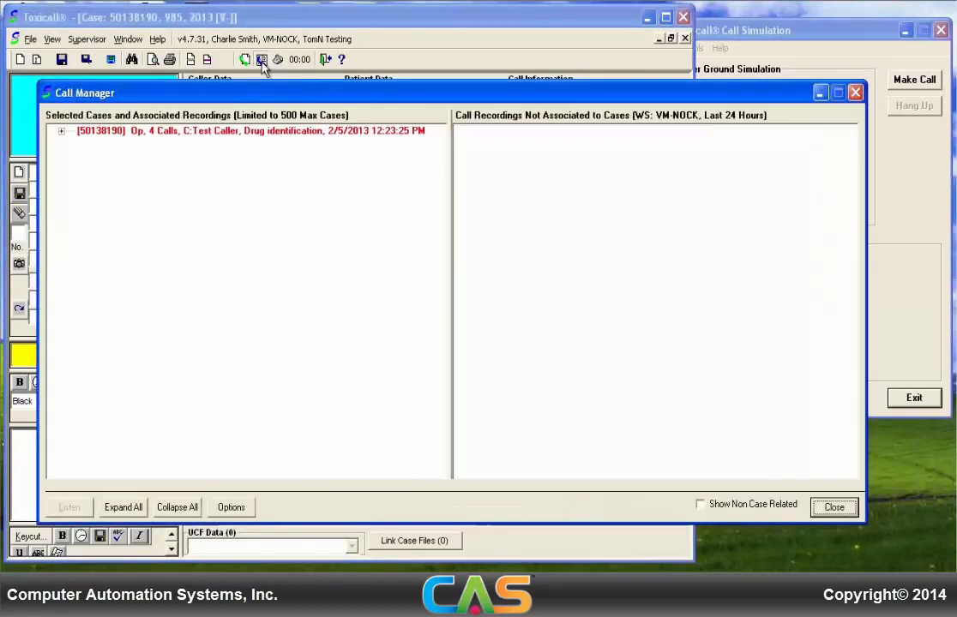
click(62, 132)
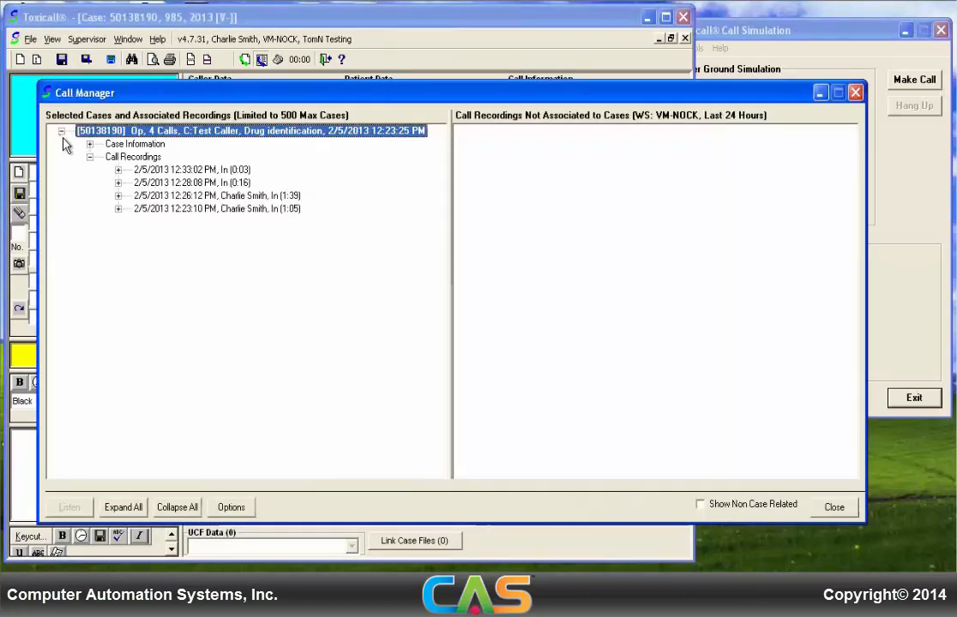
drag(157, 182, 534, 232)
key(Return)
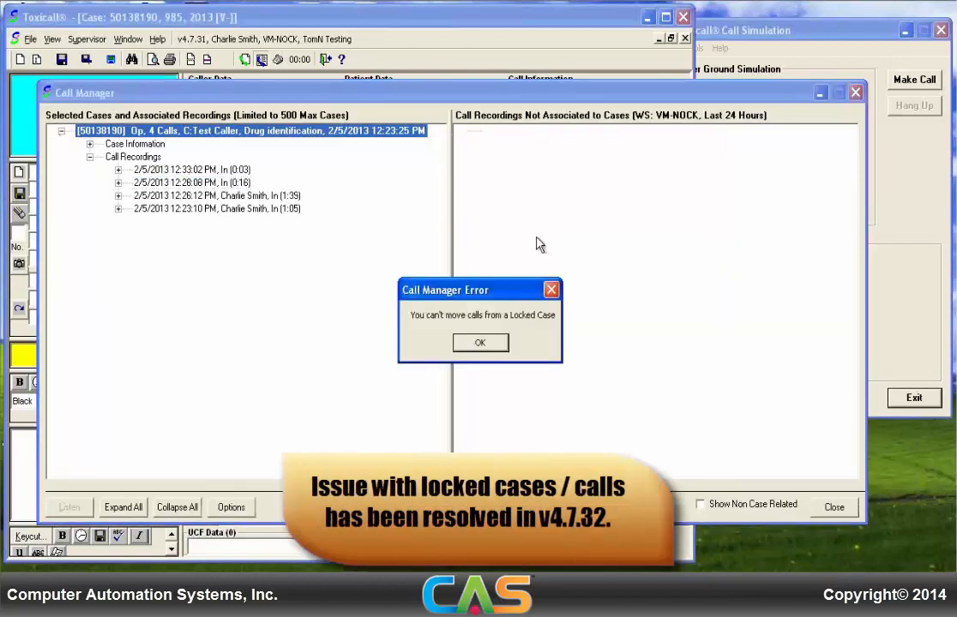
key(Return)
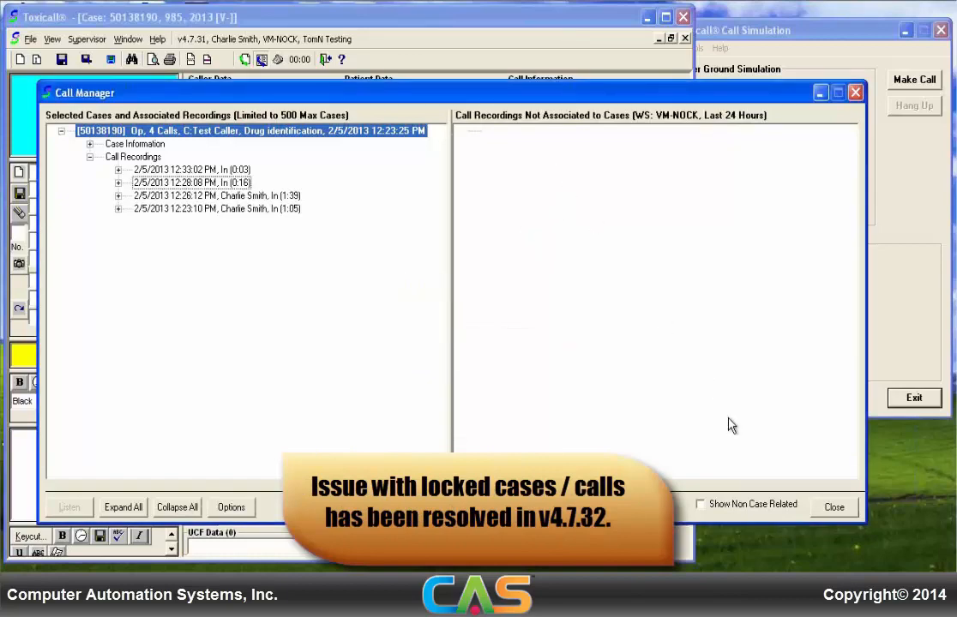
click(830, 507)
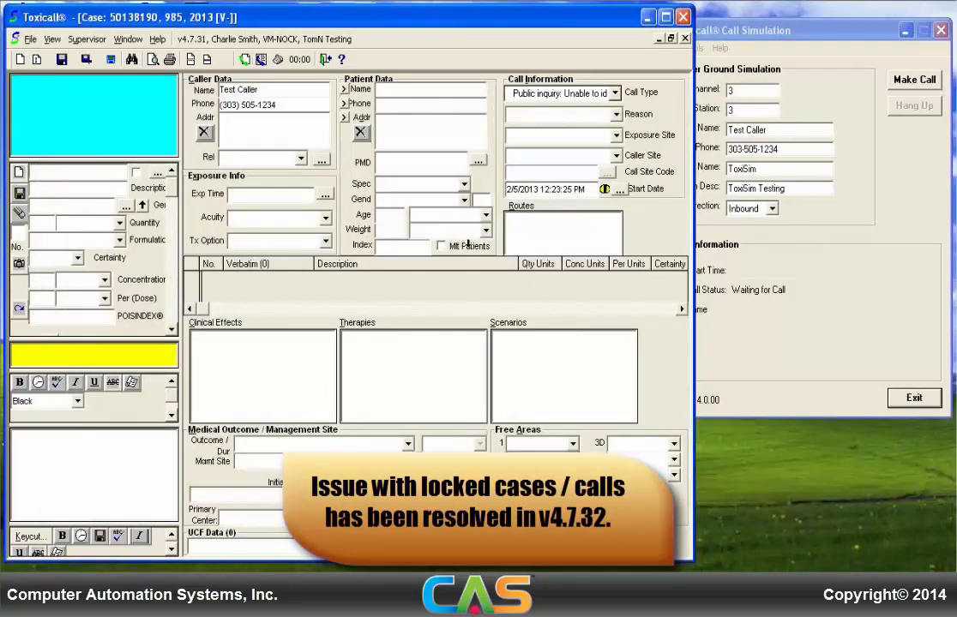
Step: Review the call recordings associated with the open case in the Call Manager
click(261, 59)
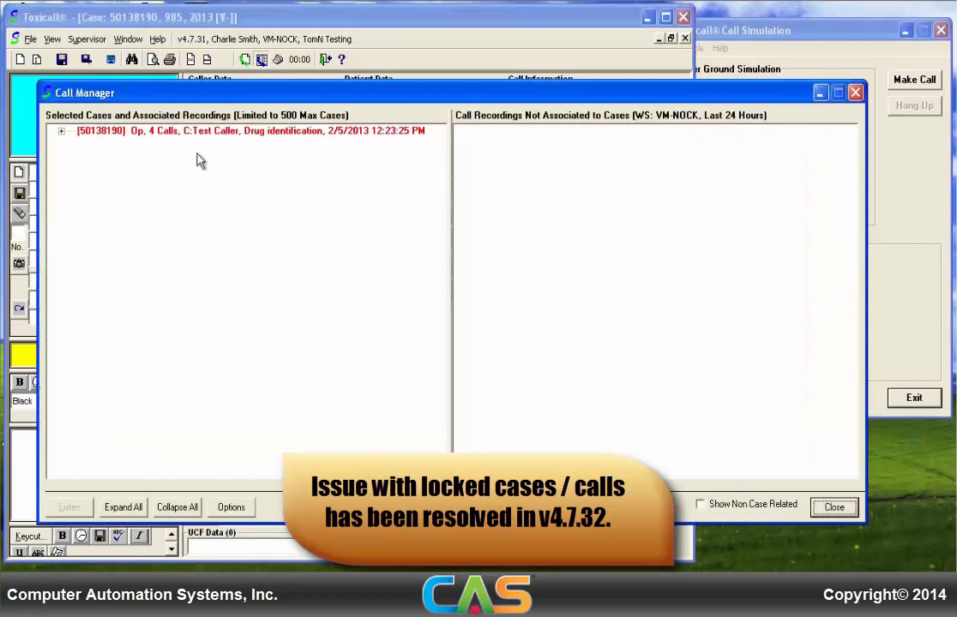
click(60, 133)
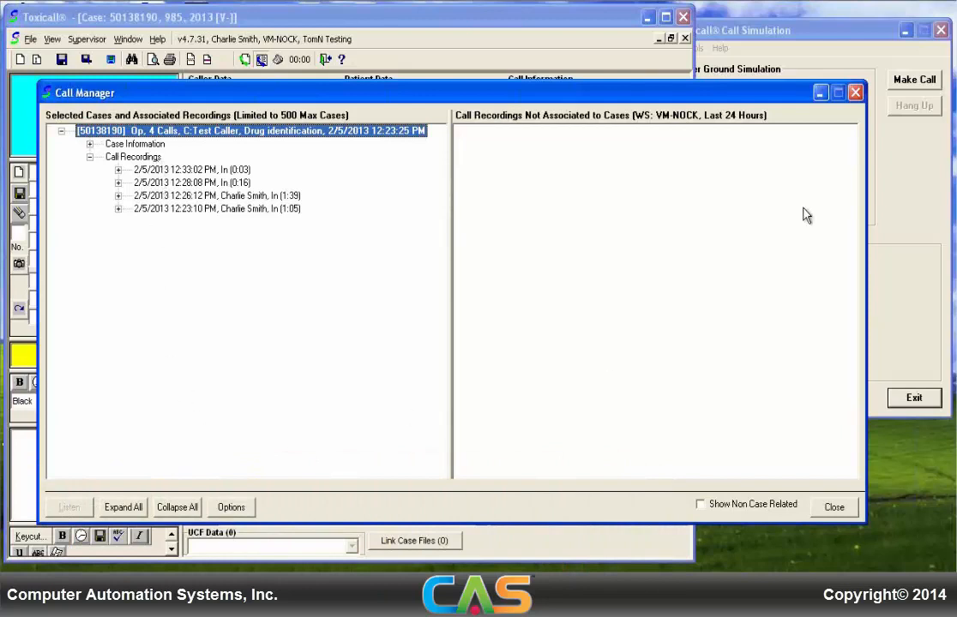
click(856, 94)
Step: Simulate a short inbound call in Toxicall Call Simulation and associate its 2/5/2013 12:47:56 PM recording with the open case
click(914, 80)
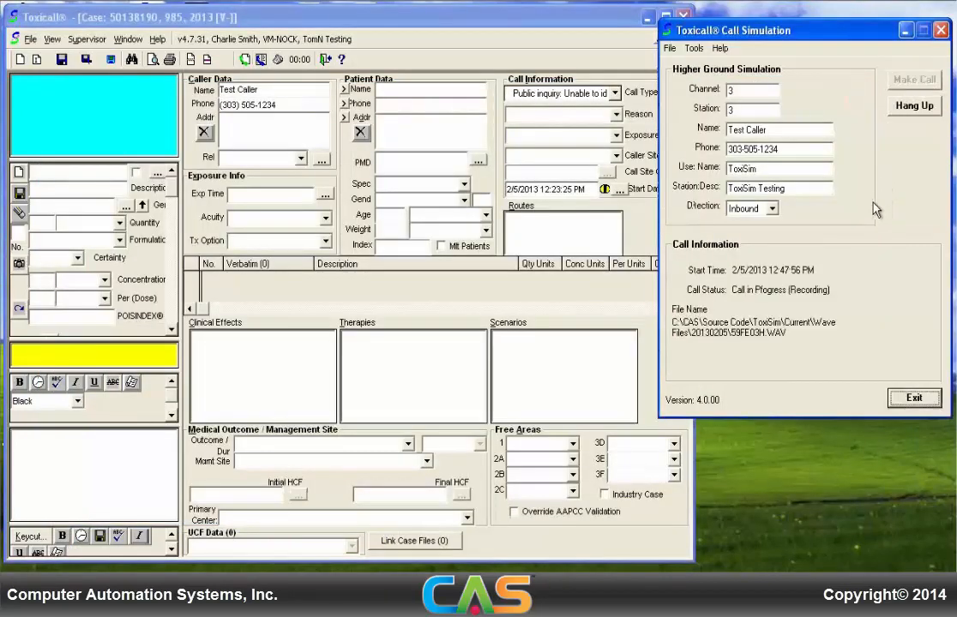
click(914, 106)
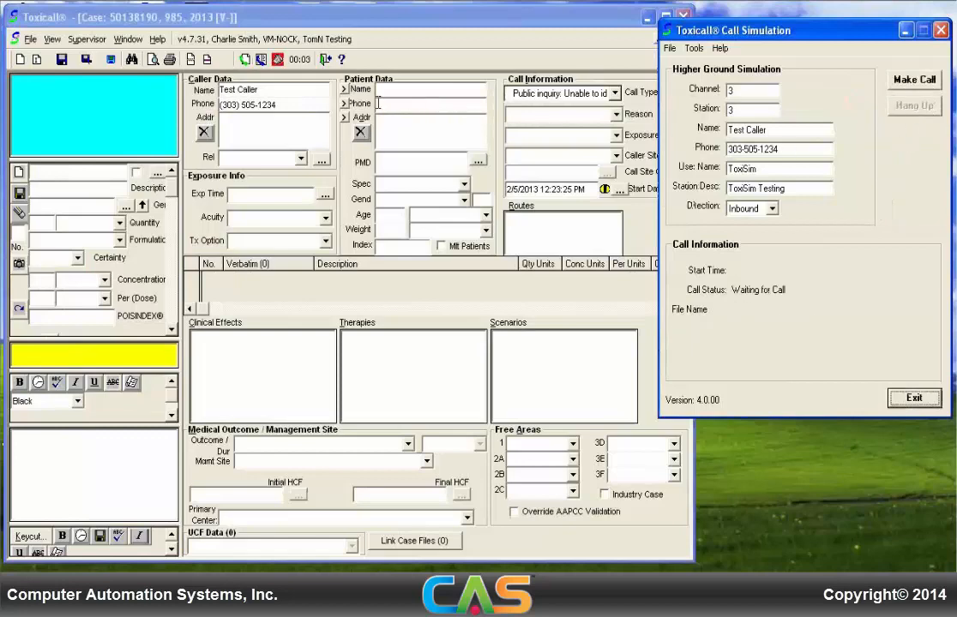
click(259, 60)
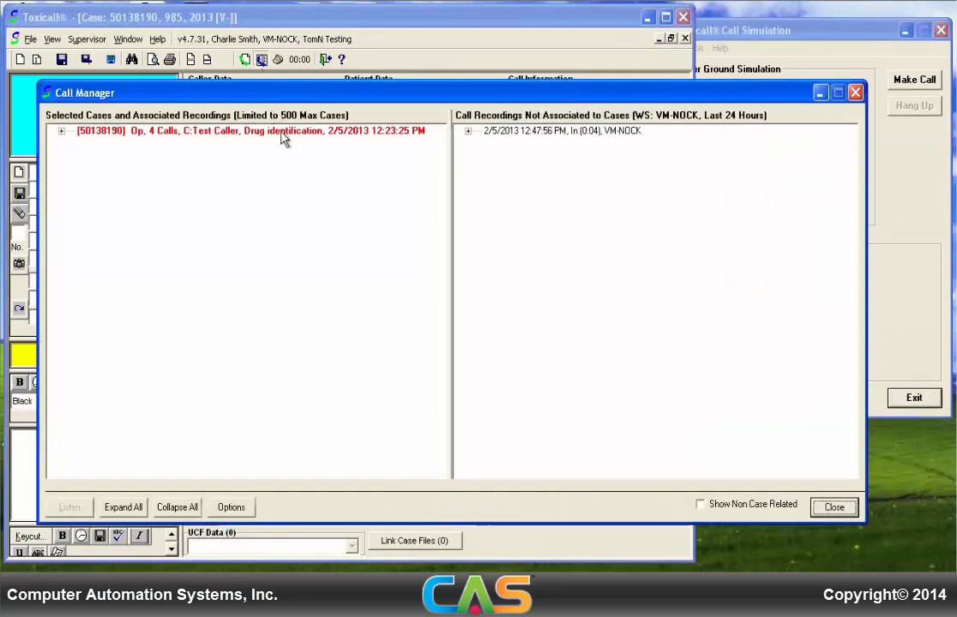
click(61, 132)
click(185, 196)
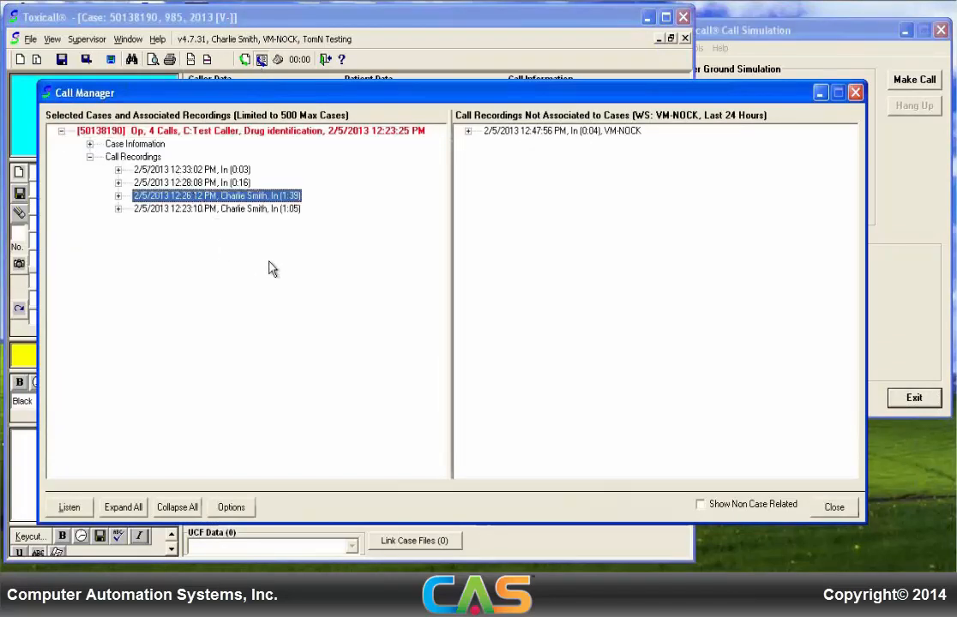
click(468, 131)
drag(565, 158, 219, 131)
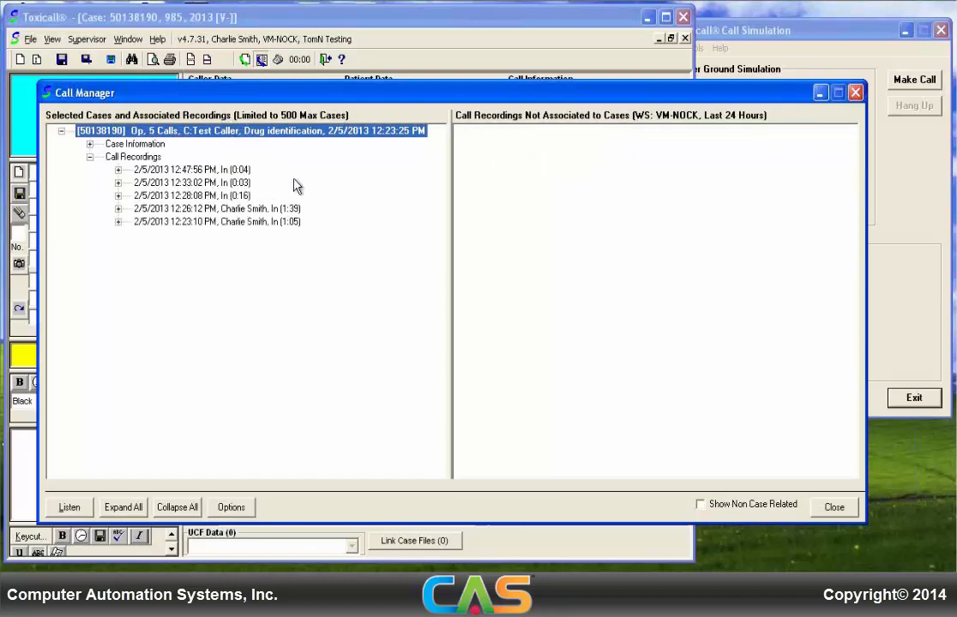